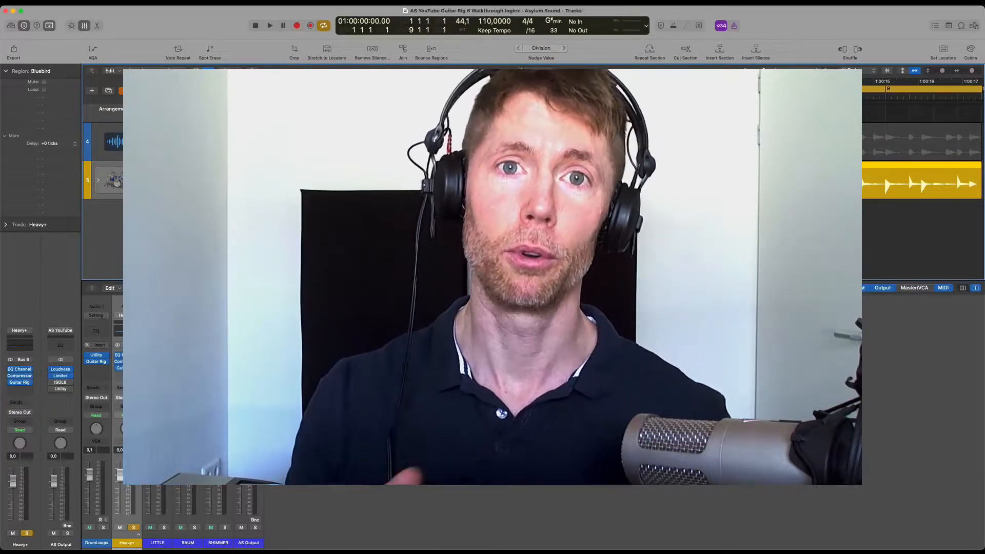
Play part of the soloed Heavy+ drum track, stop playback, and open the track's Guitar Rig plug-in window
key(space)
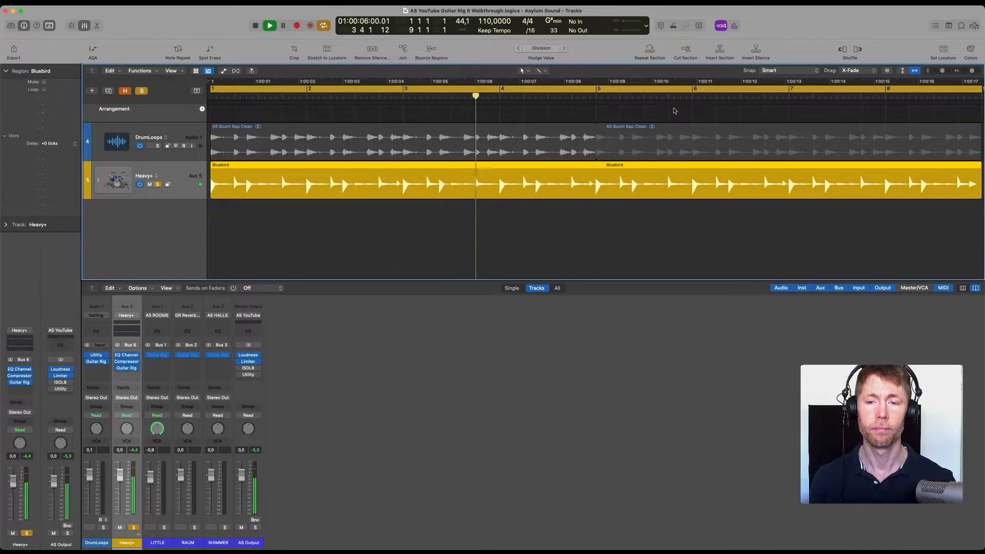
key(space)
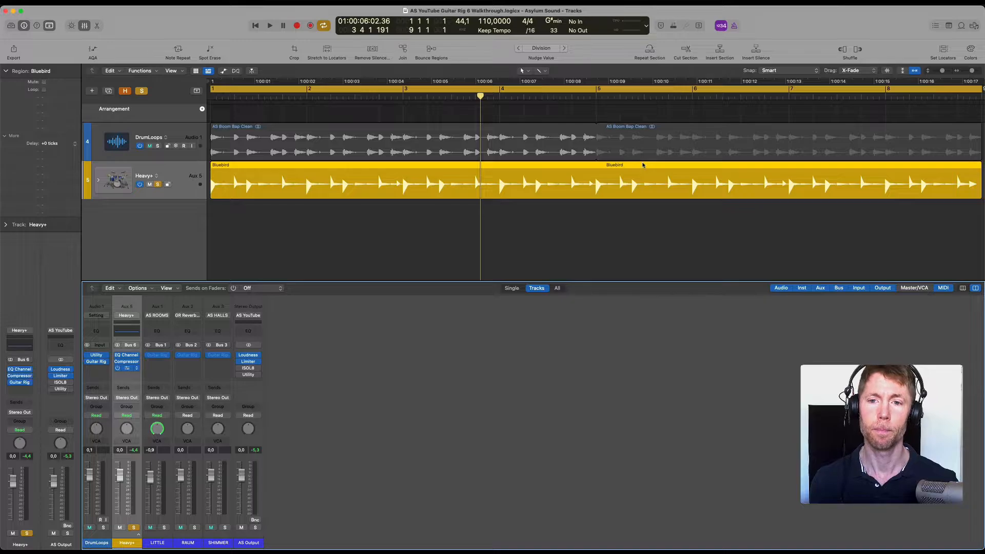
key(v)
drag(574, 120, 615, 67)
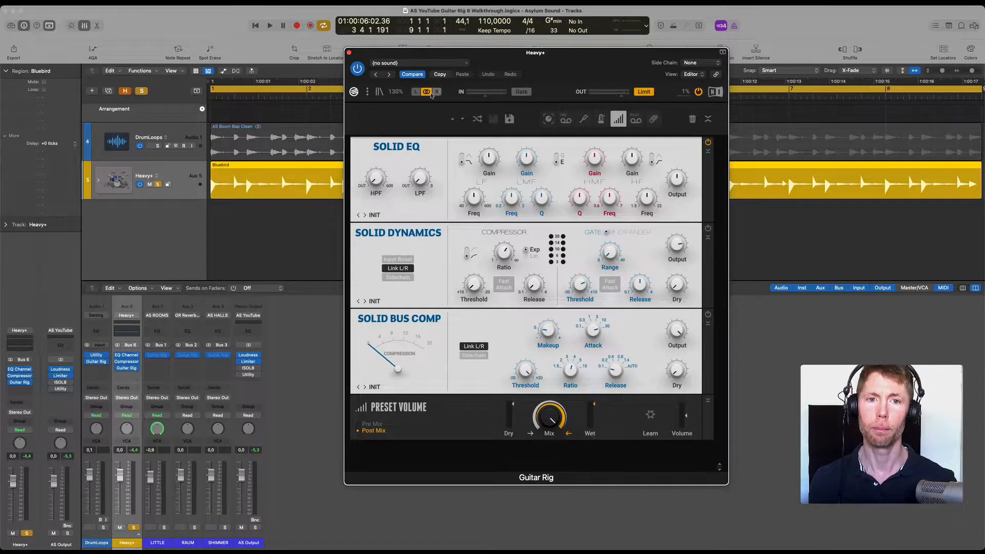
Look up Solid EQ among the EQ components in Guitar Rig, hide the component browser again, and reposition the plug-in window
click(382, 92)
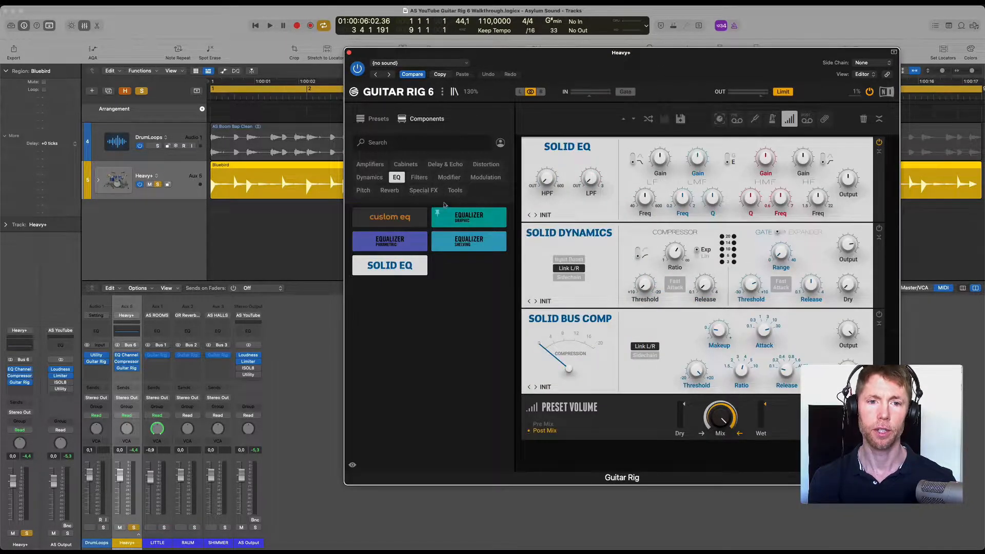
click(405, 267)
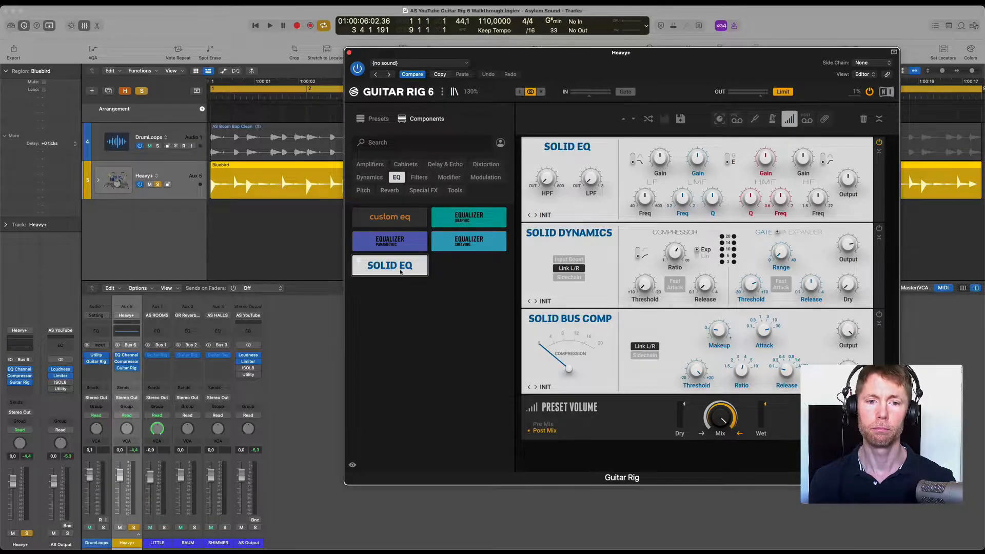
click(455, 92)
drag(490, 64, 470, 83)
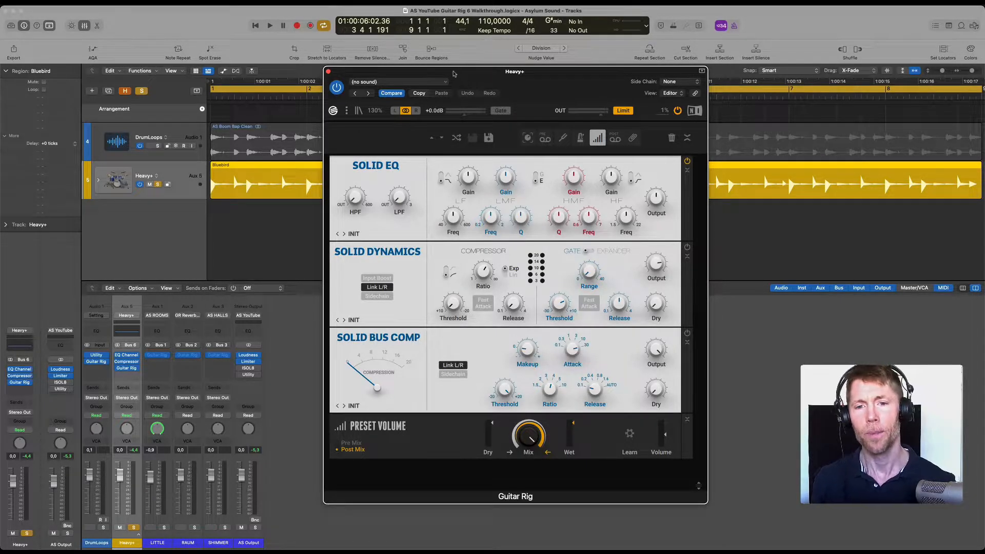
drag(518, 85, 552, 83)
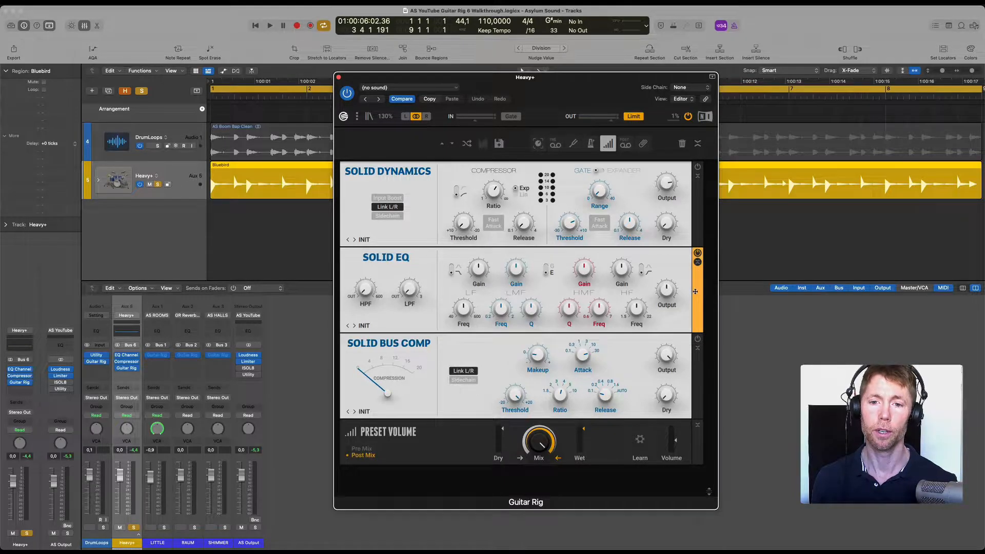
Try different orders for the three rack modules, ending with Solid EQ, Solid Dynamics, Solid Bus Comp
drag(696, 295, 696, 275)
drag(694, 229, 691, 199)
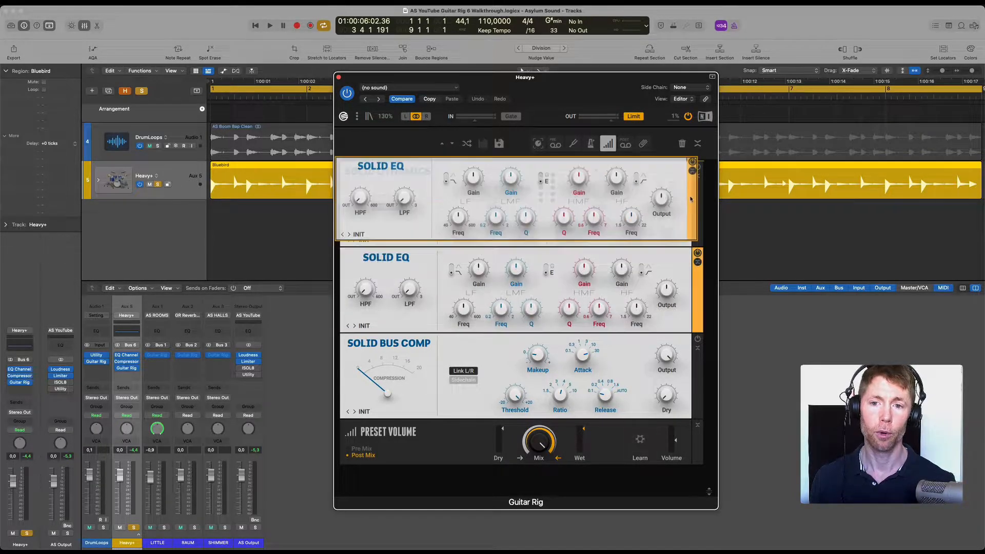
drag(686, 243, 698, 304)
drag(696, 339, 693, 183)
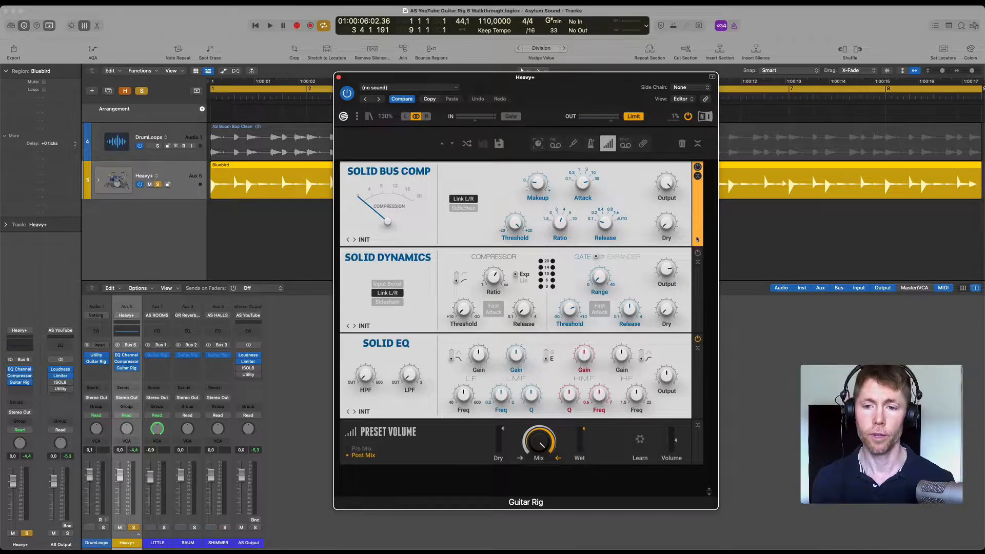
drag(698, 348, 702, 181)
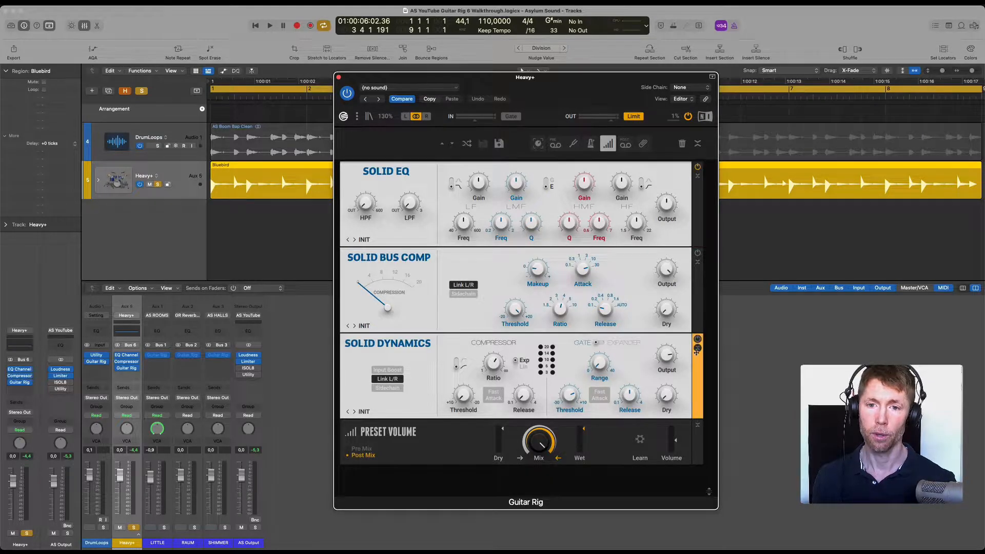
drag(695, 359, 698, 264)
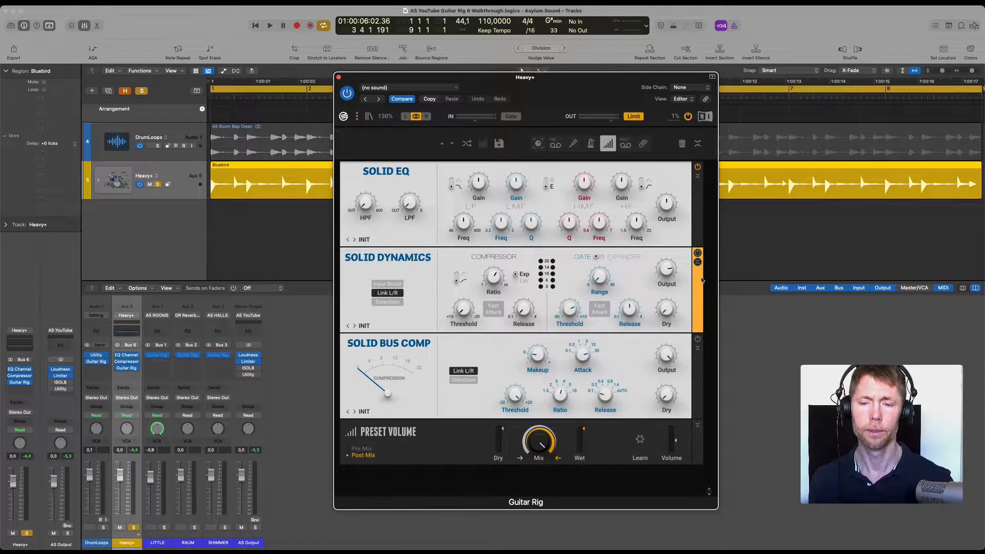
Select the Solid EQ module and switch it from E to G mode while playing the drum track
click(697, 199)
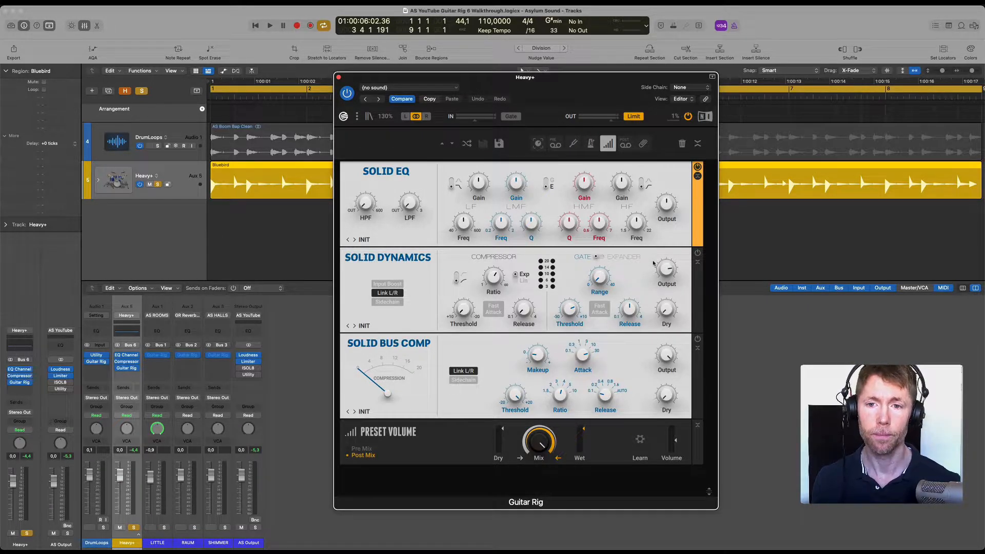
key(space)
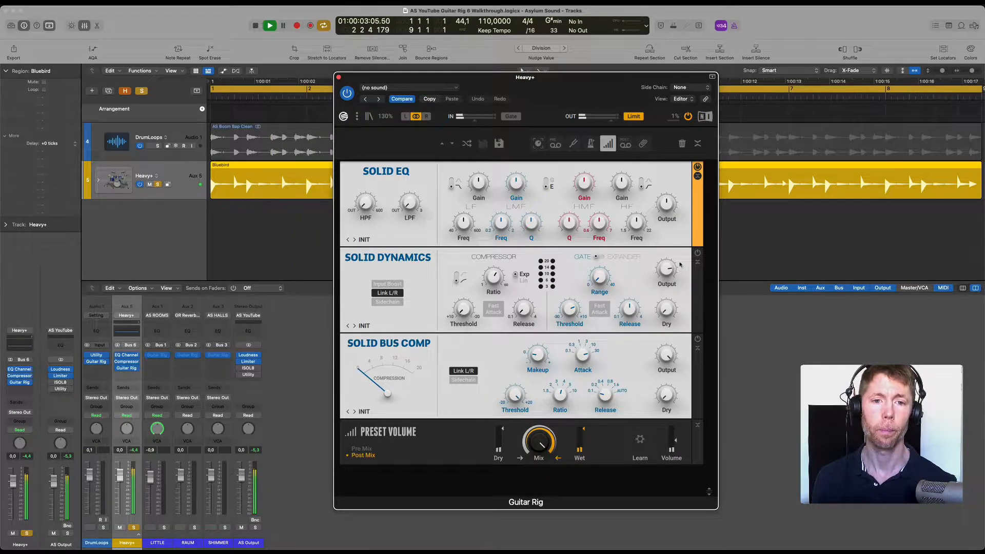
click(549, 188)
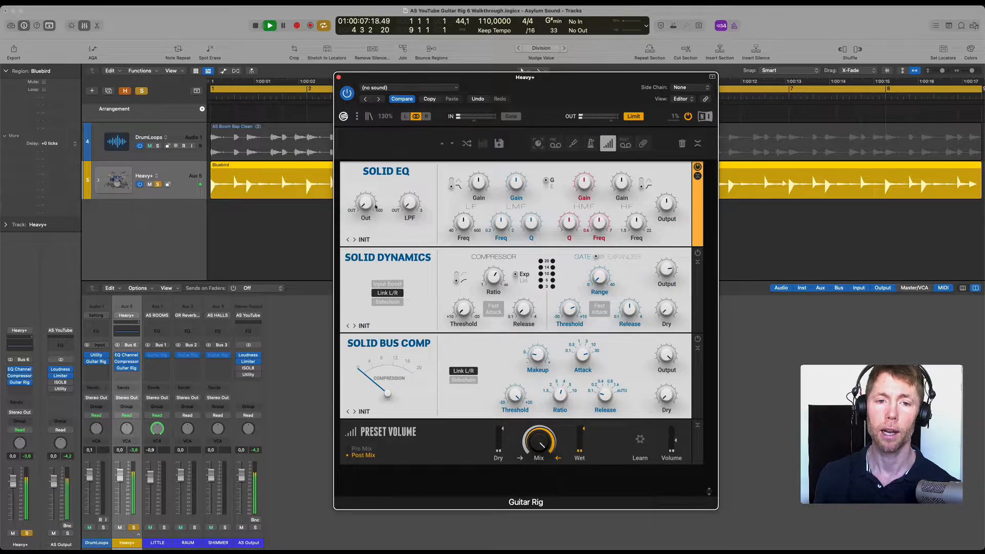
key(space)
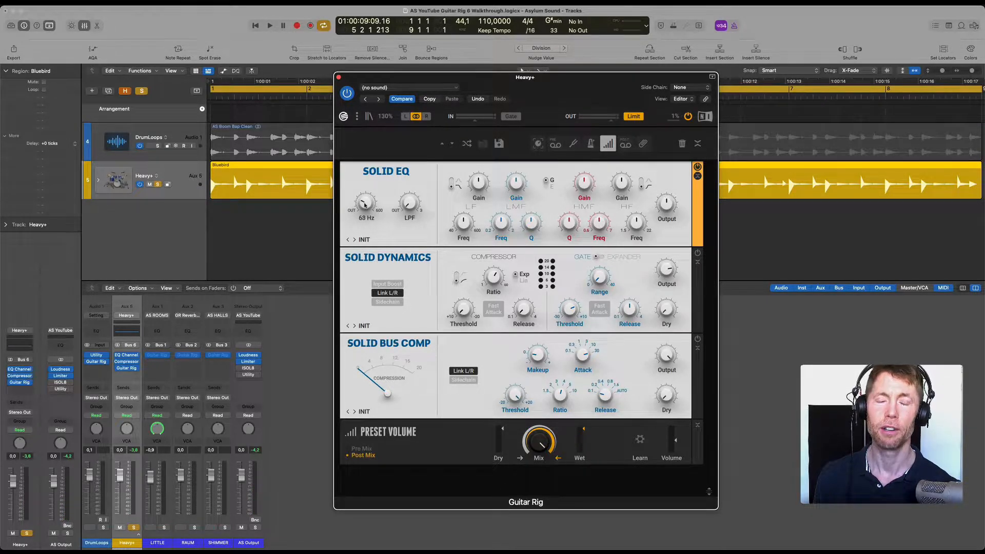
Sweep the Solid EQ's high-pass and low-pass filters with playback stopped, returning both to Out
mouse_move(365, 203)
mouse_down()
mouse_move(355, 243)
mouse_move(352, 187)
mouse_move(353, 211)
mouse_up()
drag(367, 173, 356, 241)
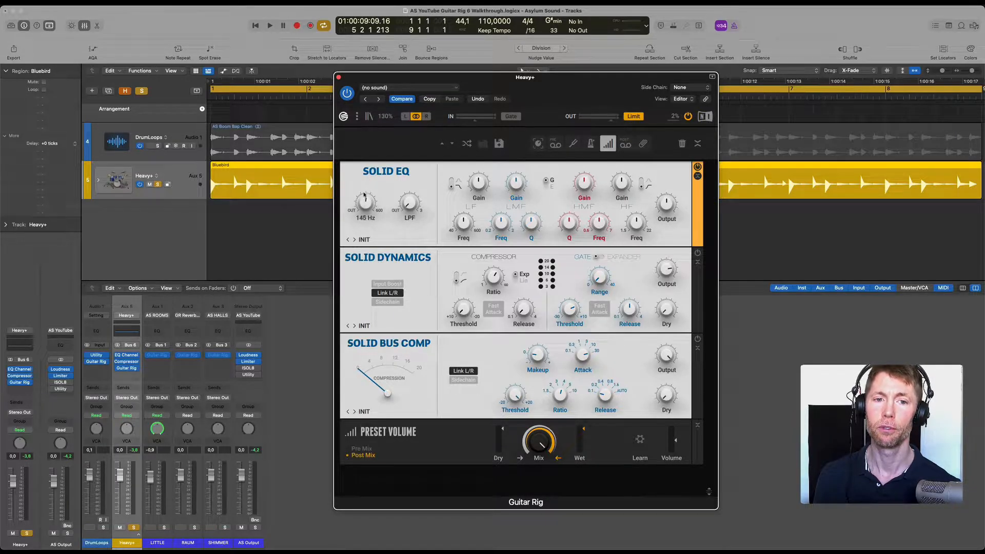
drag(365, 195, 366, 206)
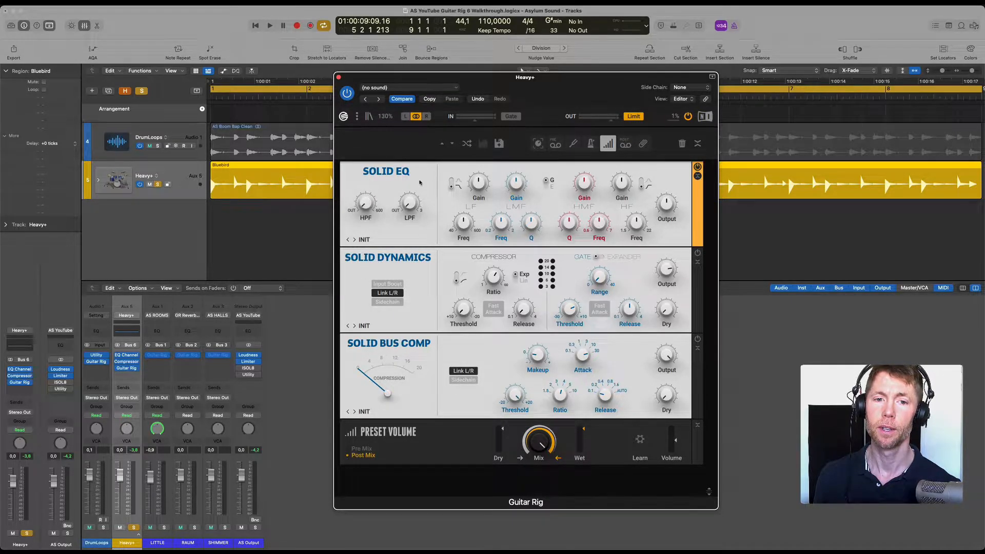
drag(410, 207, 422, 130)
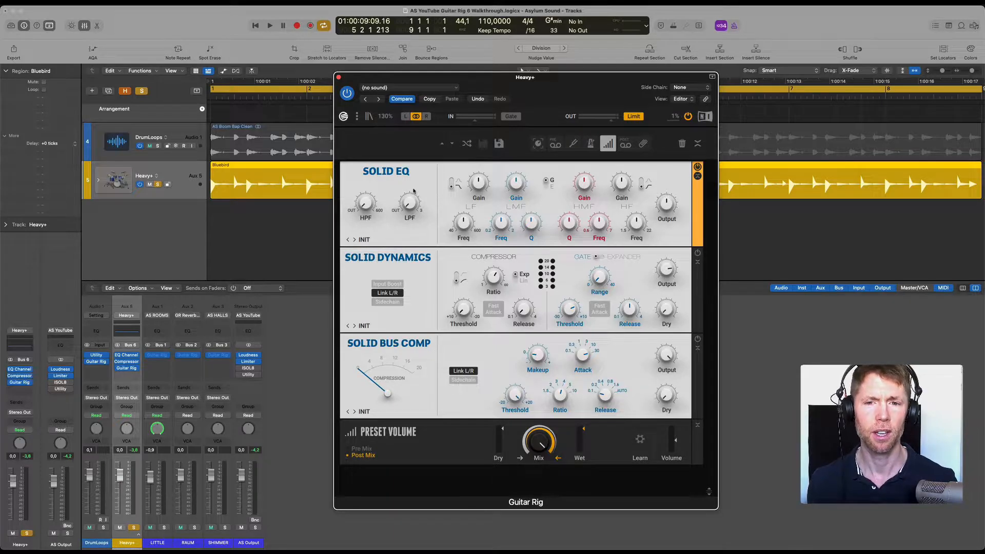
Play the drum track and raise the Solid EQ's high-pass filter from Out past 74 Hz
key(space)
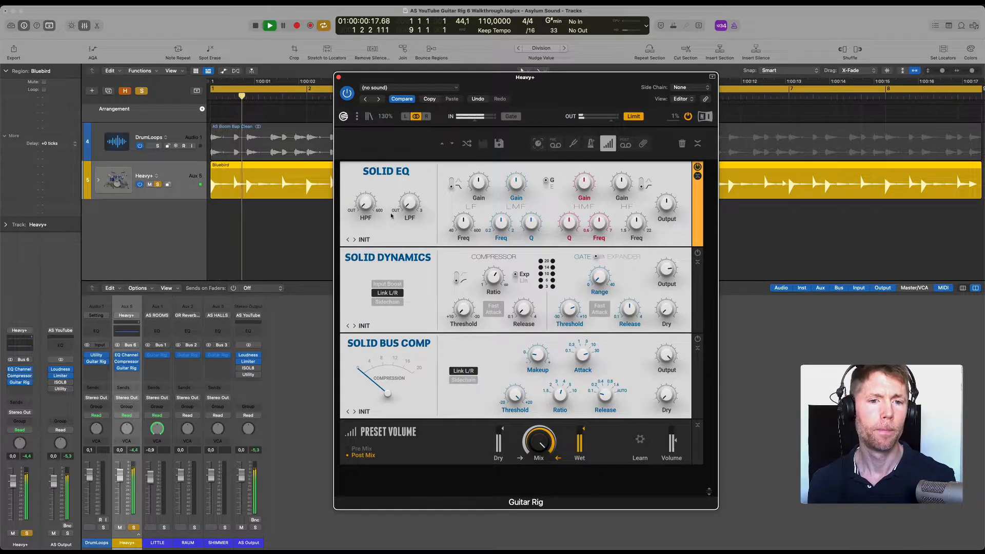
scroll(371, 203, up, 3)
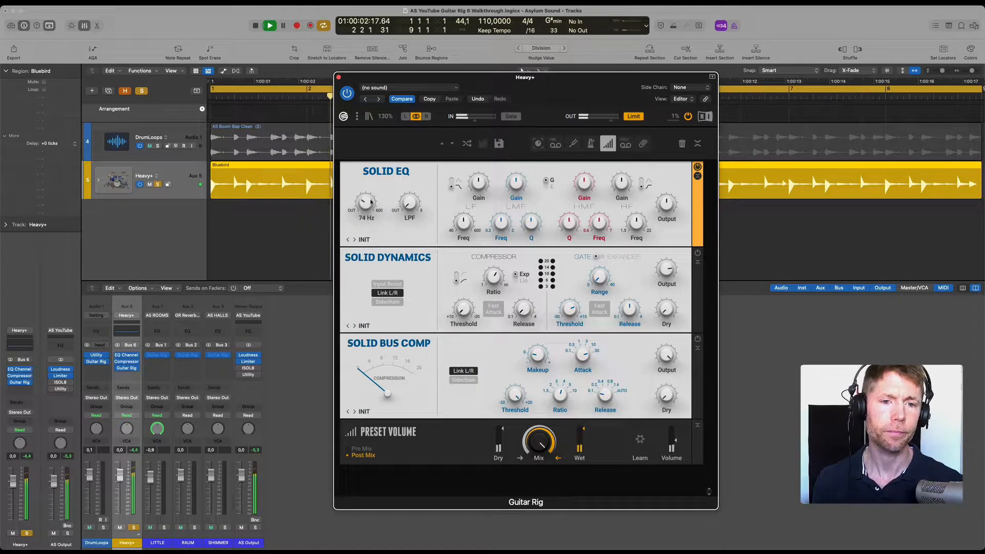
scroll(371, 201, up, 3)
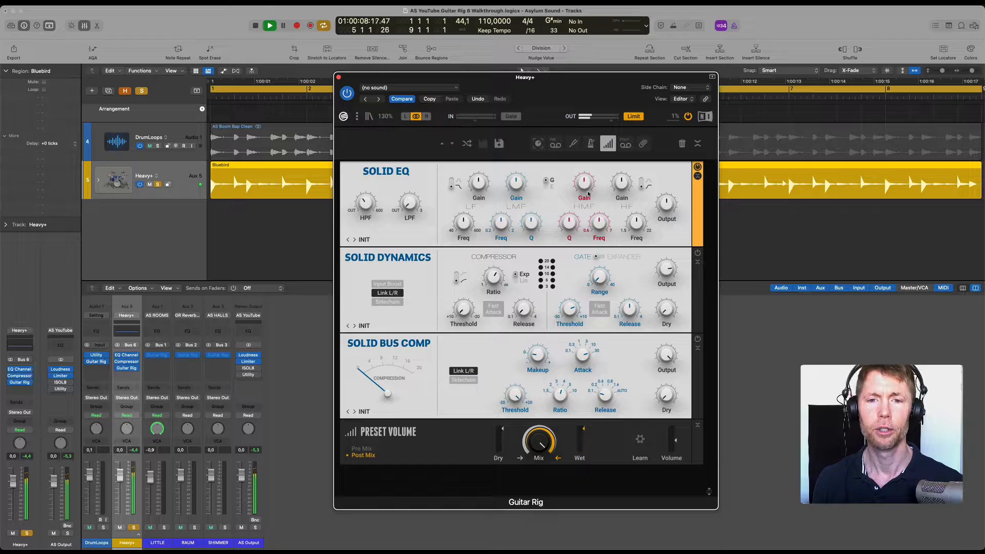
Switch the Solid EQ's LF band to a bell curve and boost its gain to 10.0 dB
click(450, 185)
scroll(477, 184, up, 4)
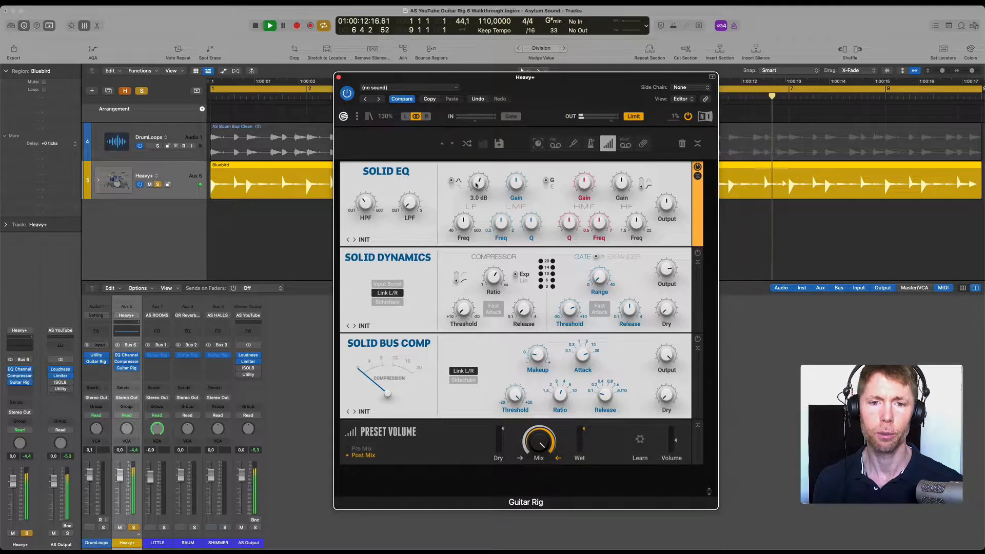
scroll(476, 184, up, 3)
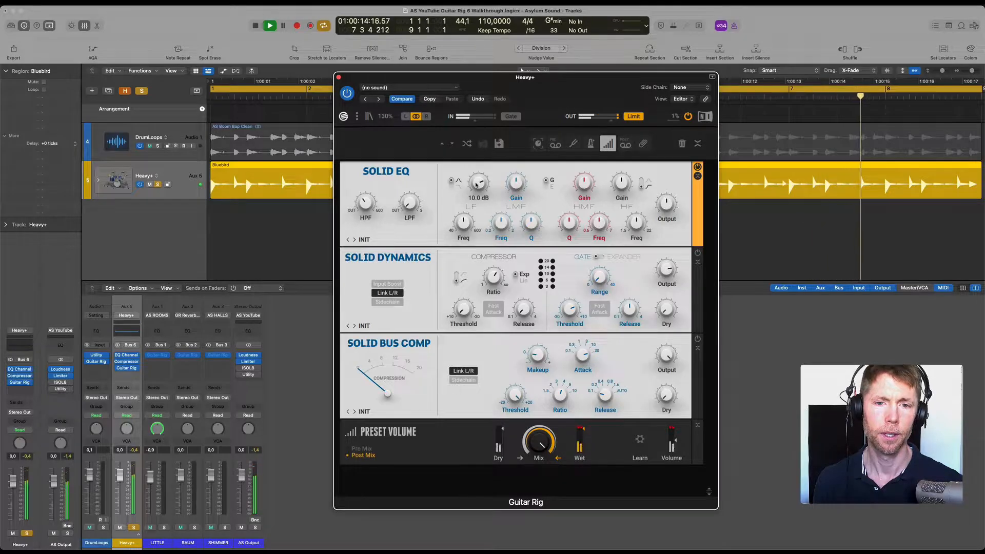
Tune the LF band's frequency down to 62 Hz, fine-tuning its gain and the high-pass filter by ear
scroll(463, 222, down, 2)
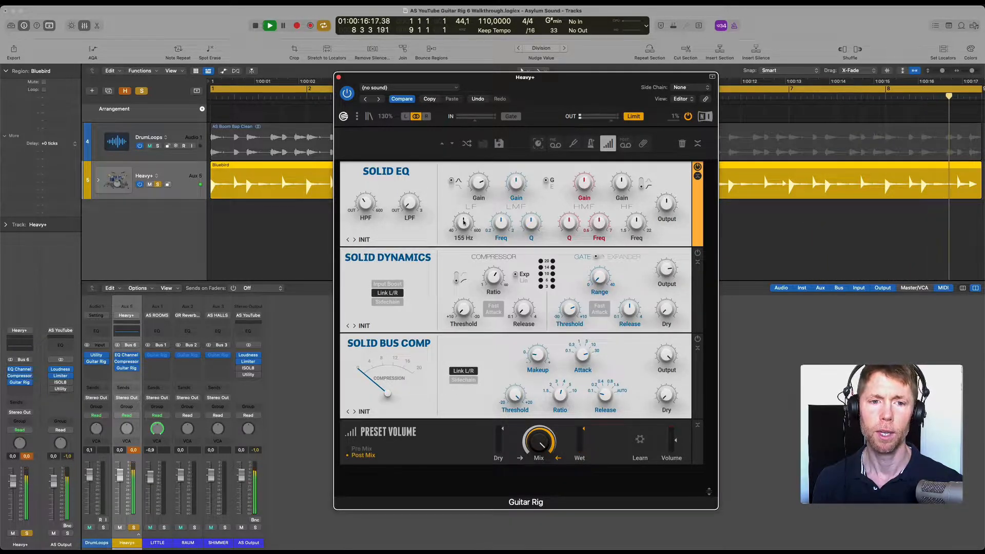
scroll(463, 222, down, 3)
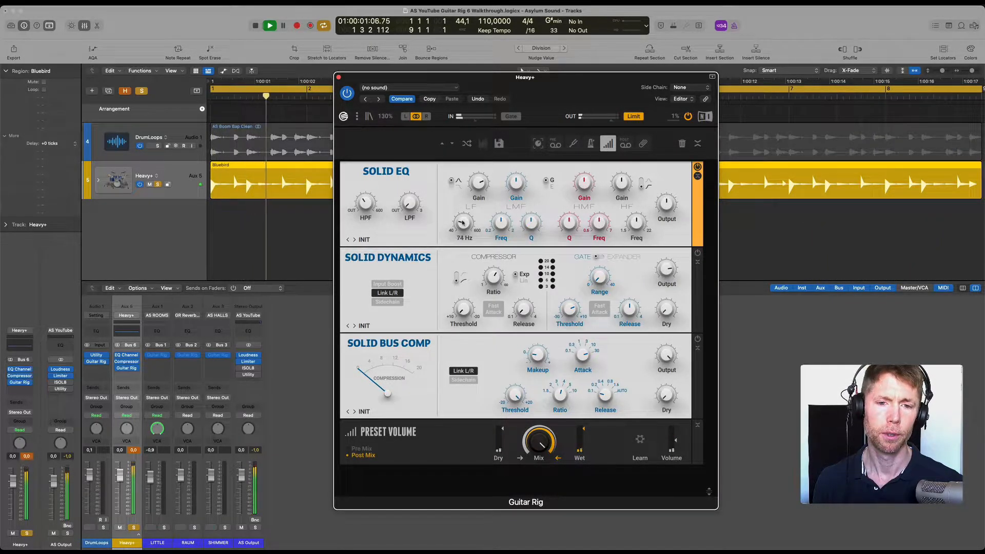
scroll(477, 182, up, 6)
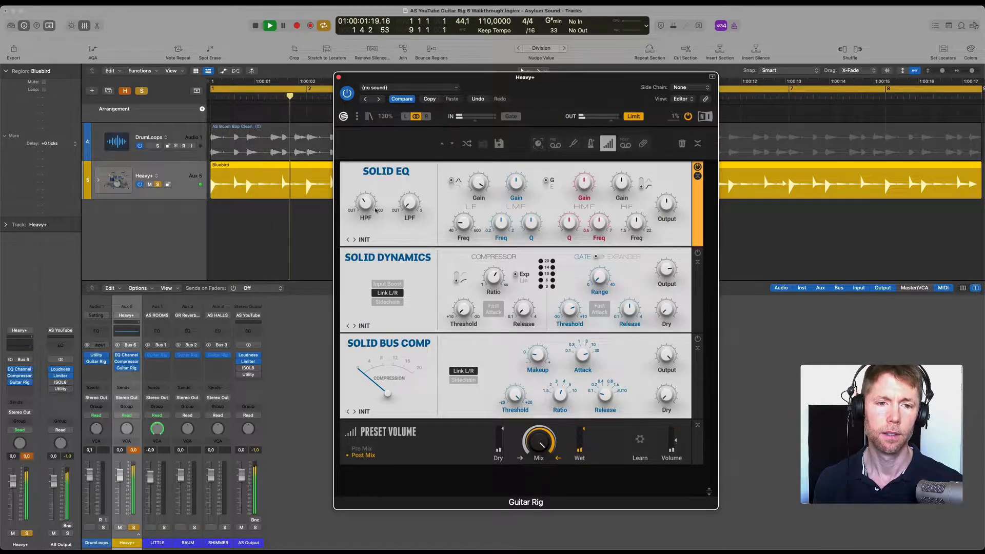
drag(370, 208, 372, 219)
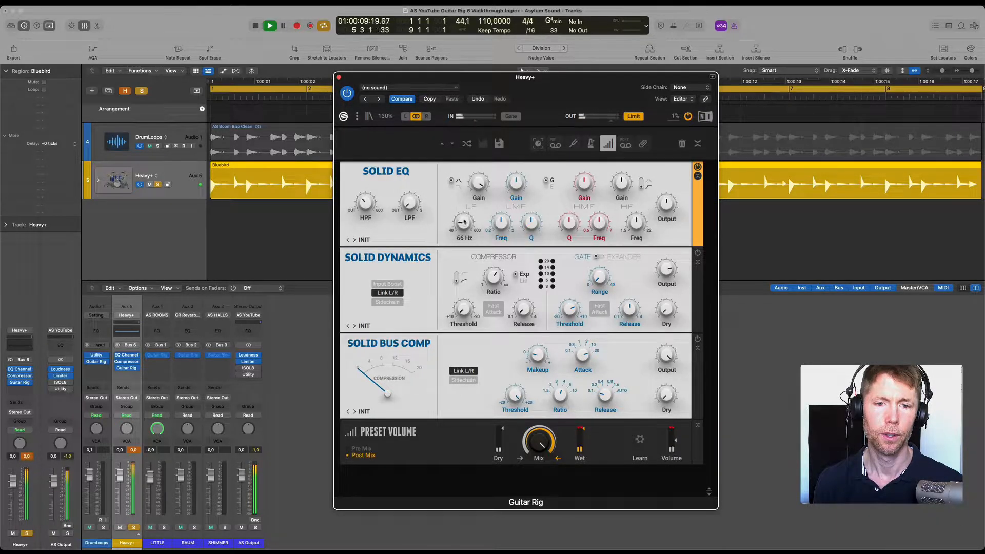
drag(465, 218, 466, 224)
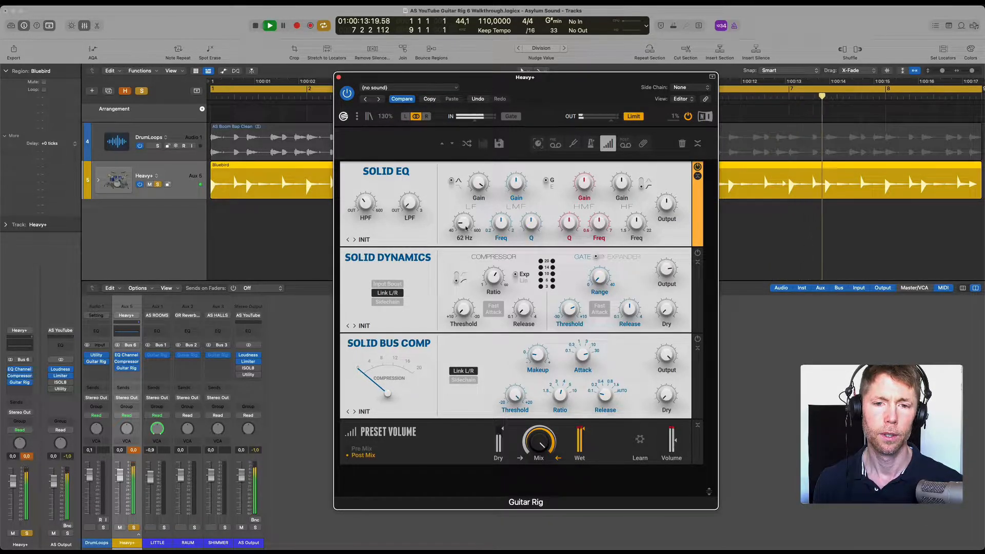
drag(482, 180, 467, 203)
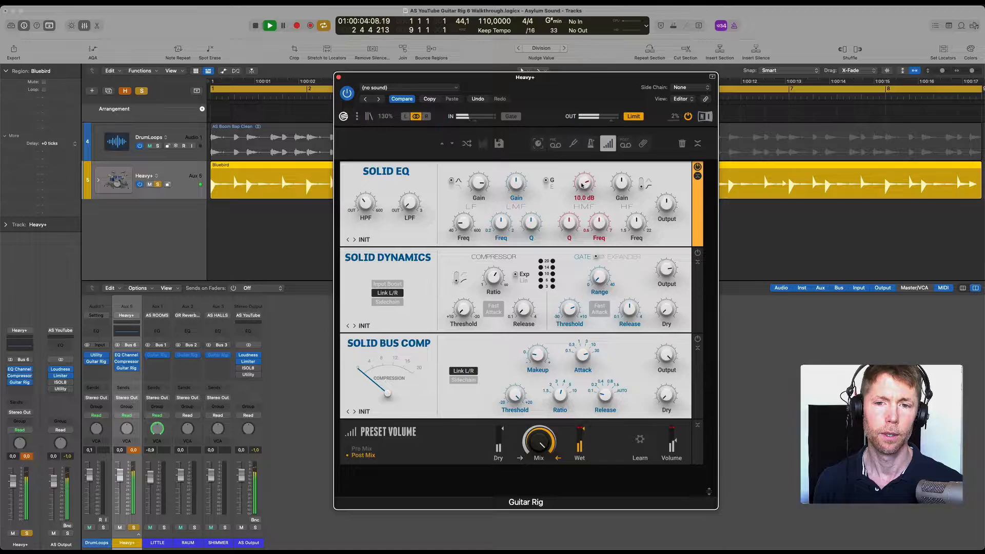
Sweep the HMF band with a strong boost, lower its frequency and Q, and settle on a moderate gain boost
drag(582, 185, 582, 185)
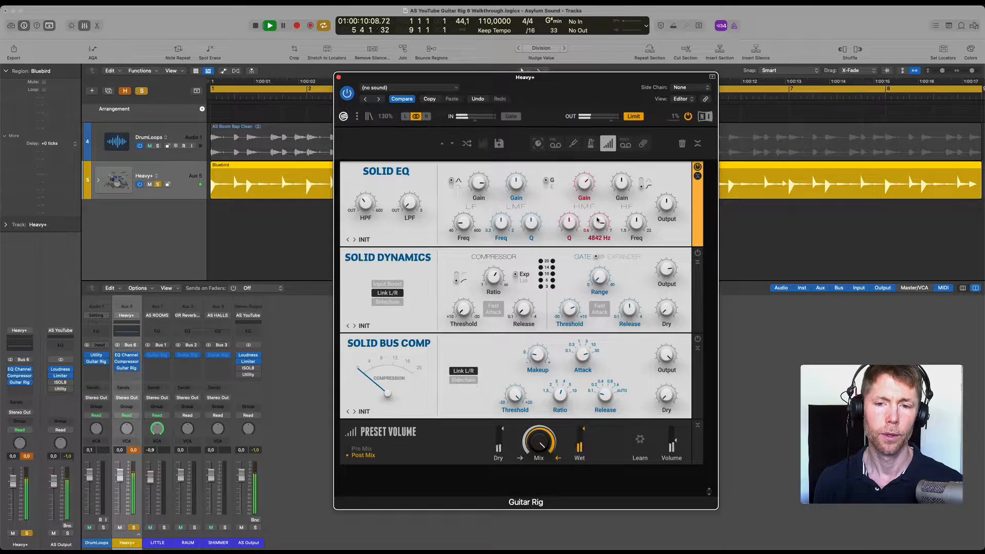
drag(598, 221, 595, 219)
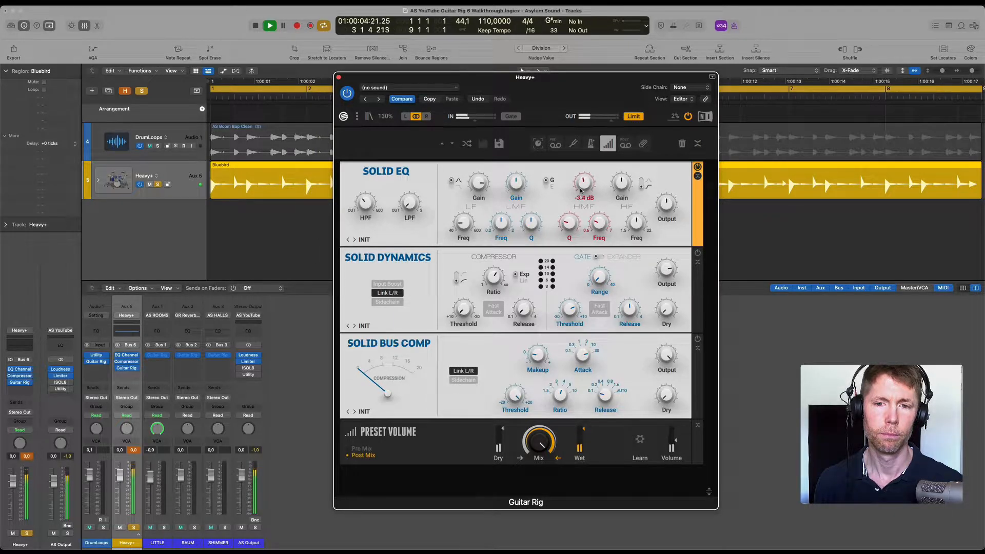
scroll(580, 190, up, 4)
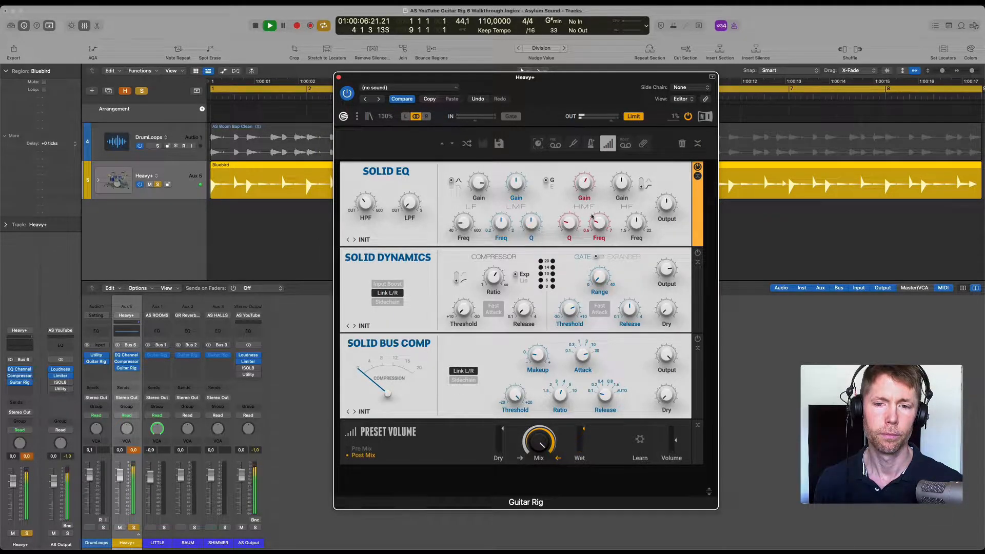
Set the HF band to a shelf curve, raise its frequency, and boost its gain to 7.0 dB
scroll(619, 190, up, 2)
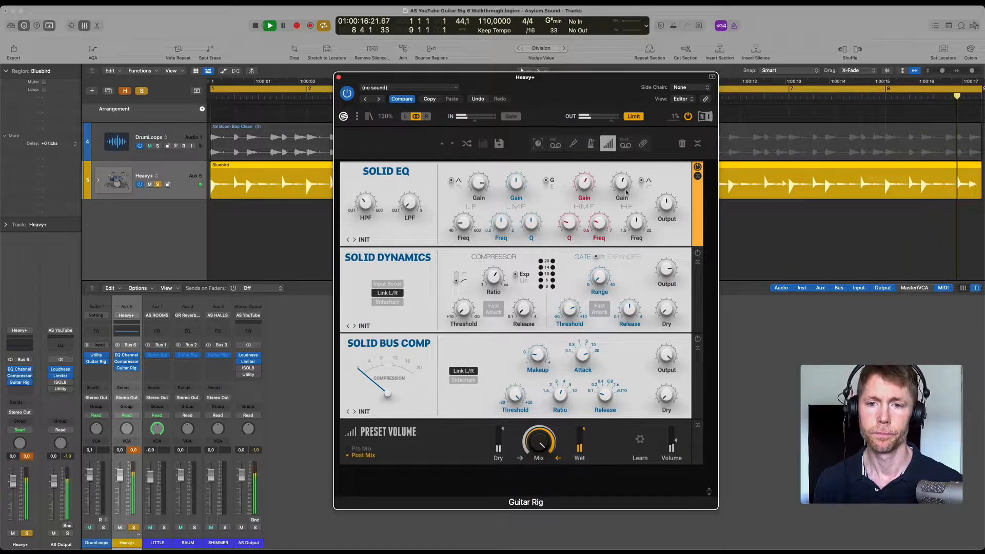
click(644, 186)
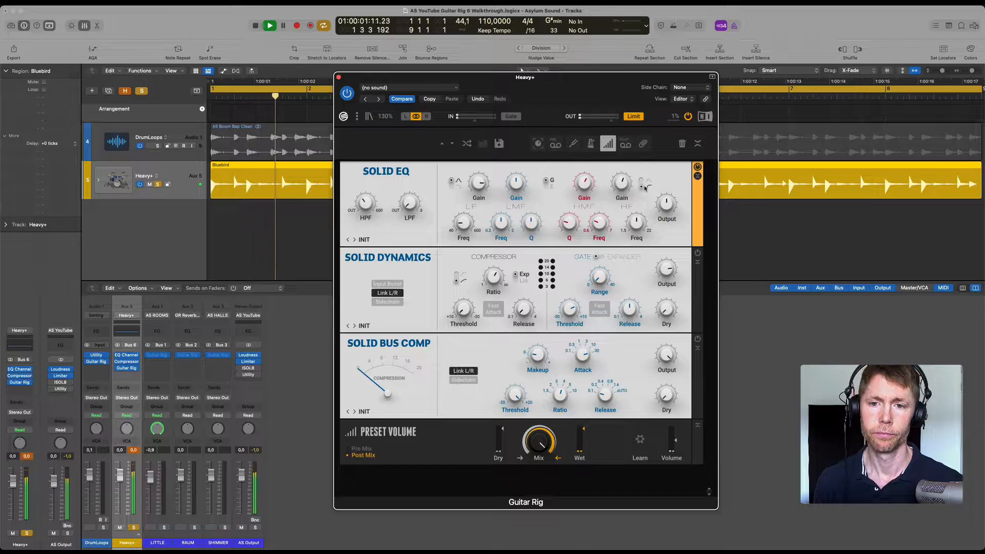
drag(619, 182, 619, 176)
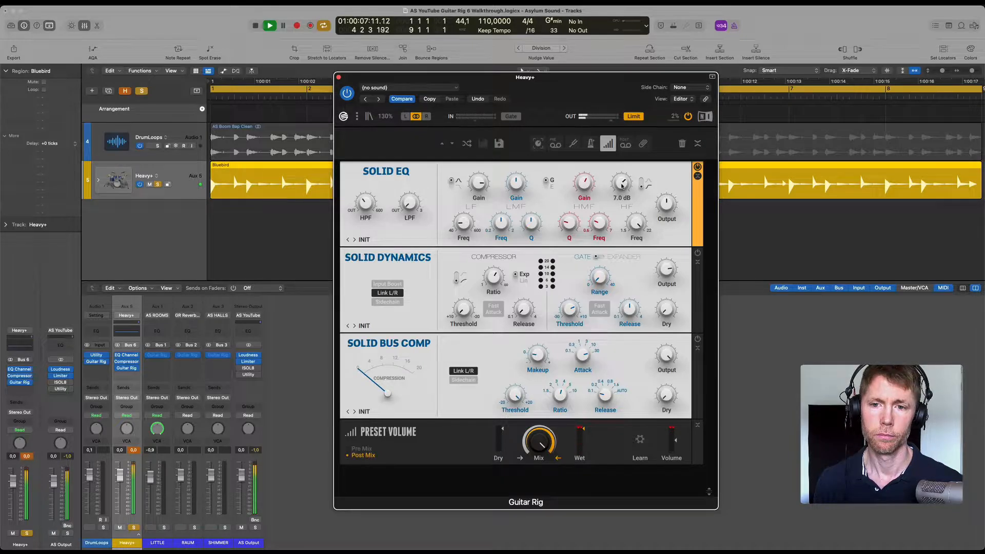
Fine-tune the Solid EQ's HF frequency and balance the module's output level by ear
drag(638, 225, 637, 223)
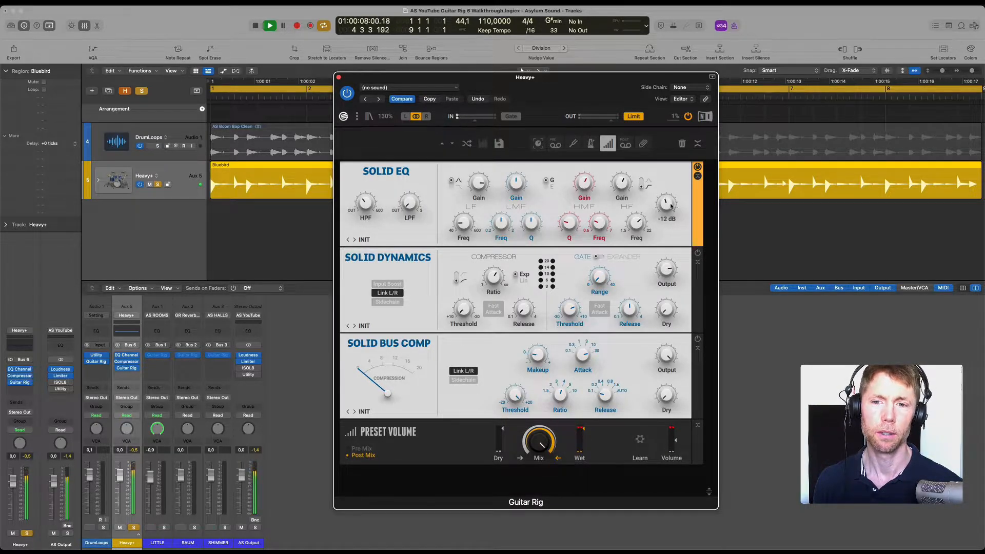
scroll(667, 204, up, 4)
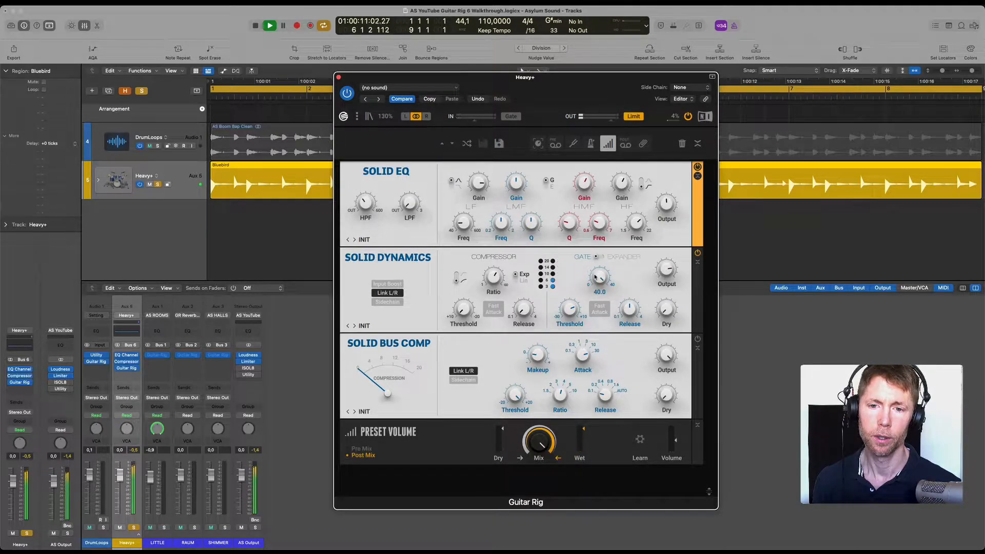
Set the Solid Dynamics gate threshold to 1.0 dB and enable the gate's Fast Attack
drag(568, 304, 573, 309)
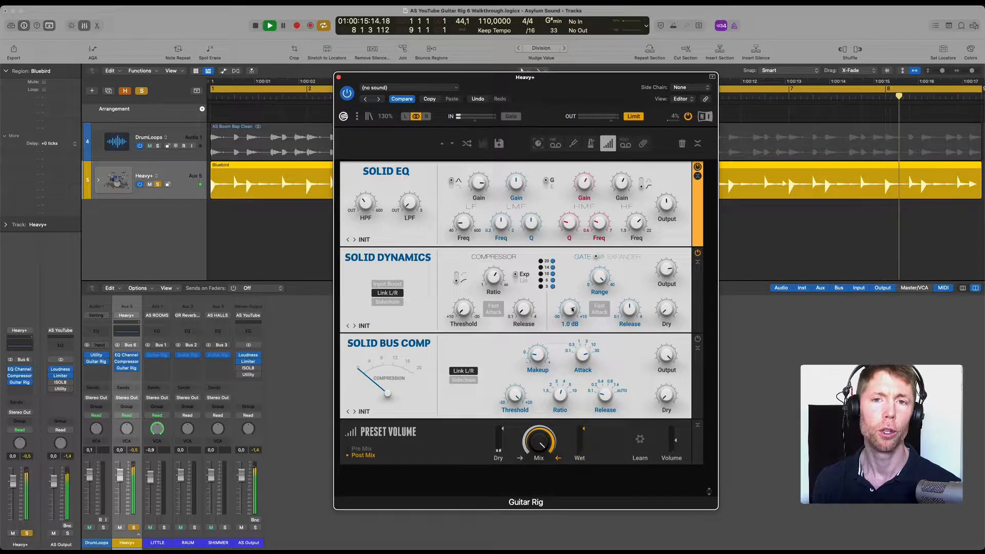
click(599, 310)
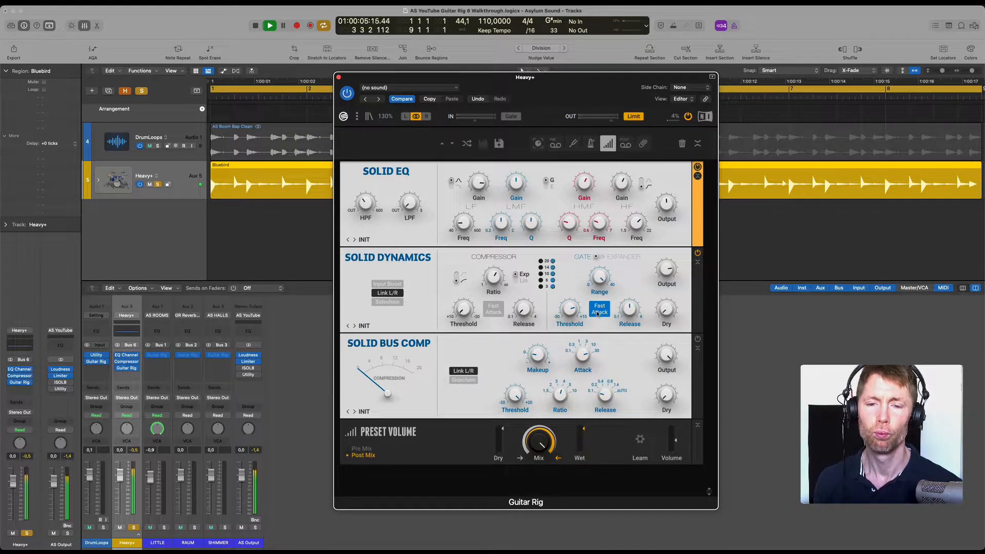
mouse_move(631, 311)
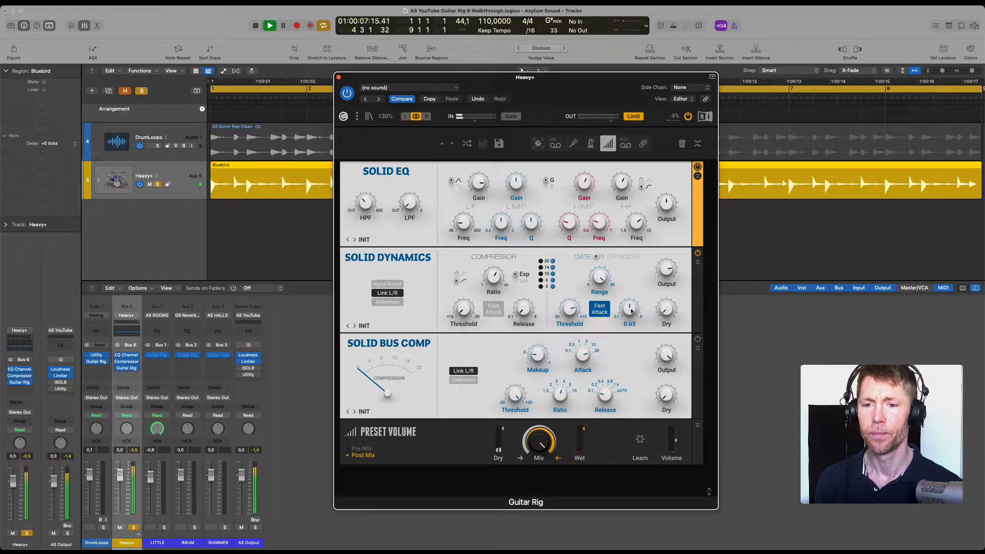
mouse_move(664, 309)
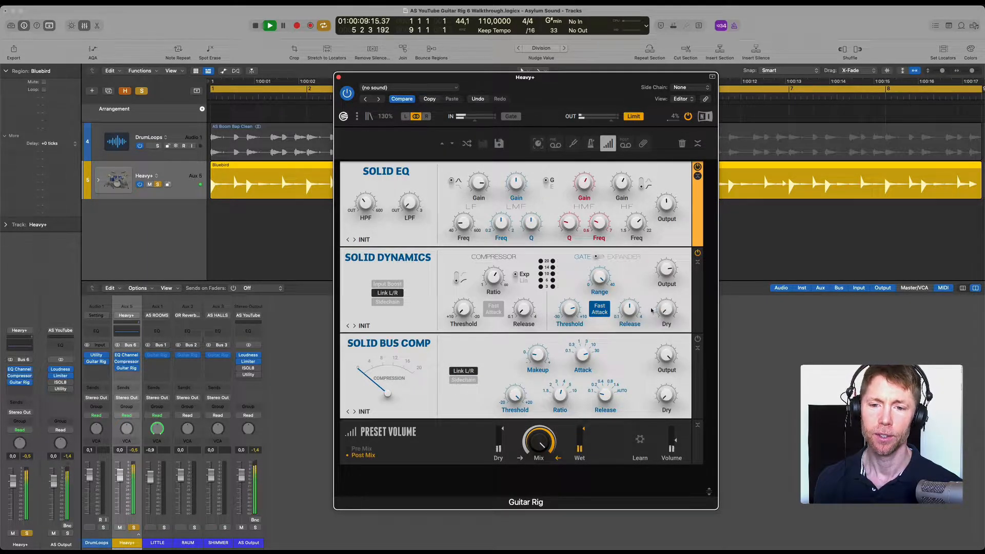
Reduce the gate's range and lower its threshold by ear
mouse_move(599, 276)
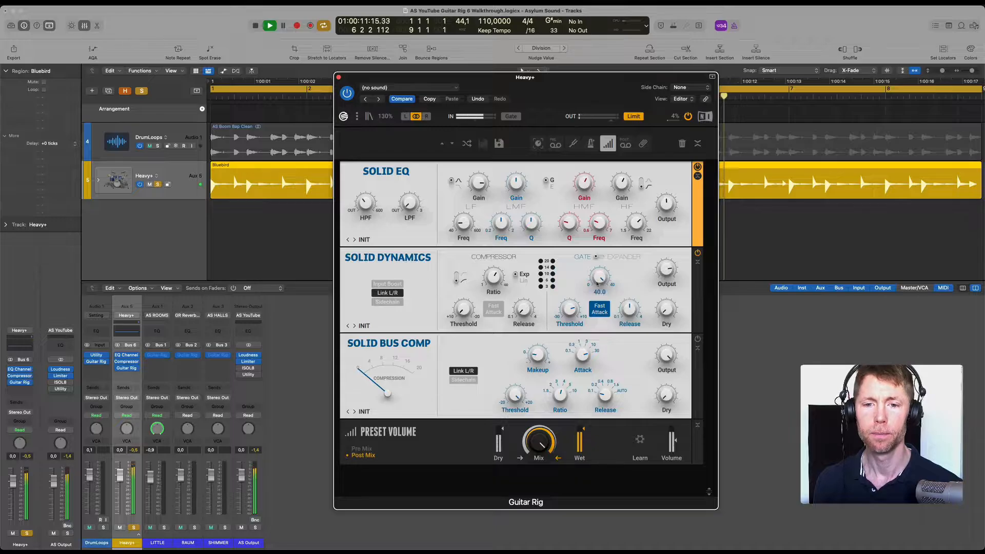
drag(599, 276, 596, 391)
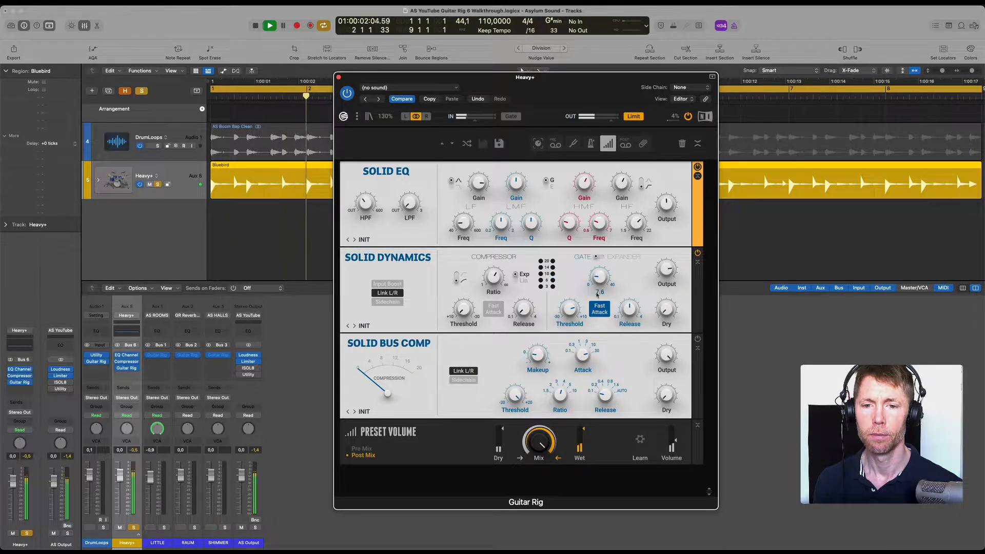
drag(570, 304, 572, 317)
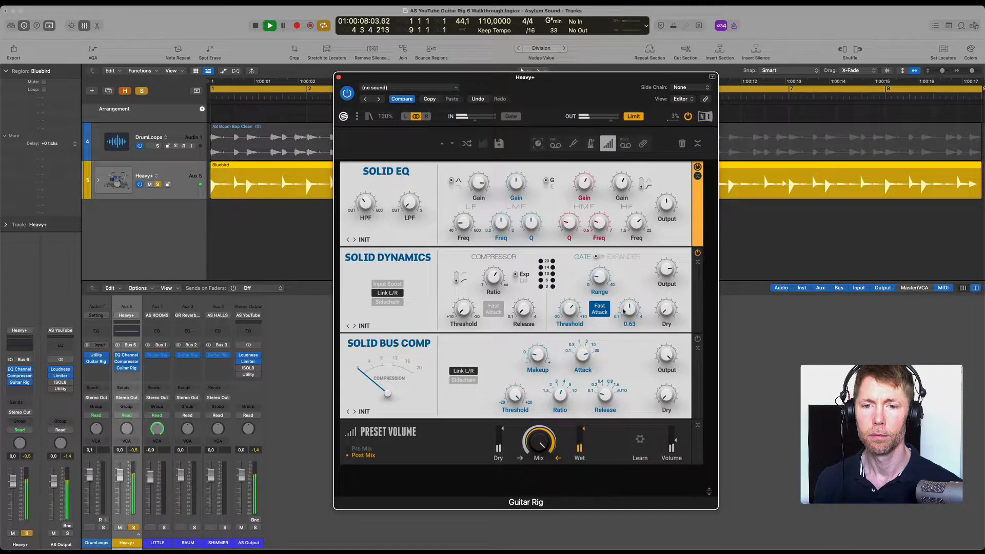
Try the Expander mode in Solid Dynamics with a different range, and return to Gate mode
click(602, 257)
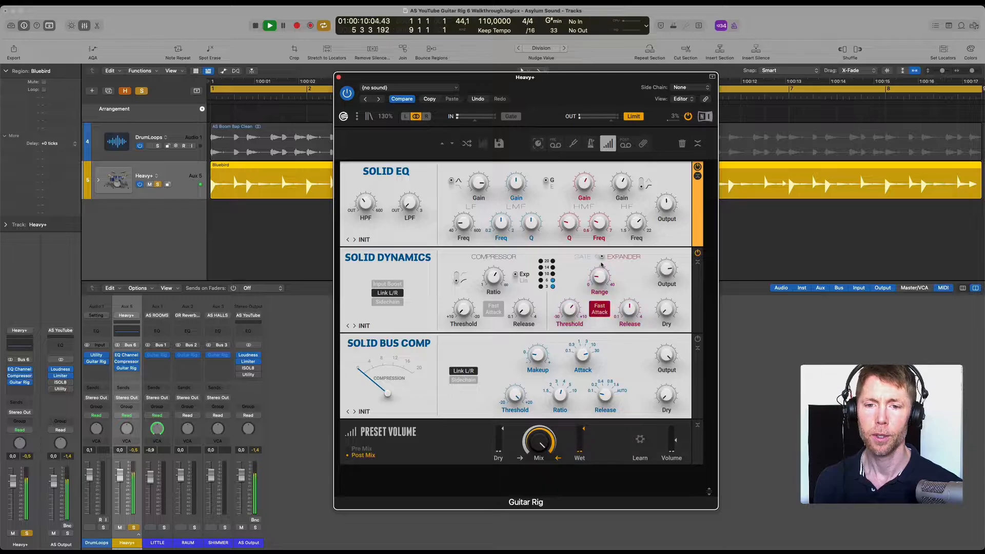
mouse_move(575, 308)
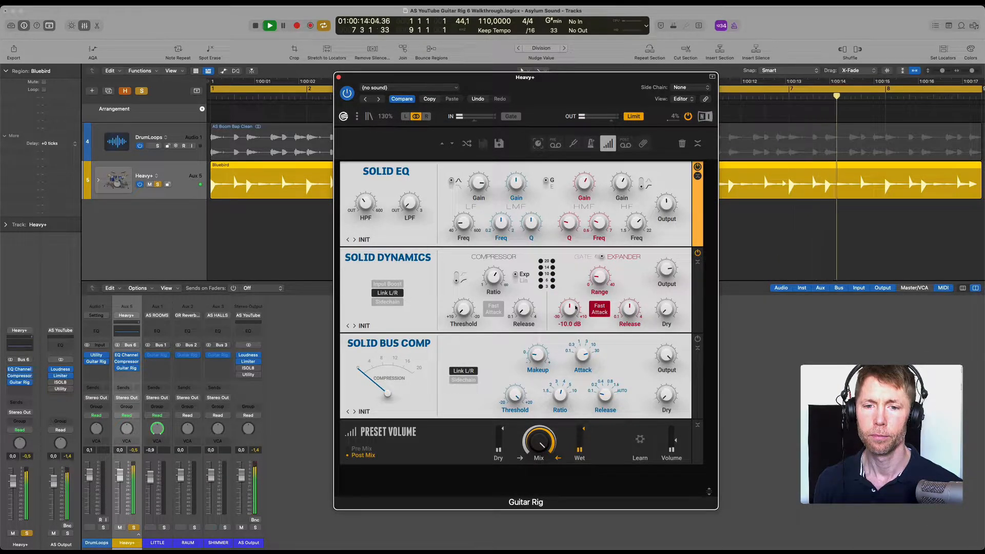
mouse_move(596, 277)
scroll(597, 278, up, 6)
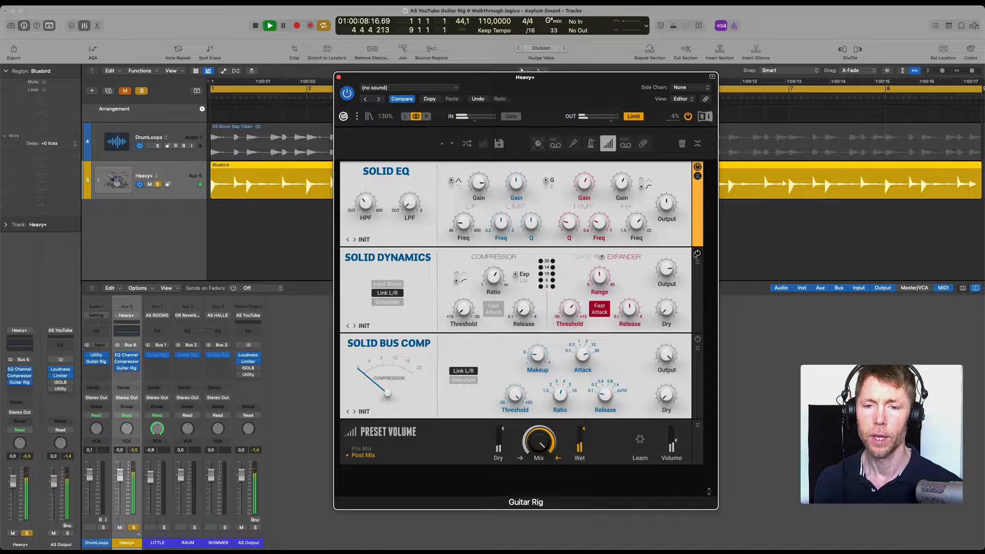
click(601, 256)
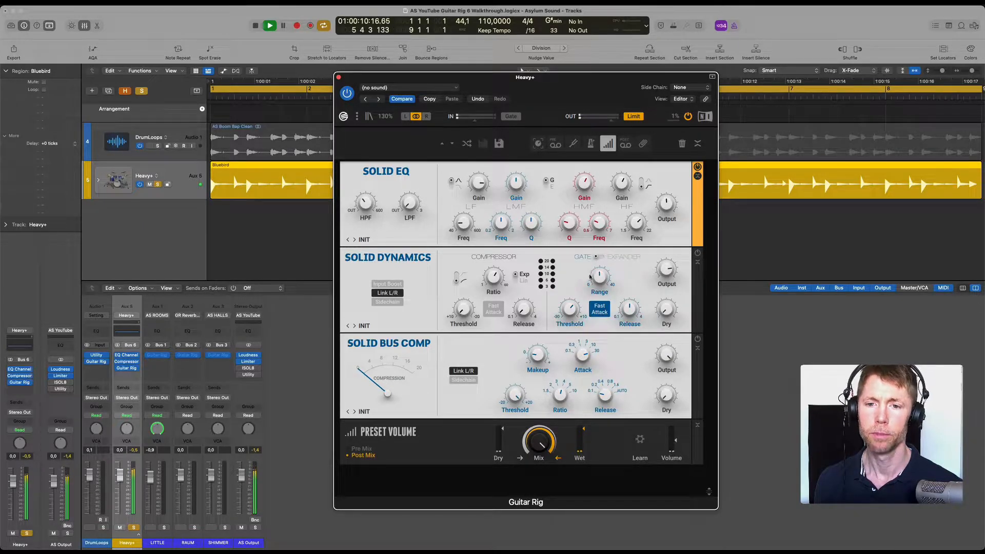
Turn the gate's threshold and range well down to relax the gating on the drums
drag(574, 310, 574, 277)
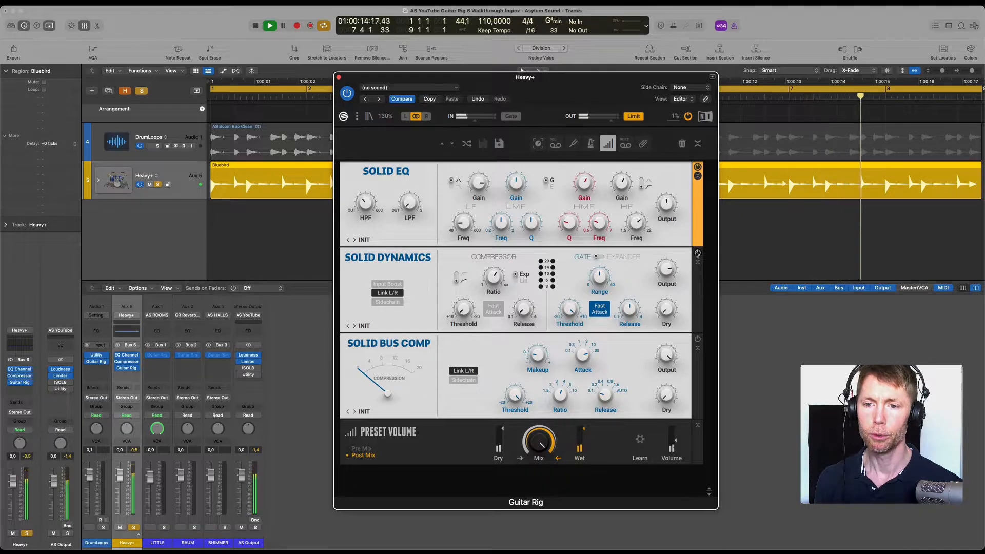
drag(569, 310, 543, 497)
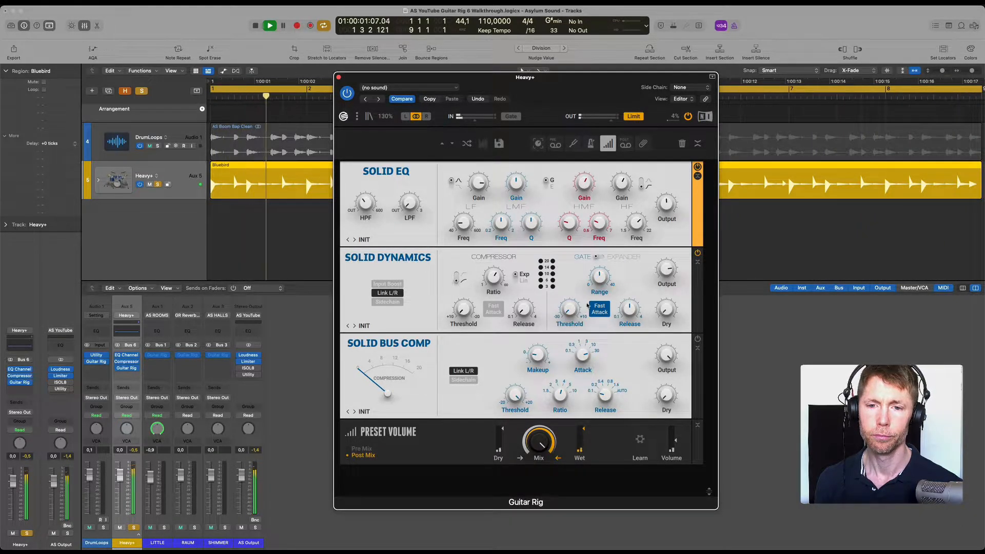
drag(598, 279, 577, 374)
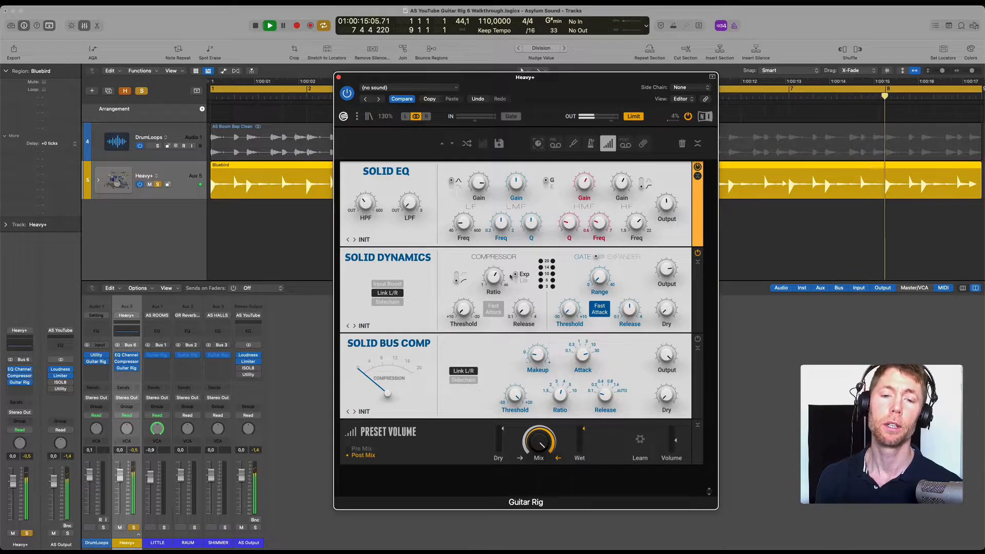
Raise the Solid Dynamics compressor's ratio to Inf and tune its threshold by ear between -14 and -20 dB
mouse_move(497, 271)
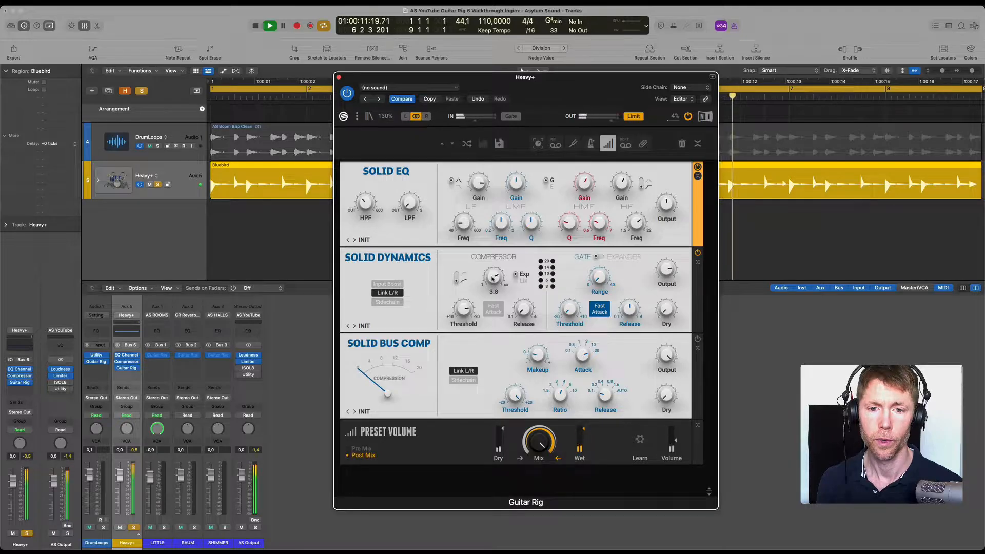
scroll(493, 279, up, 2)
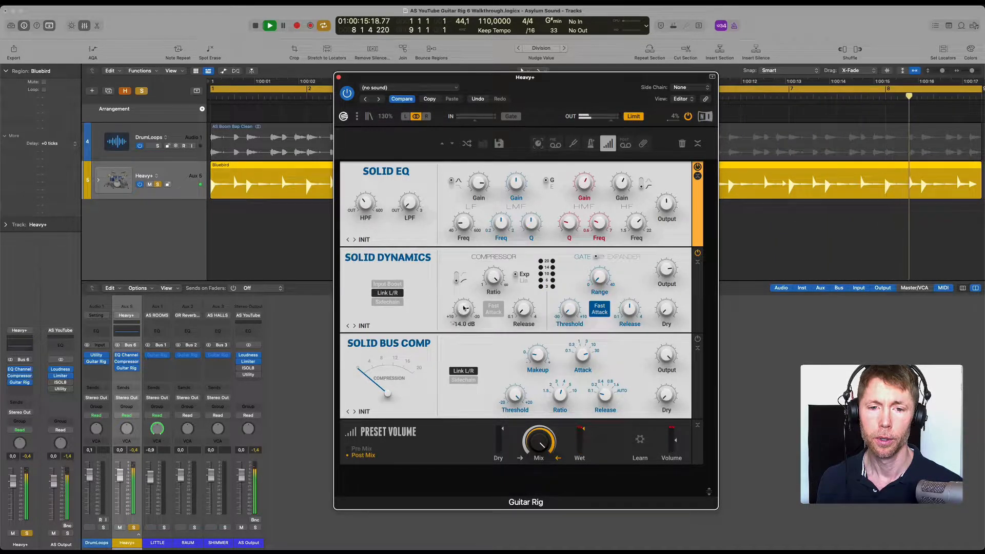
scroll(460, 309, up, 2)
scroll(461, 309, up, 2)
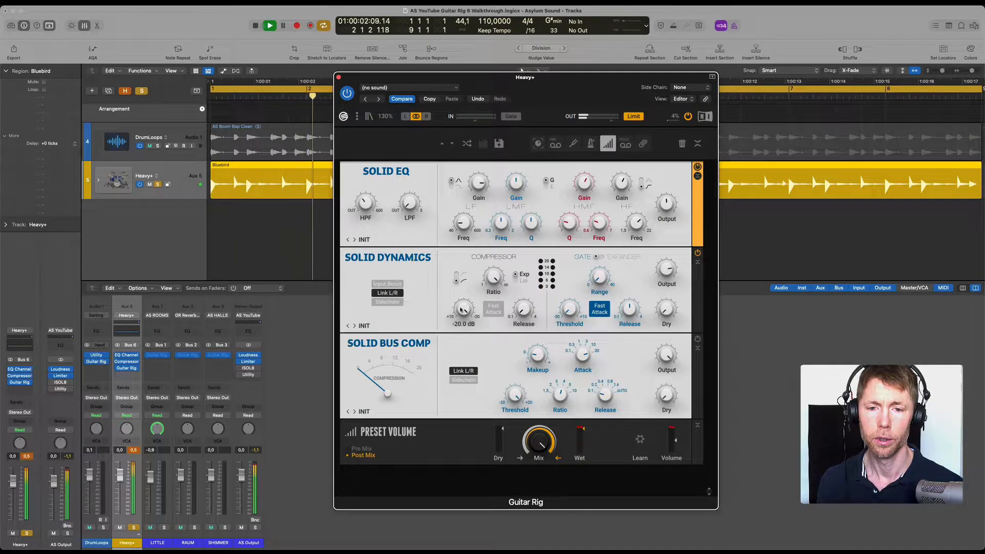
scroll(461, 310, down, 1)
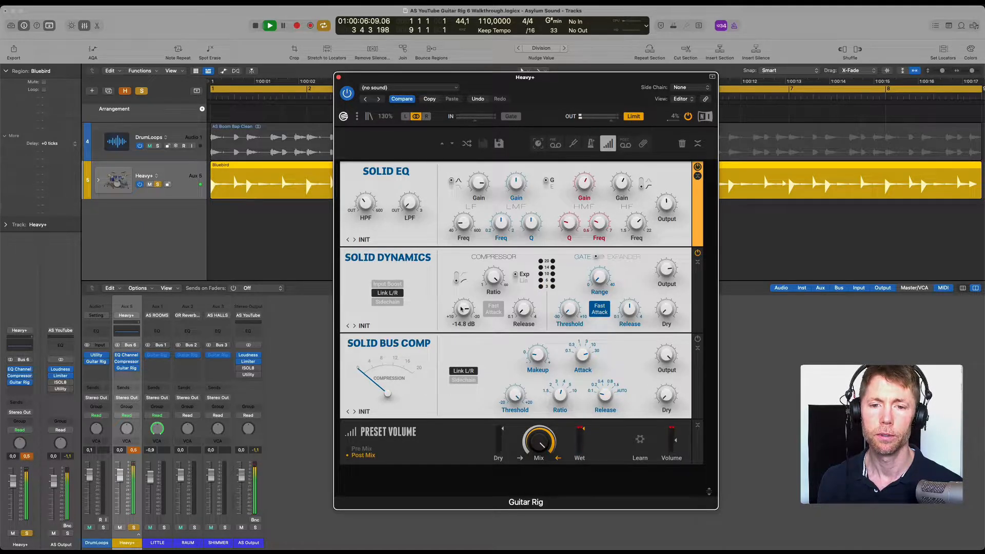
scroll(461, 308, up, 1)
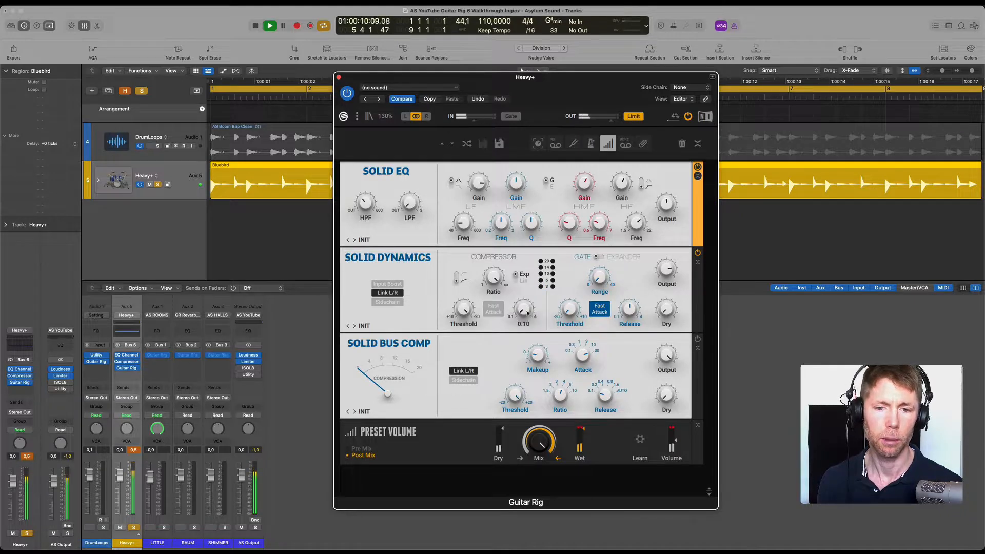
Audition the compressor's Lin setting before restoring Exp, and retune the threshold with the other knee shape
click(523, 281)
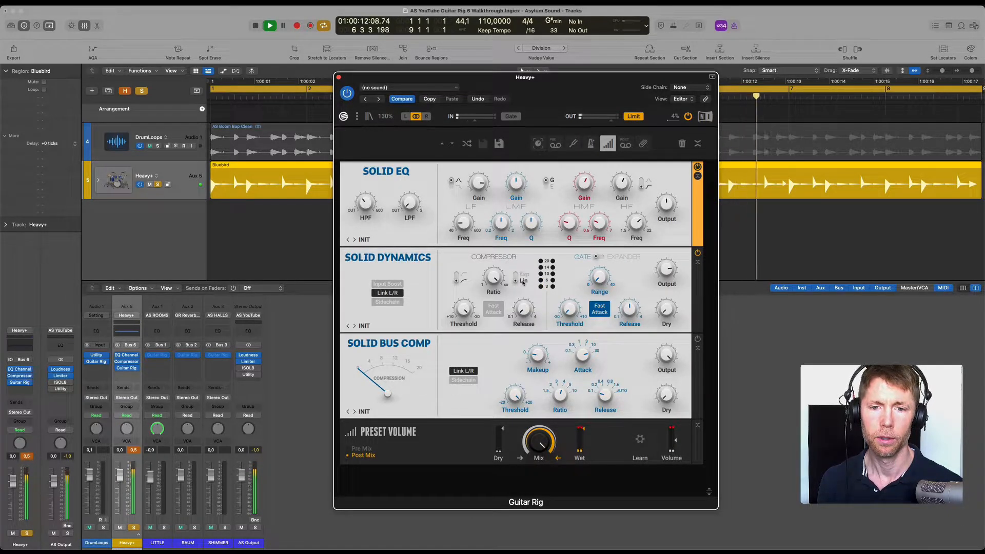
click(523, 281)
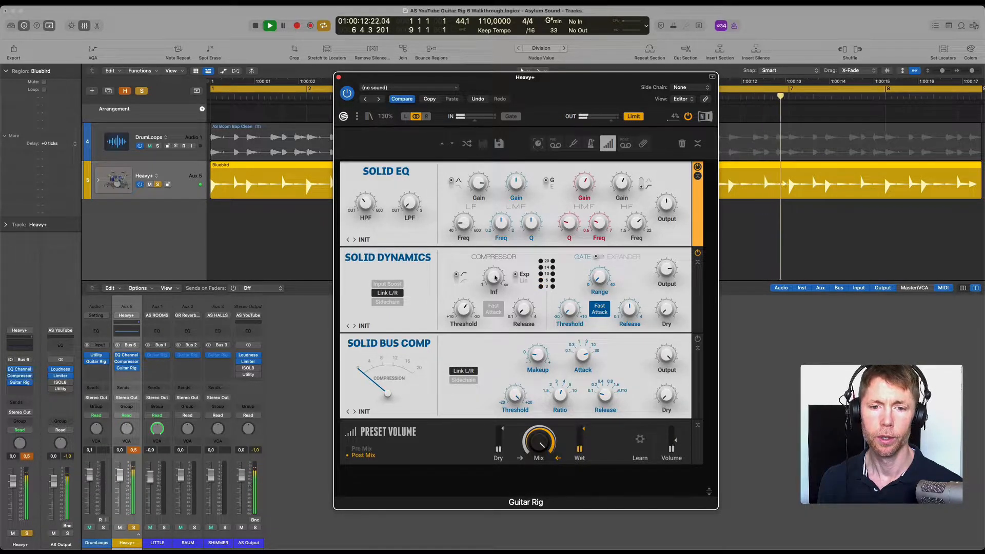
drag(464, 306, 470, 310)
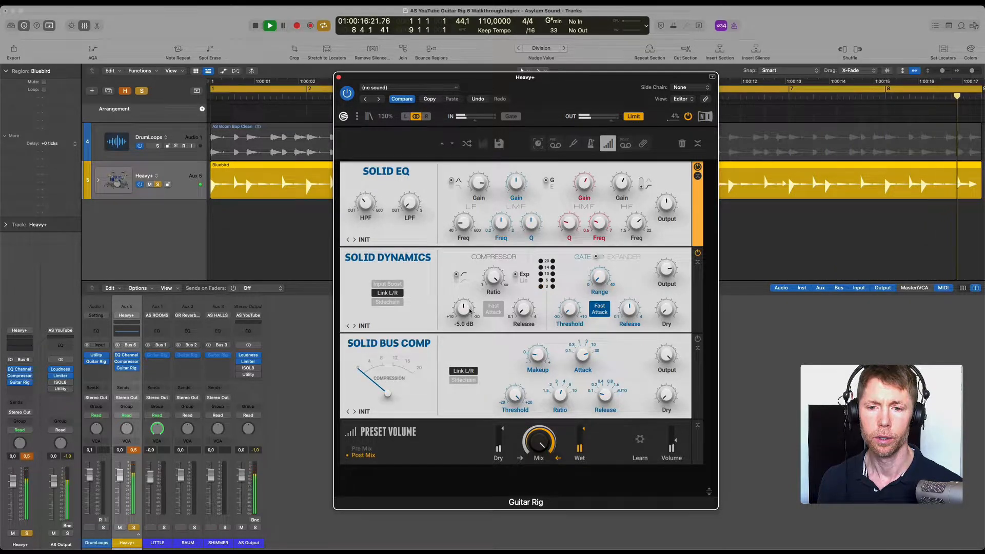
drag(463, 311, 461, 308)
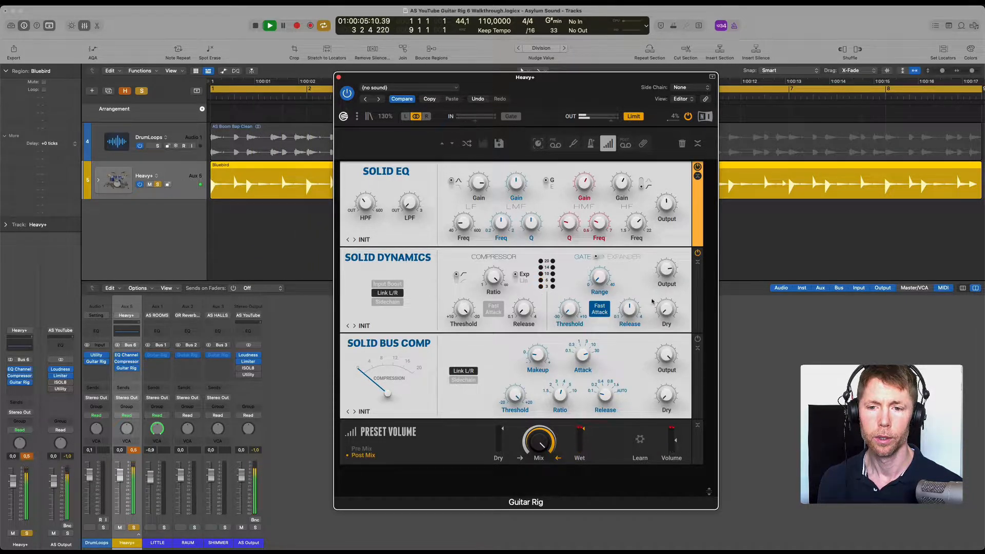
Blend dry signal into Solid Dynamics and lower its output to about -12 dB
drag(664, 308, 667, 309)
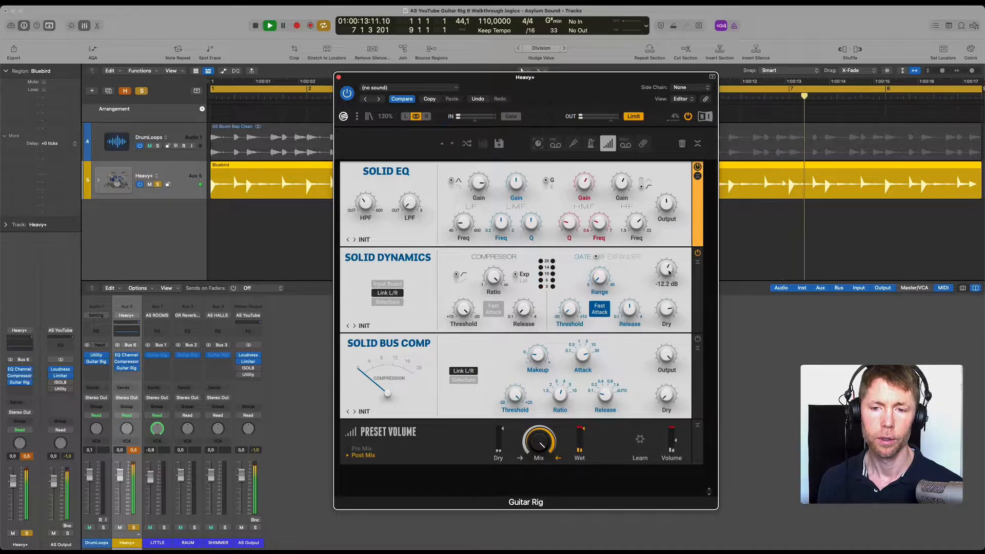
drag(669, 272, 669, 274)
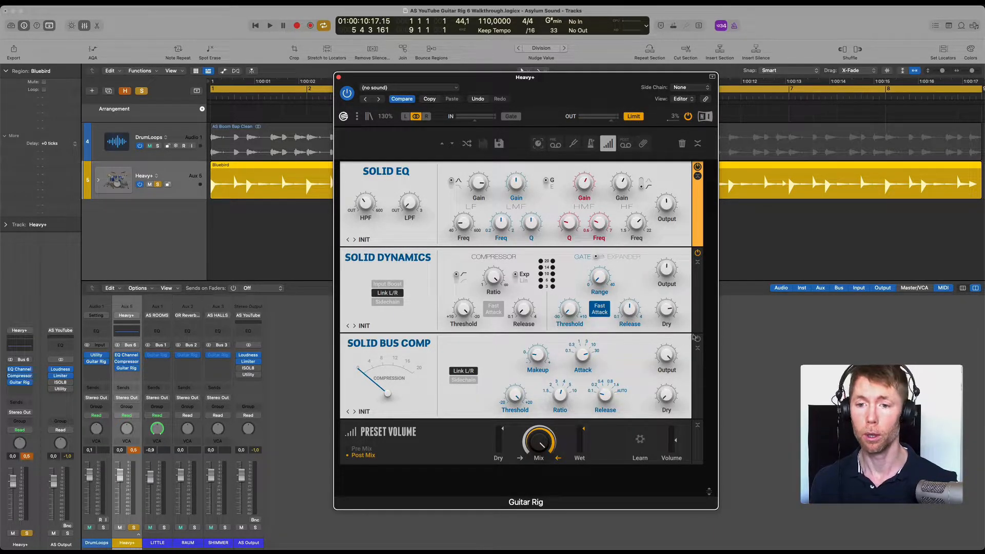
Enable Solid Bus Comp during playback and set its threshold to -5.0 dB and its attack to 10 ms
key(space)
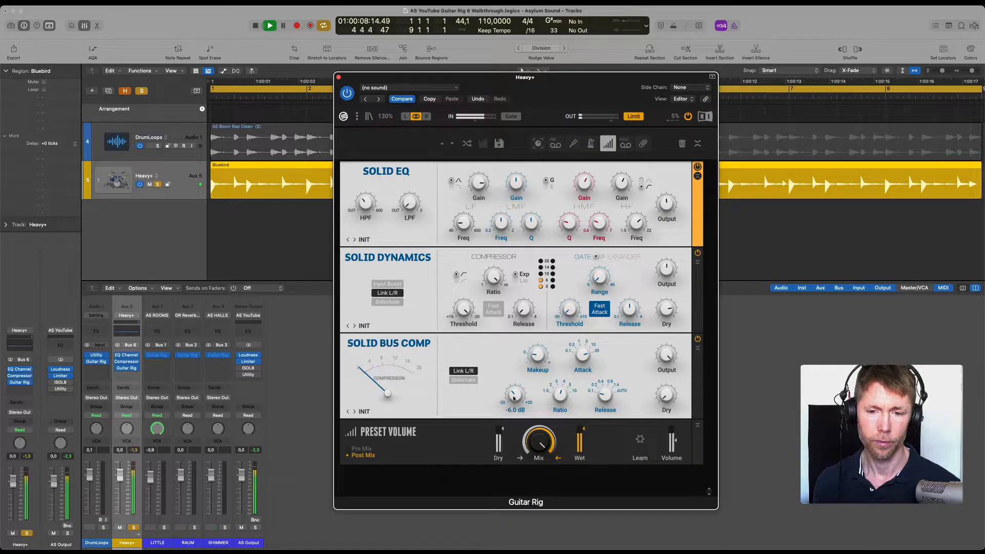
scroll(514, 398, down, 3)
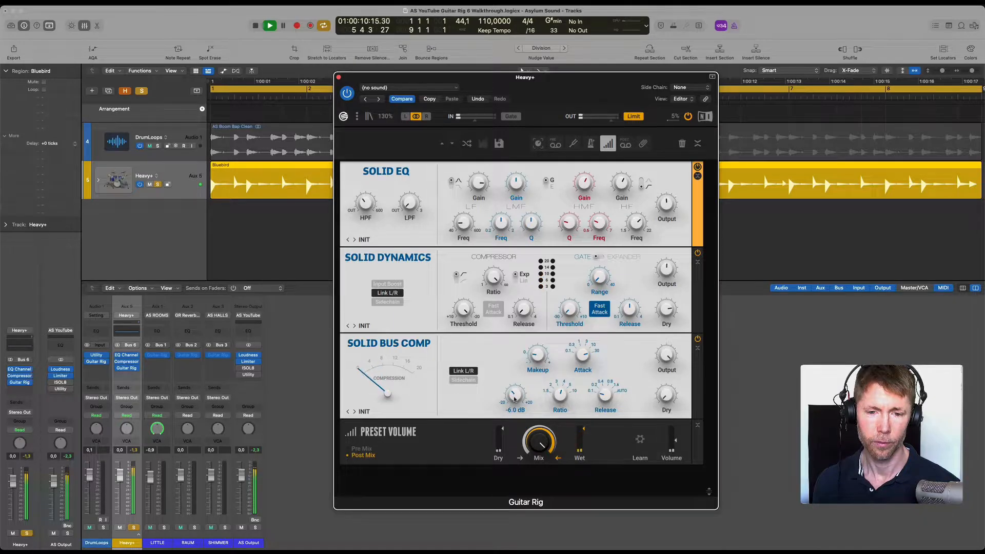
scroll(514, 399, up, 1)
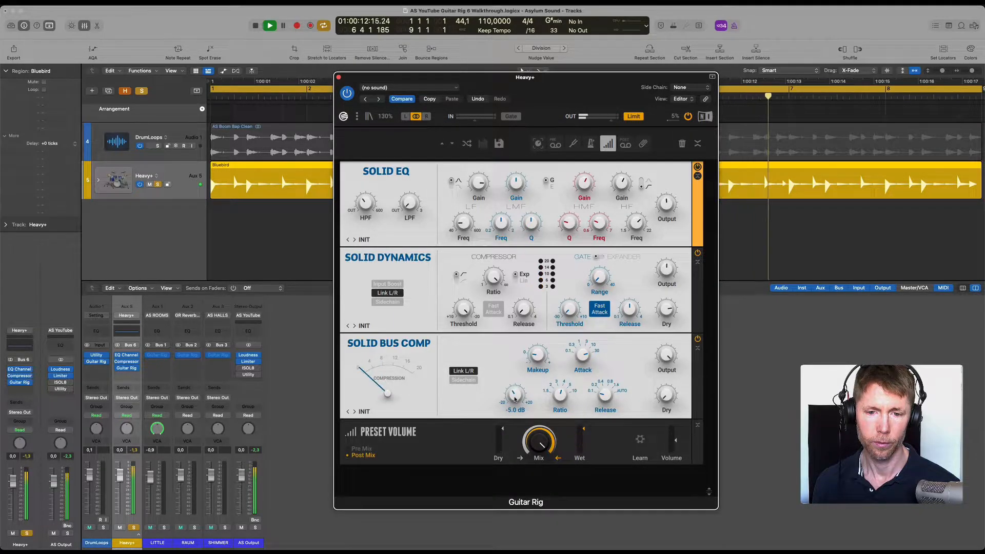
scroll(587, 355, down, 3)
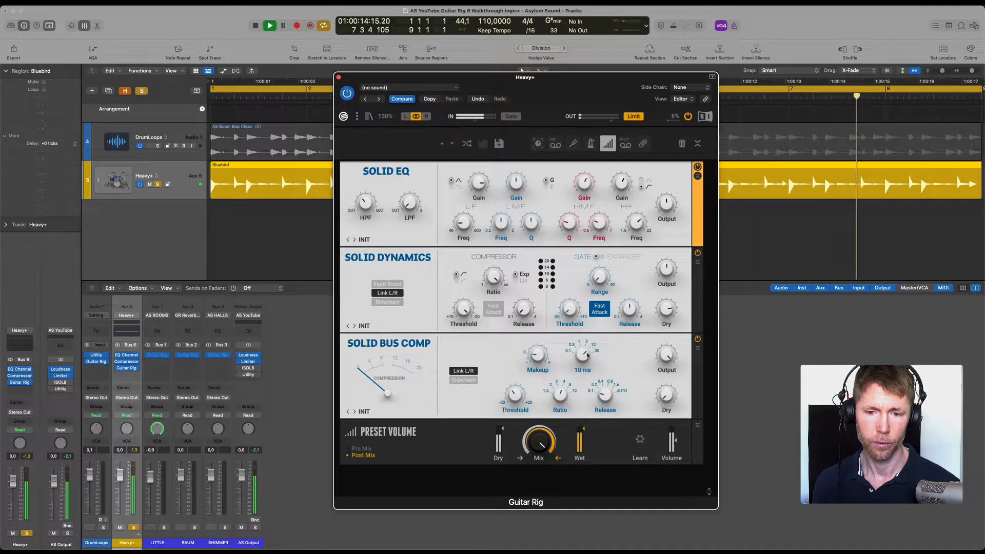
Raise the Solid Bus Comp's makeup gain to 2.5 dB and compare release settings from Auto down to 0.1 s
scroll(587, 355, up, 3)
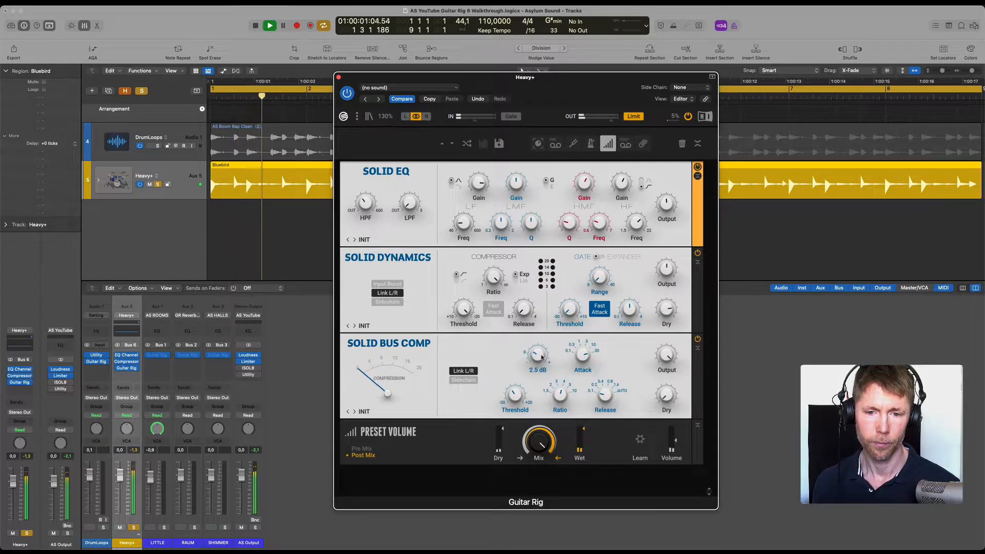
scroll(541, 358, up, 2)
scroll(542, 357, down, 1)
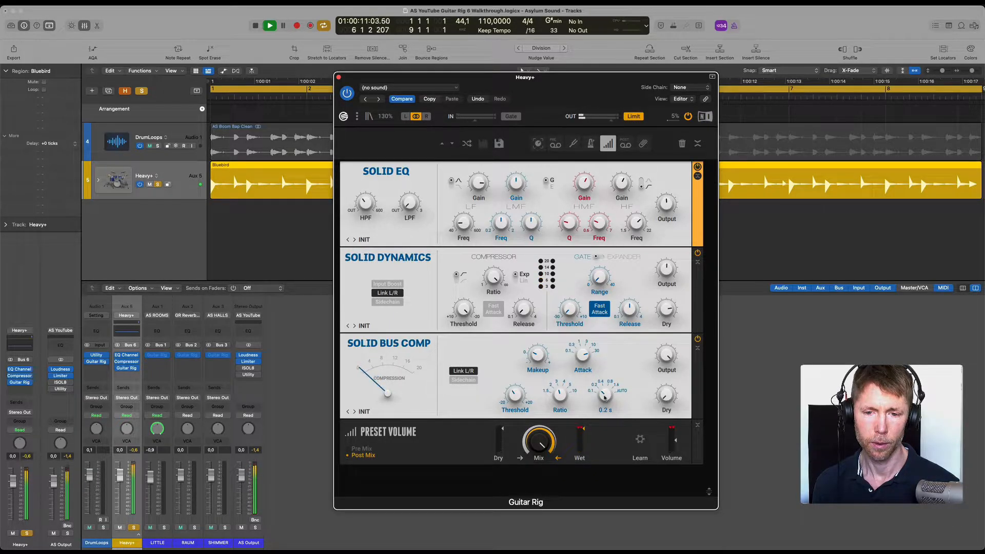
scroll(605, 398, up, 3)
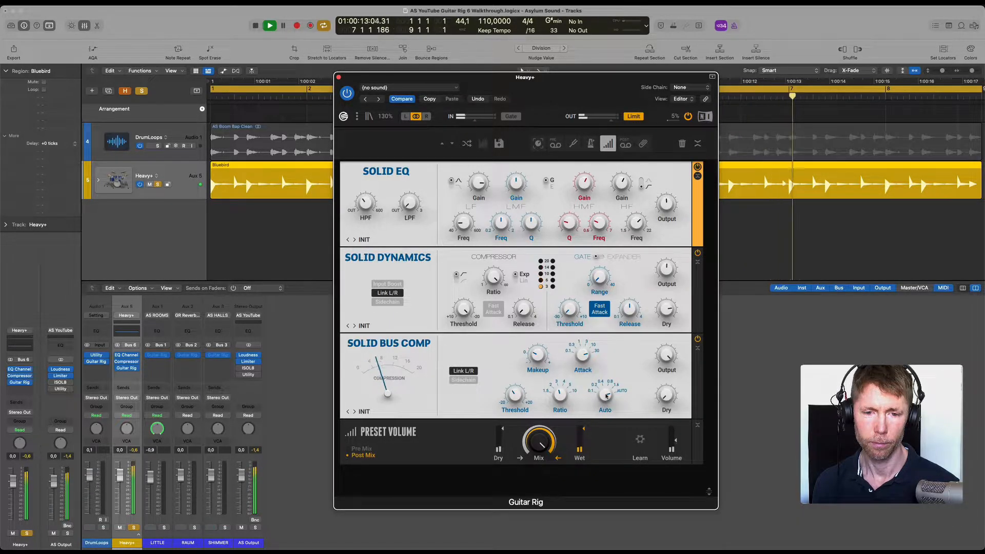
scroll(606, 396, down, 5)
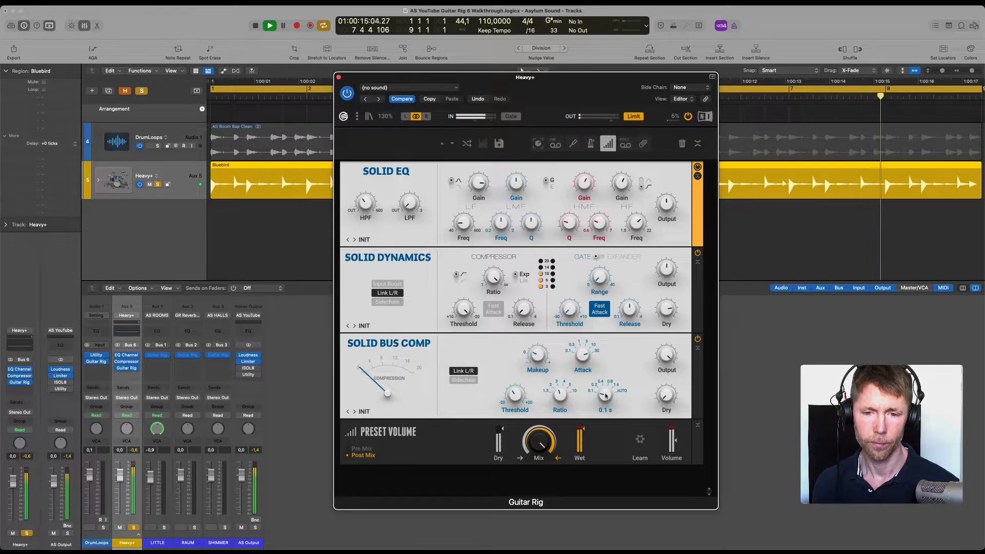
Lengthen the Solid Bus Comp's release, compare the processed drums with the whole plug-in bypassed, and stop playback
scroll(606, 395, up, 1)
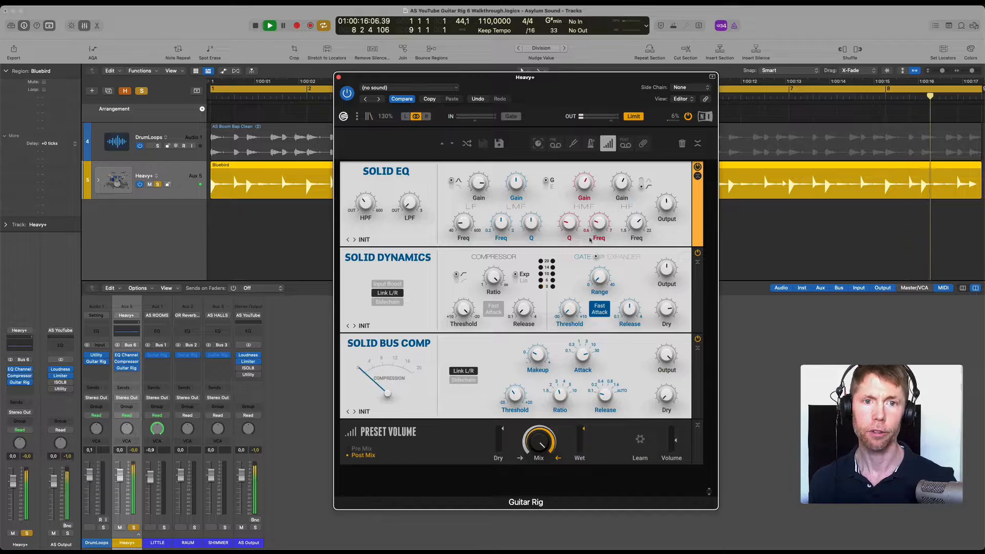
click(347, 94)
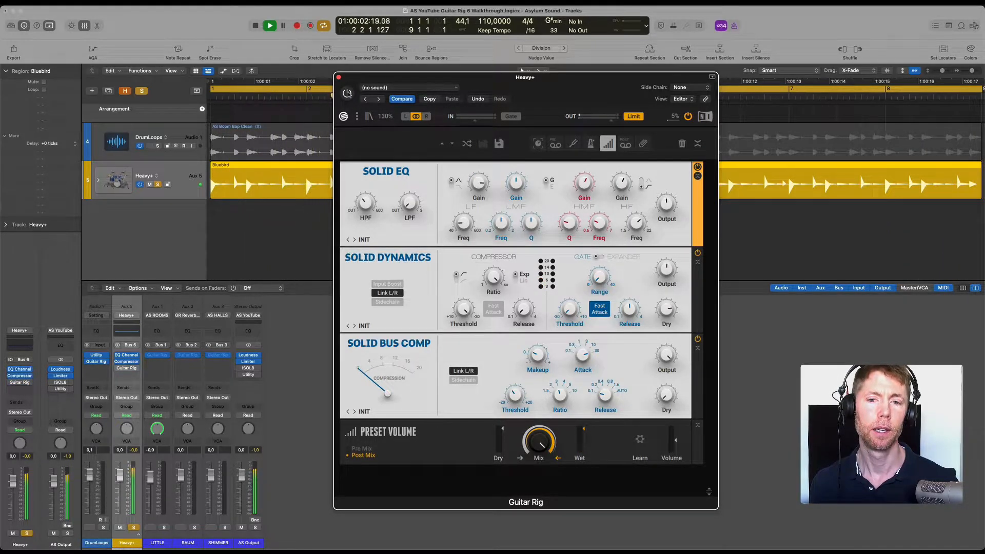
click(347, 93)
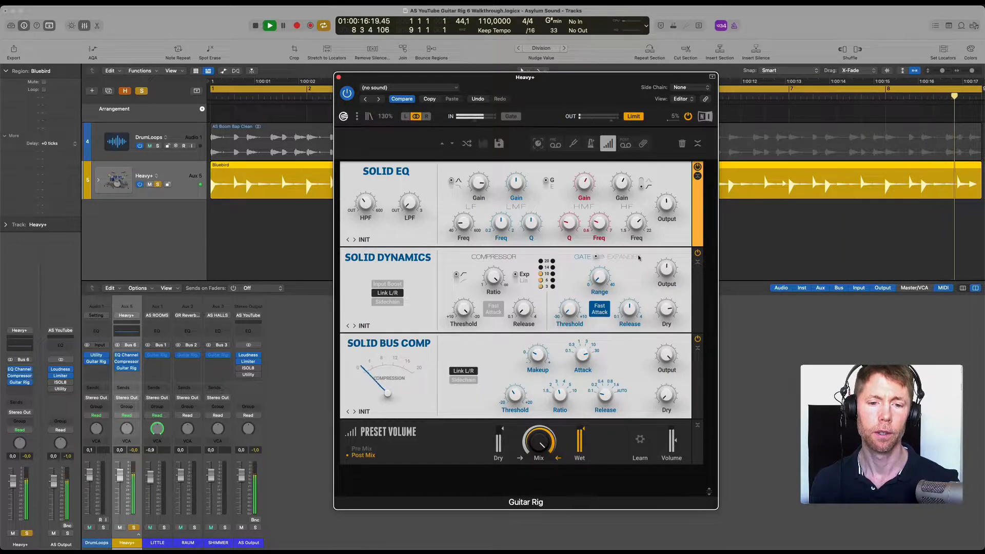
click(347, 94)
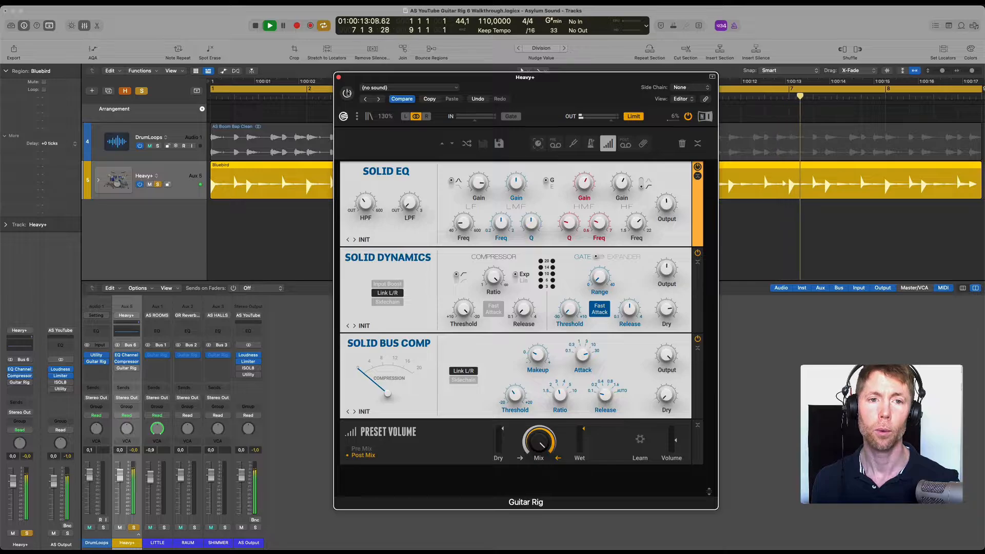
click(347, 94)
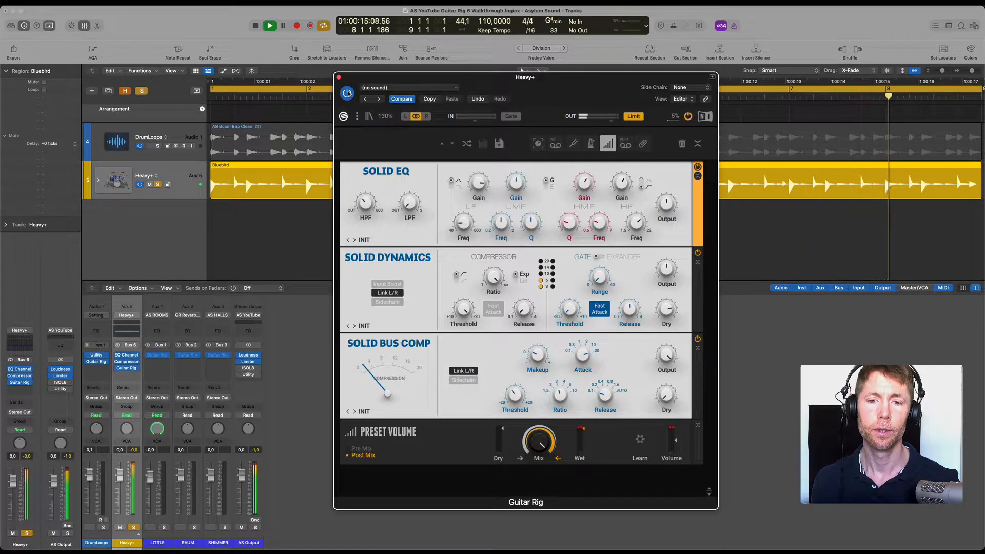
key(space)
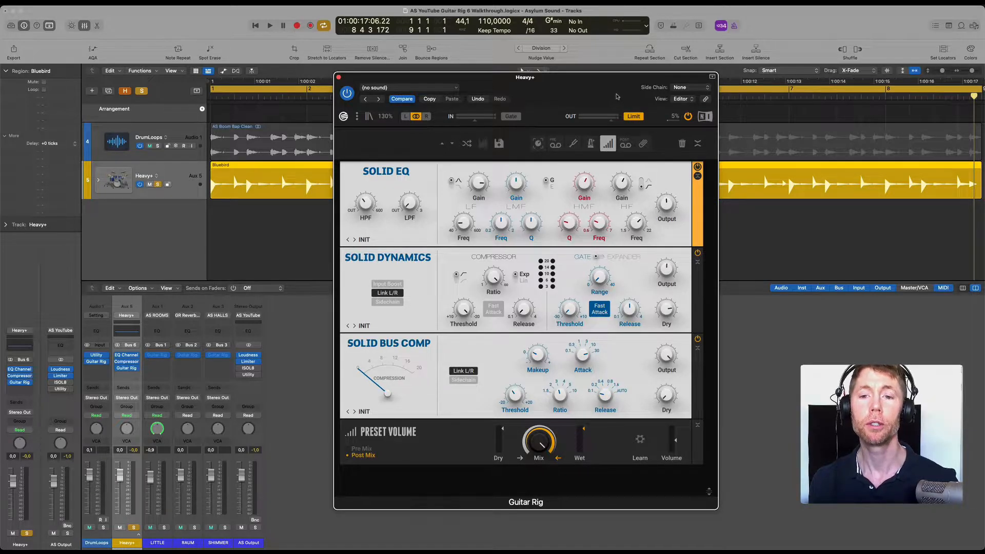
Open Guitar Rig's component browser and reposition the plug-in window so the browser and rack fit on screen
drag(616, 96, 645, 97)
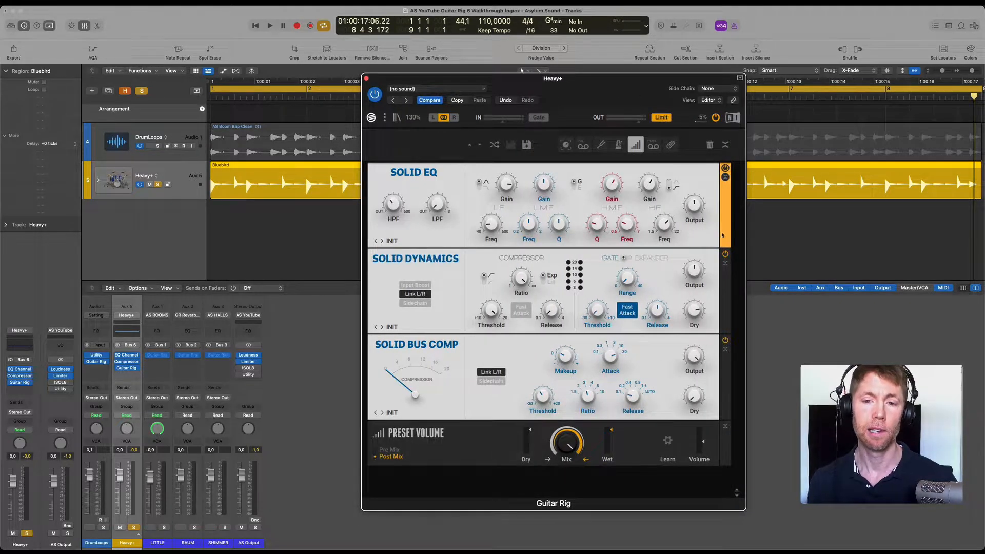
drag(595, 118, 567, 118)
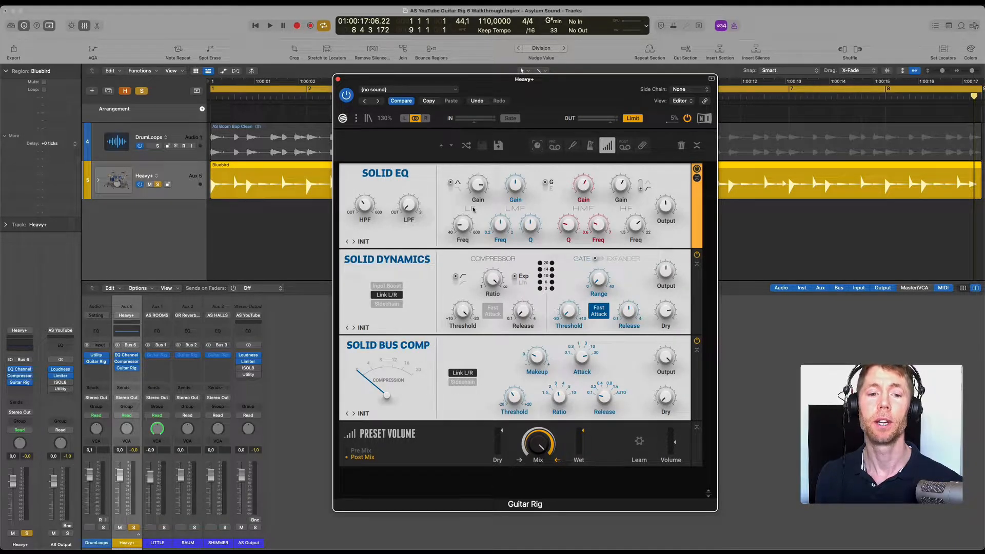
click(368, 119)
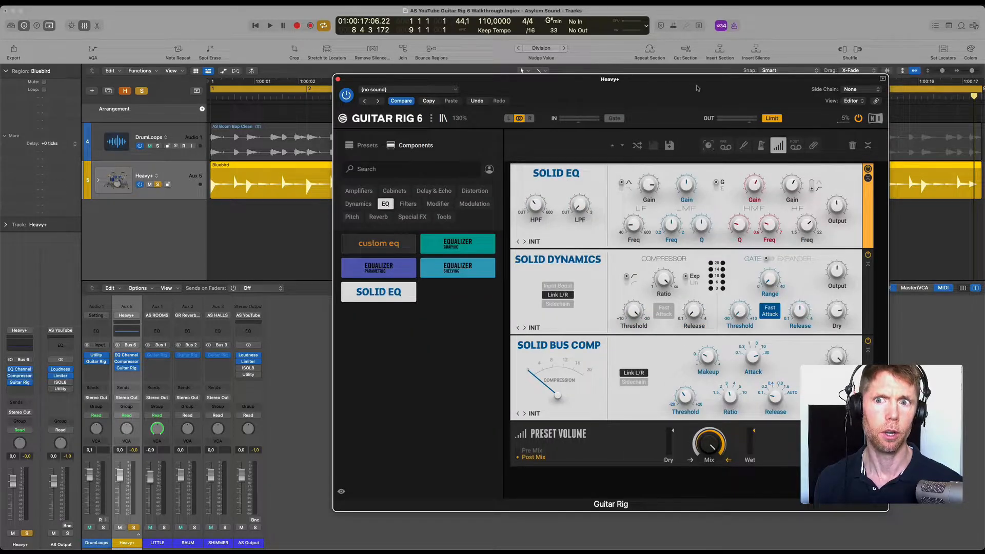
drag(697, 88, 566, 67)
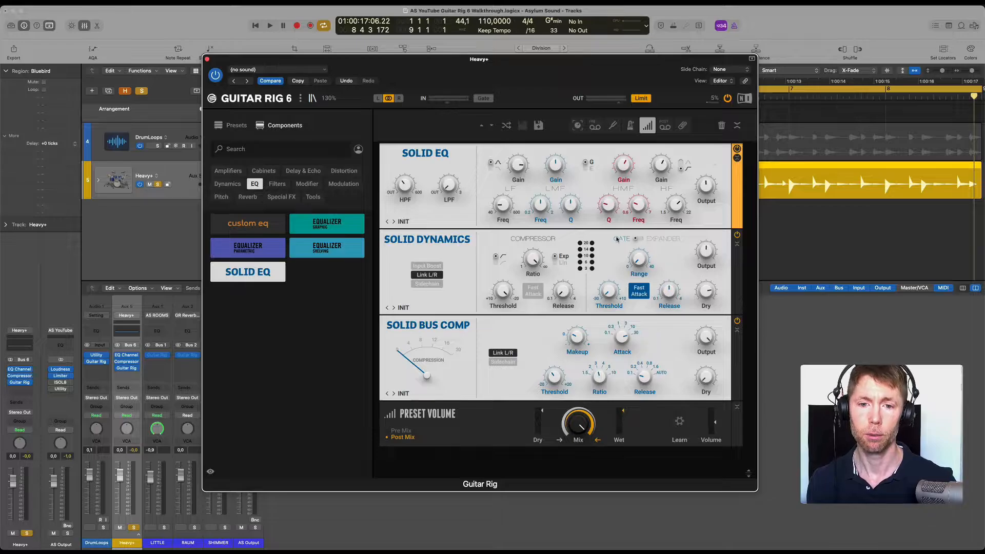
Remove all the Solid processors from the rack and load a fresh Solid EQ above Preset Volume
drag(543, 332, 278, 362)
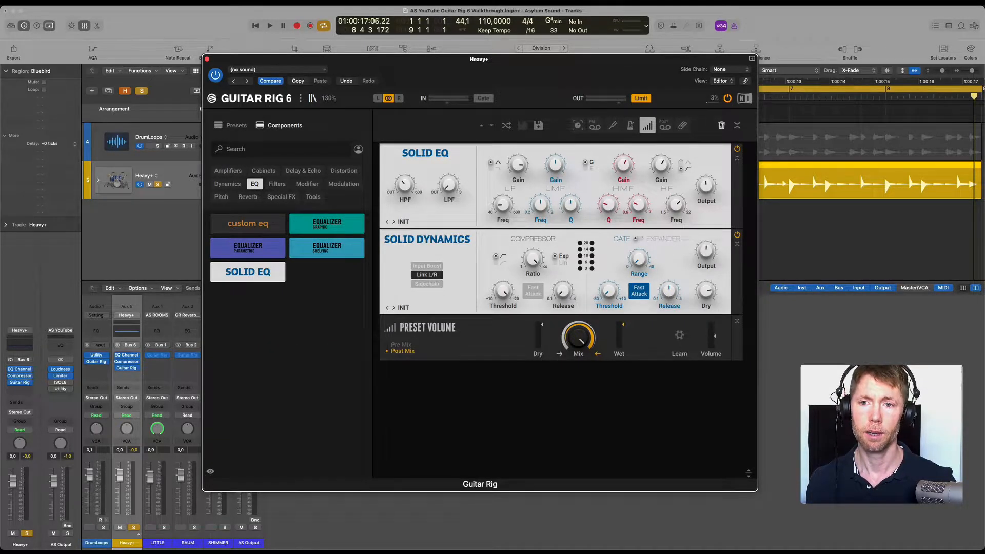
click(721, 125)
drag(213, 280, 457, 218)
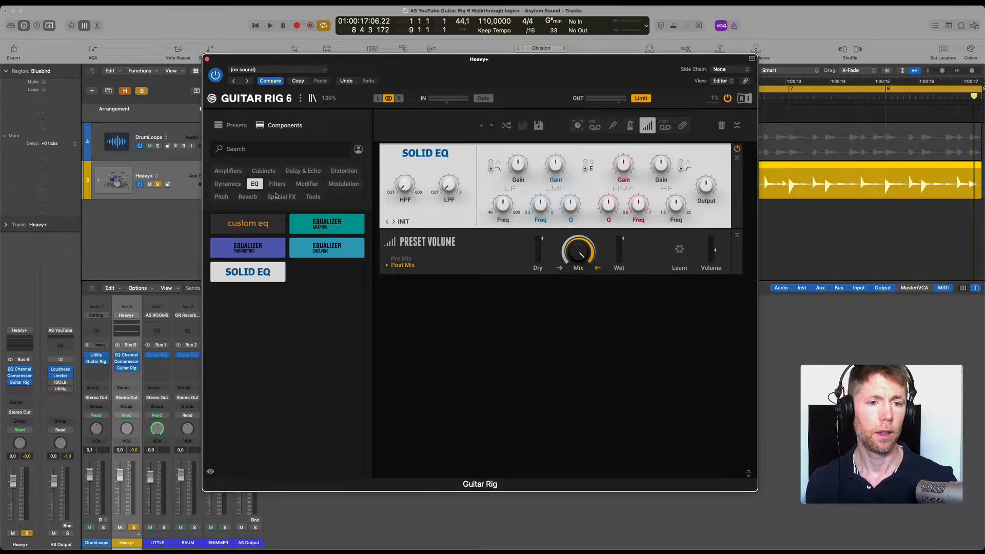
Filter the components to Dynamics instead of EQ and add VC 76 to the rack below Solid EQ
click(255, 184)
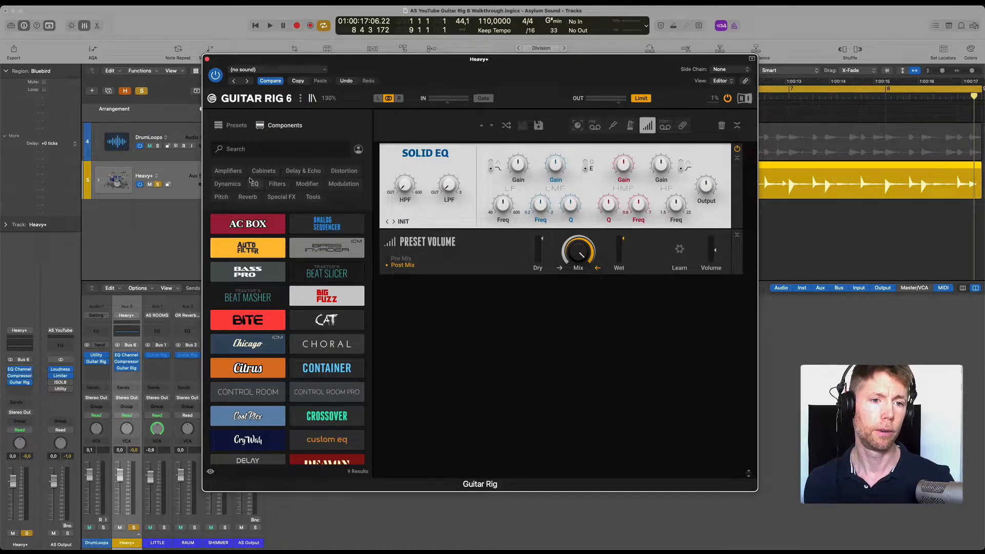
click(227, 184)
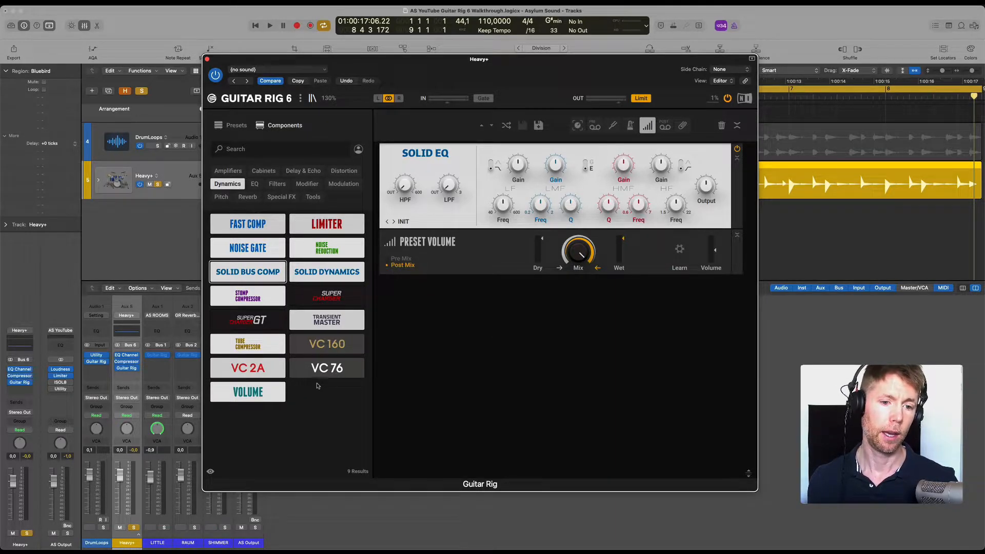
drag(343, 371, 439, 229)
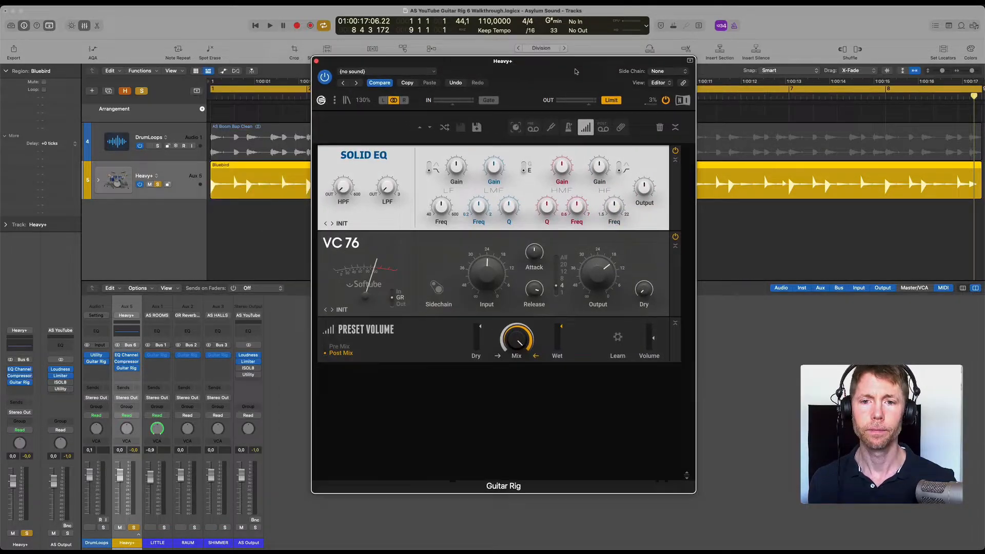
drag(571, 67, 606, 75)
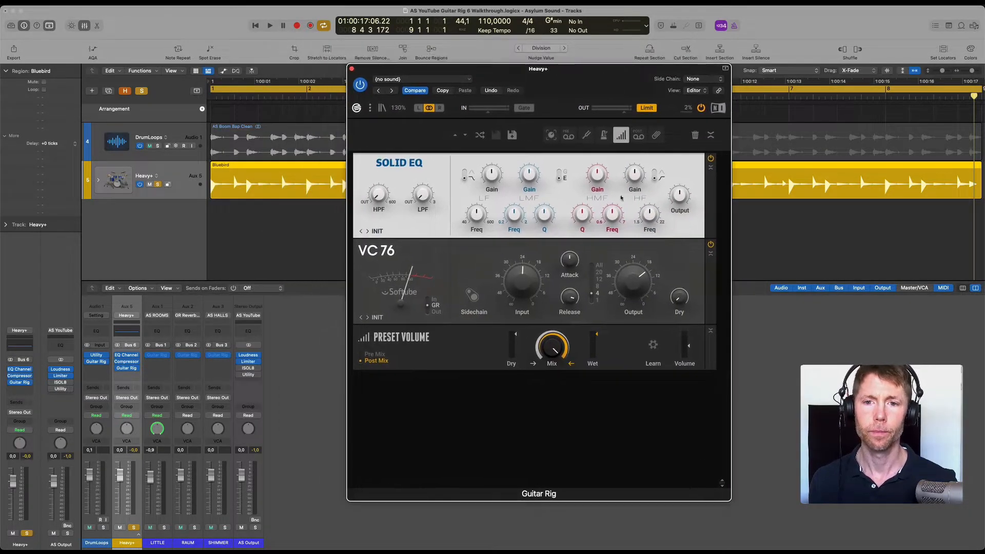
Audition the drums through VC 76, set its ratio to All and its output to 19.6, and stop playback
key(space)
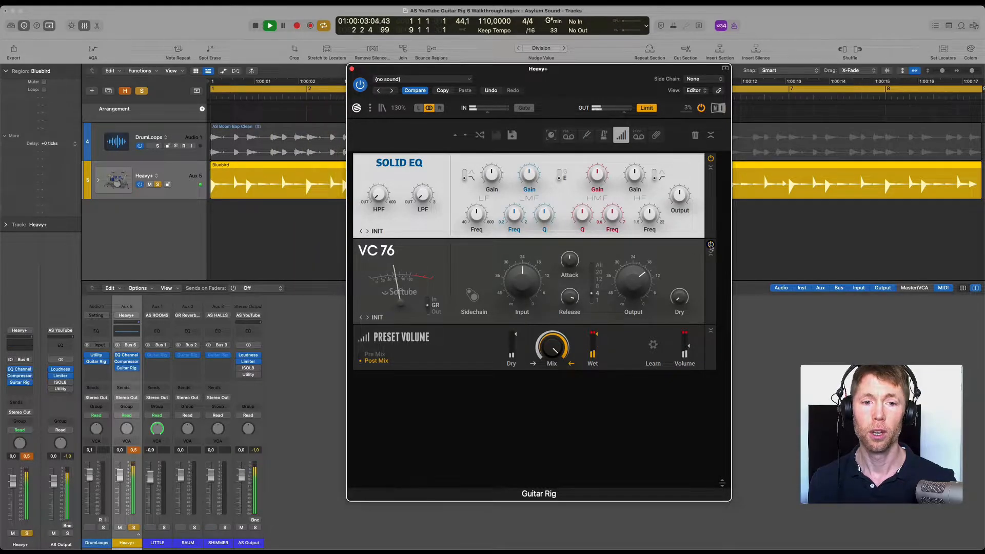
key(space)
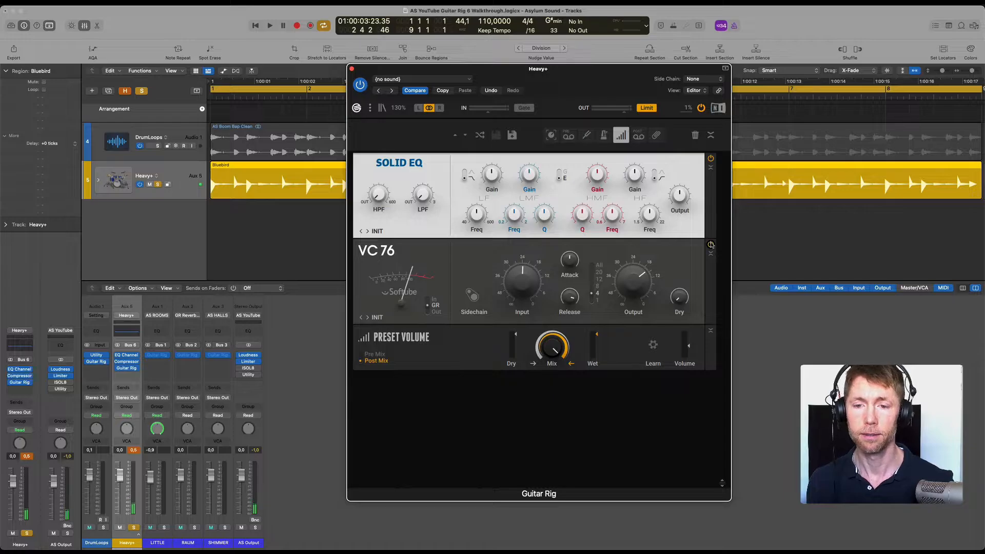
key(space)
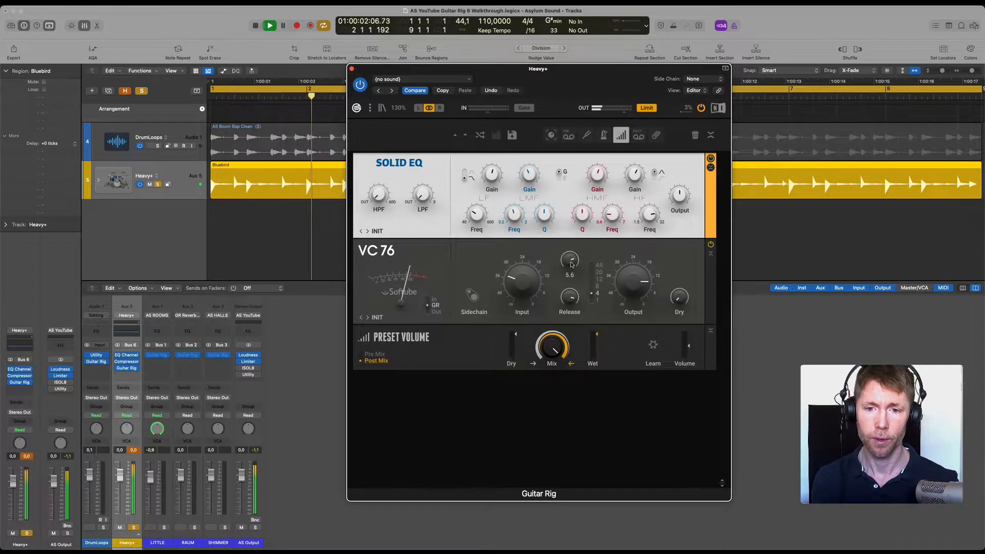
click(600, 266)
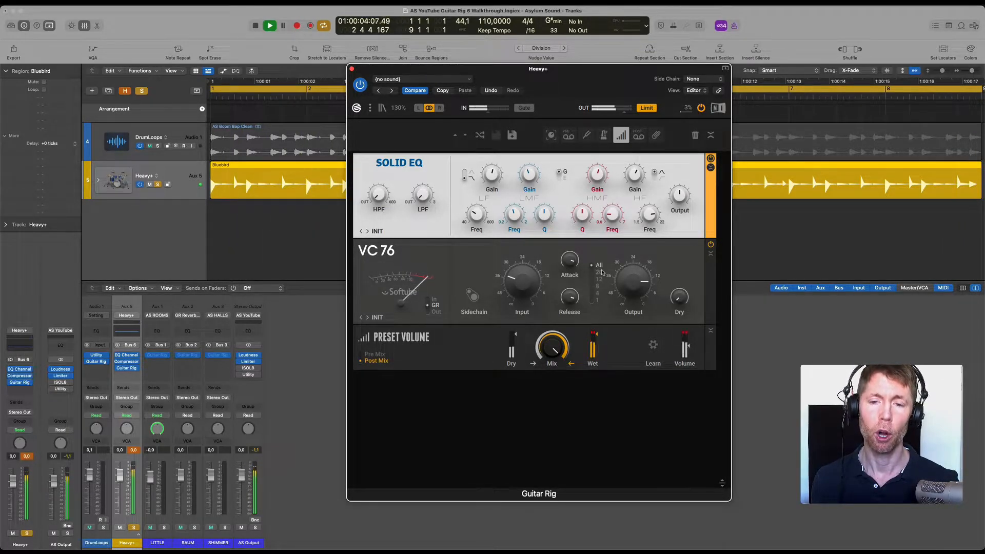
mouse_move(514, 282)
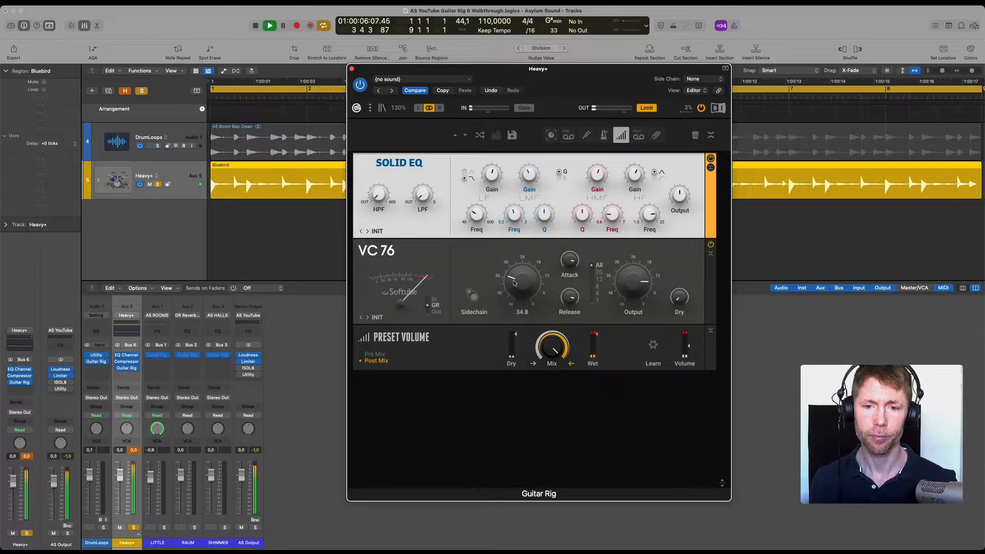
drag(625, 279, 625, 289)
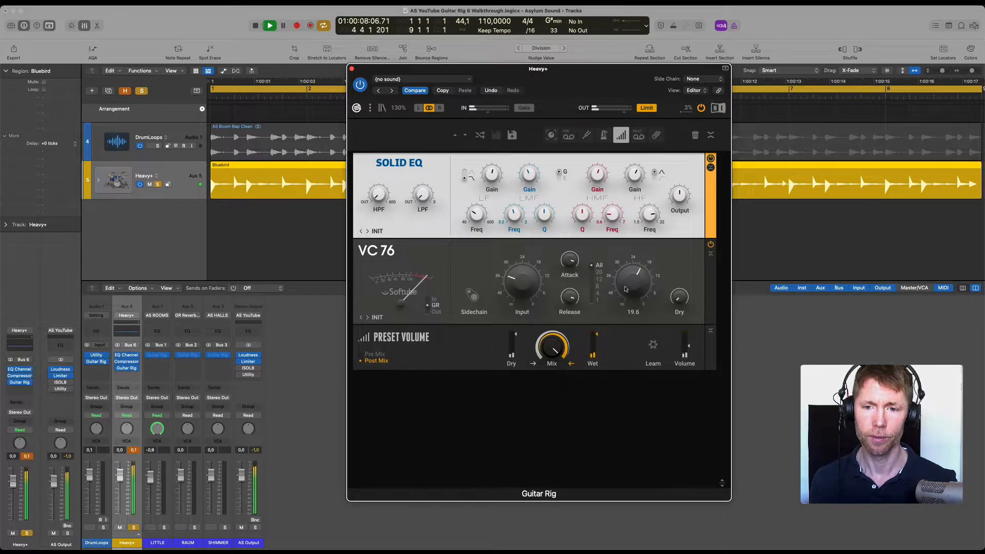
key(space)
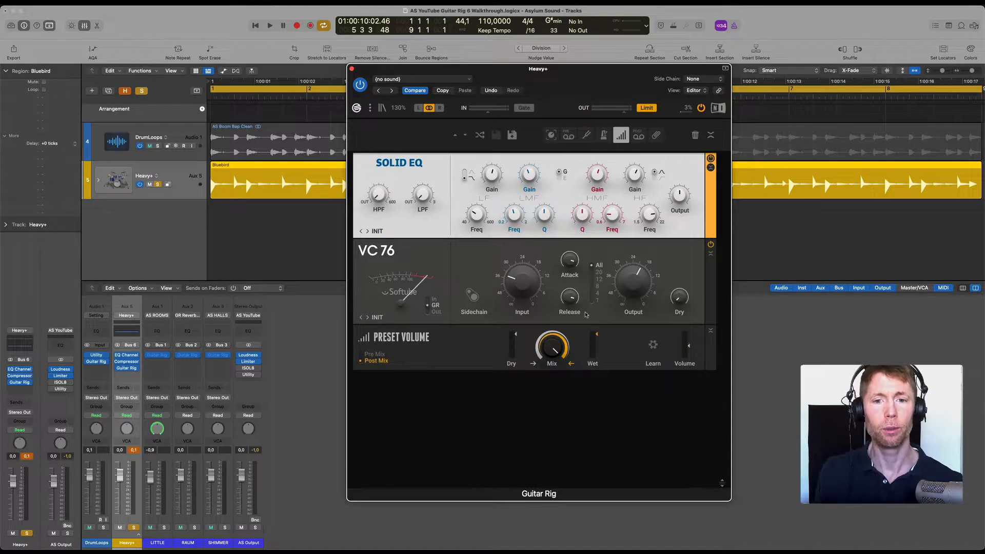
Restart playback and turn the VC 76's input up past 20.4 on its scale
drag(532, 295, 528, 289)
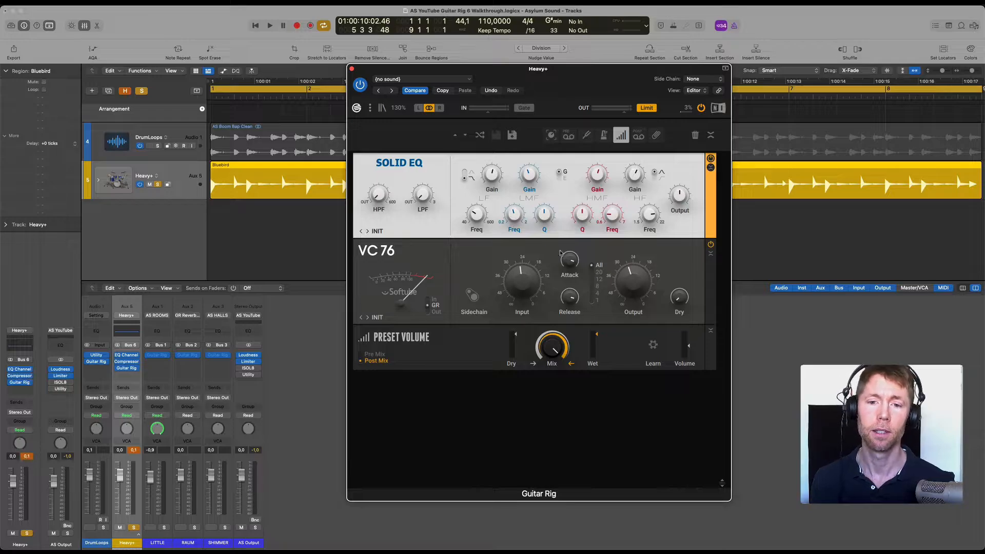
key(space)
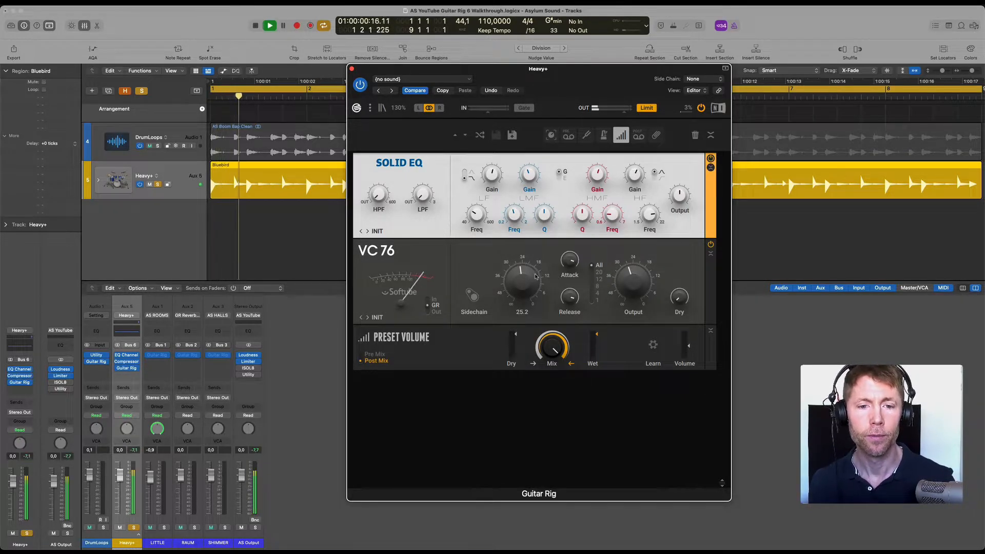
scroll(535, 276, up, 5)
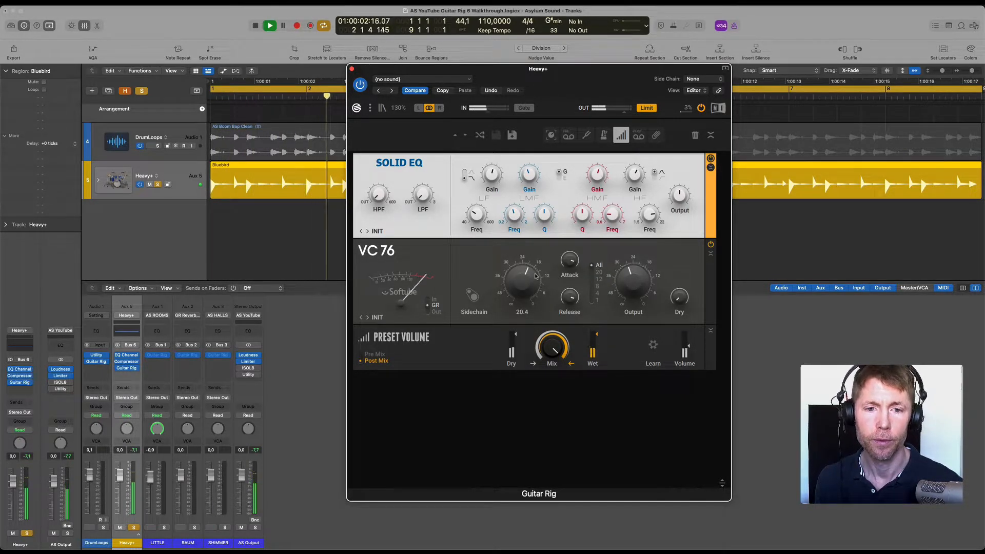
scroll(535, 276, up, 3)
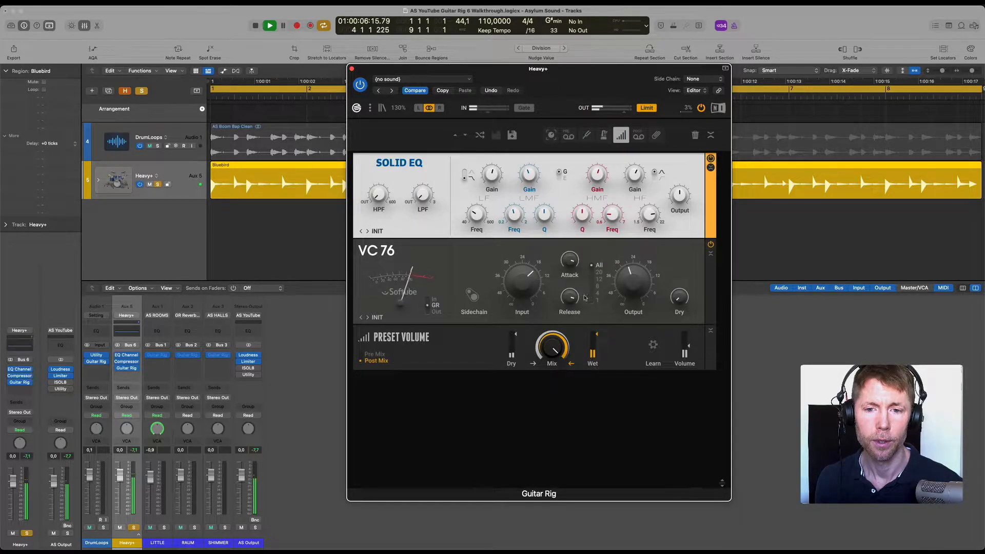
Turn the VC 76's release down to near its midpoint and set its output to 23.2
mouse_move(577, 299)
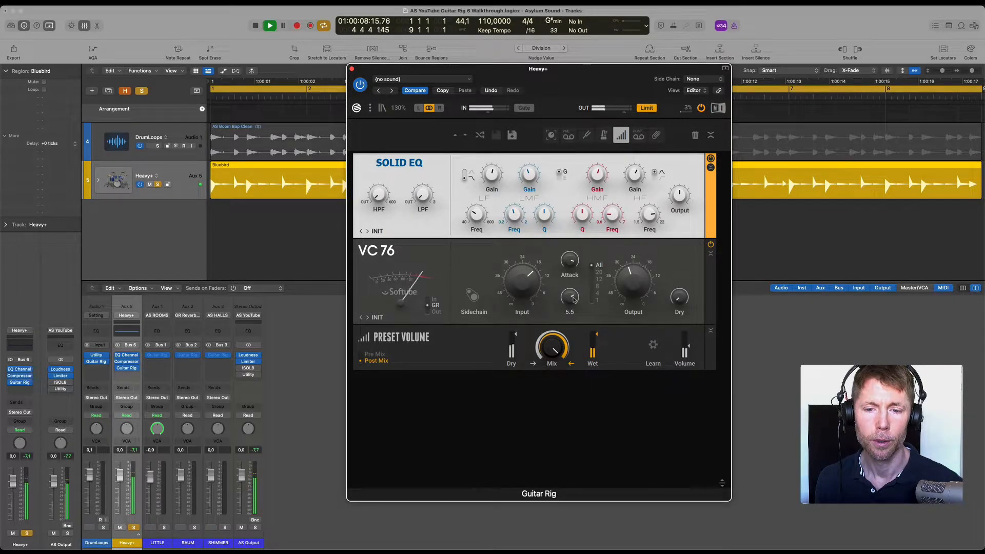
scroll(574, 300, up, 3)
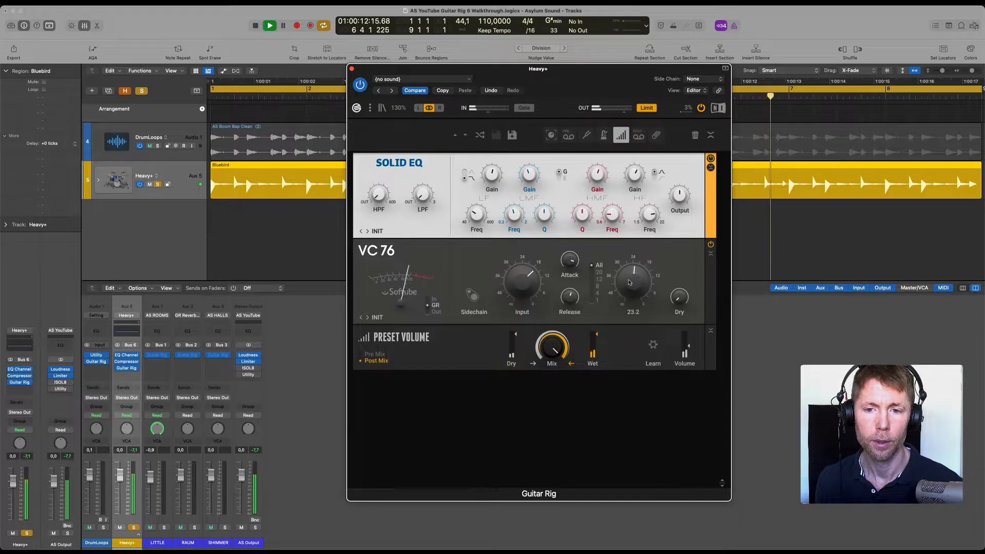
scroll(631, 282, down, 2)
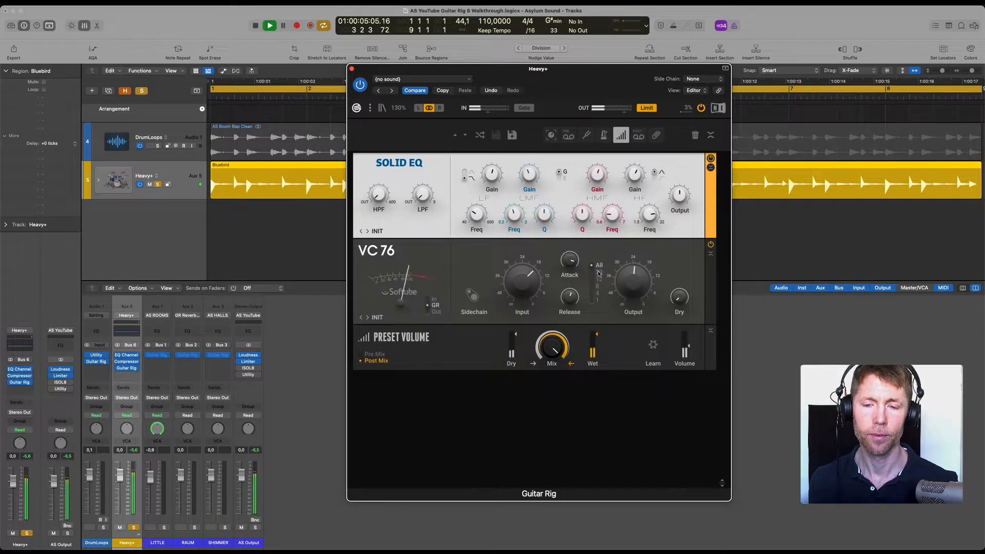
Compare VC 76 attack settings of 6.4 and 4.0, set the attack to 7.0, and stop playback
mouse_move(568, 261)
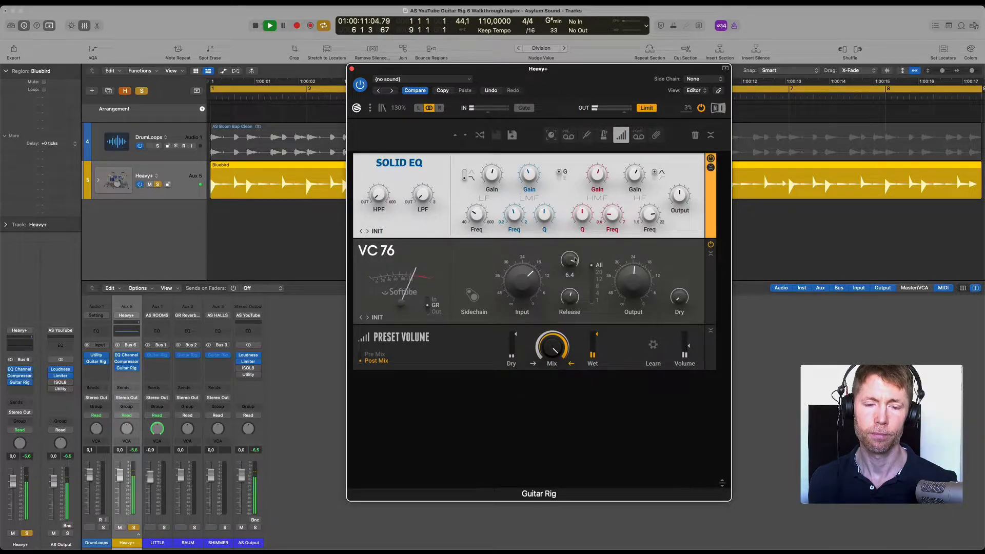
scroll(574, 264, down, 3)
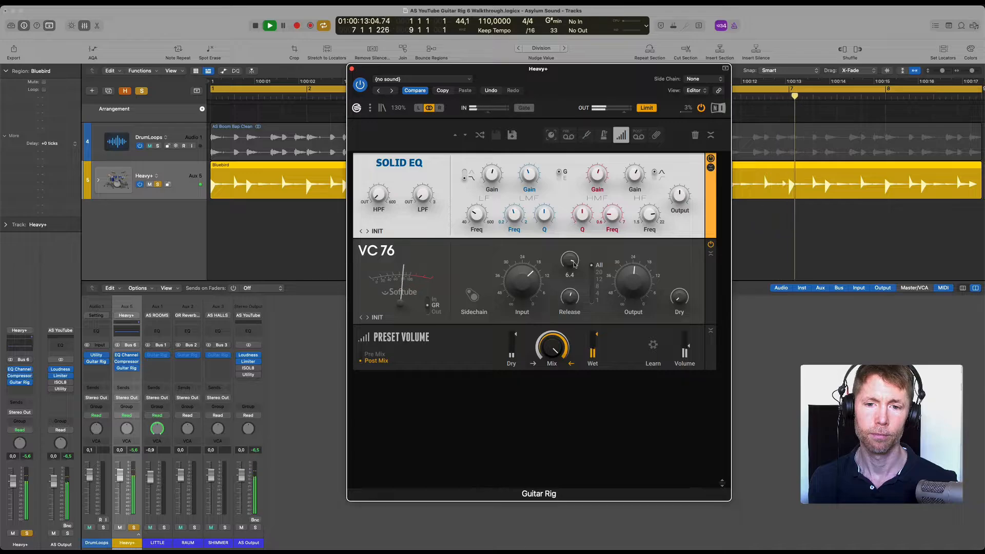
scroll(574, 264, down, 1)
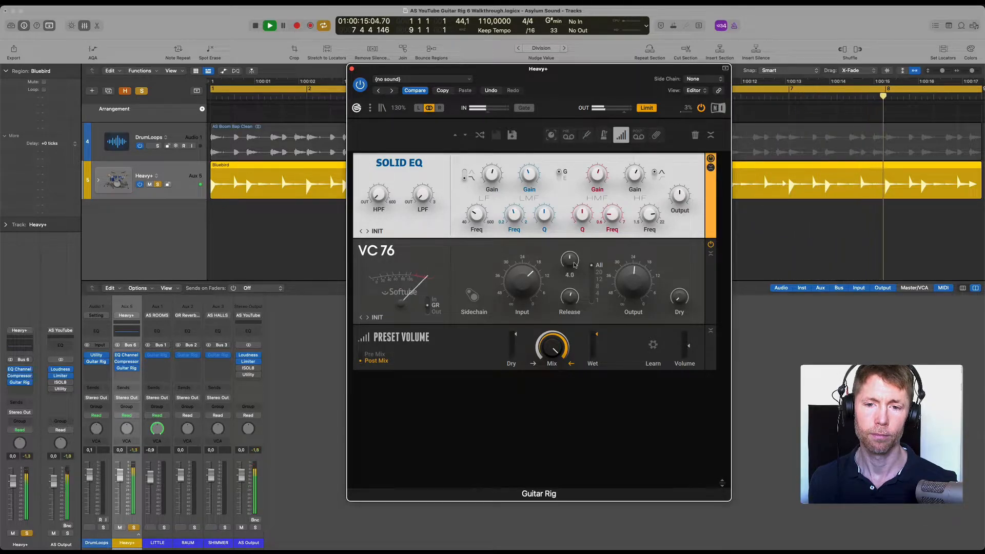
scroll(574, 265, up, 4)
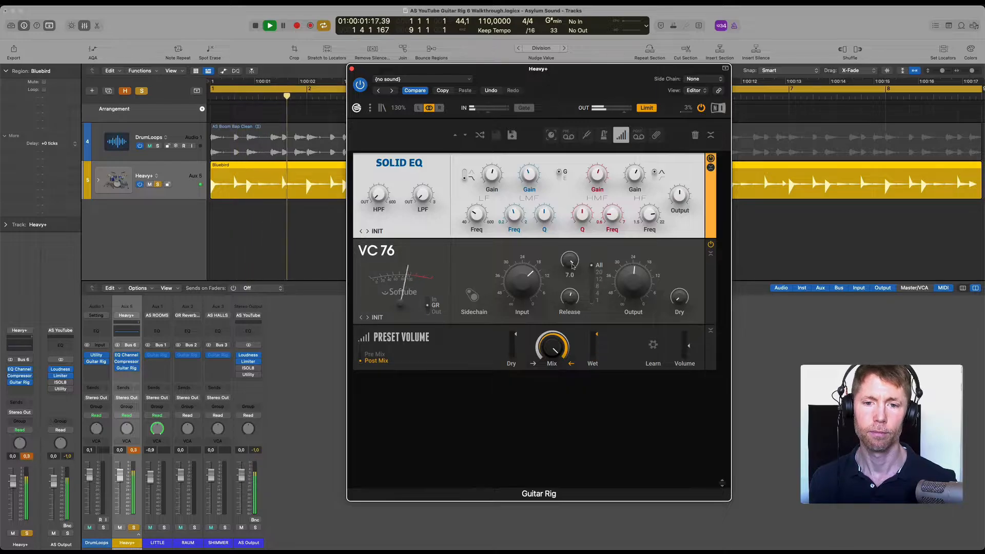
key(space)
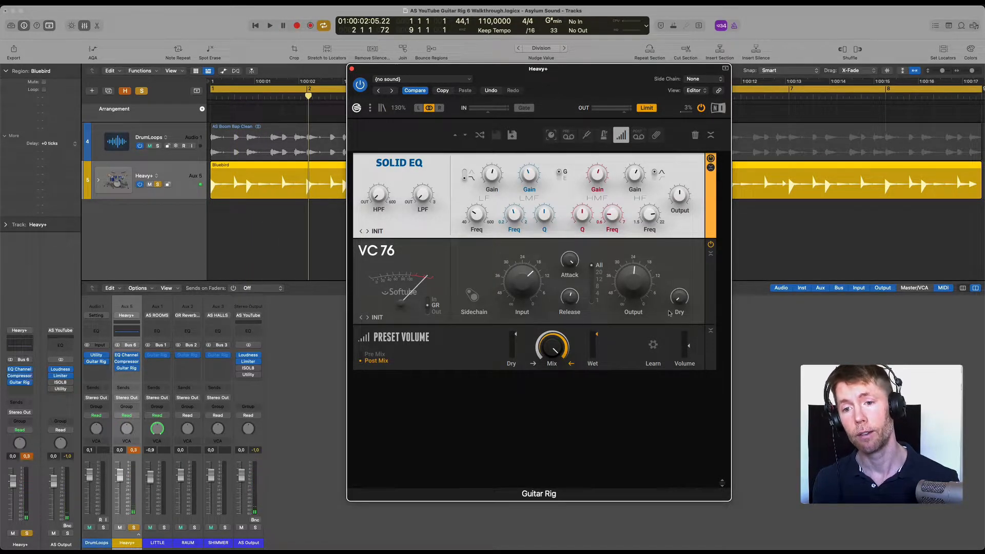
Turn up the VC 76's dry amount while the drums play, and stop playback
mouse_move(683, 301)
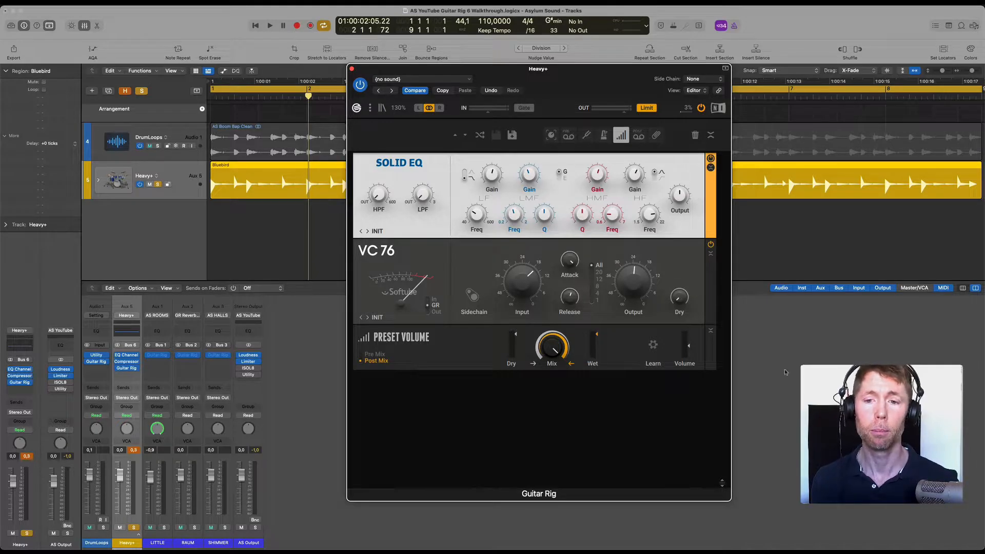
key(space)
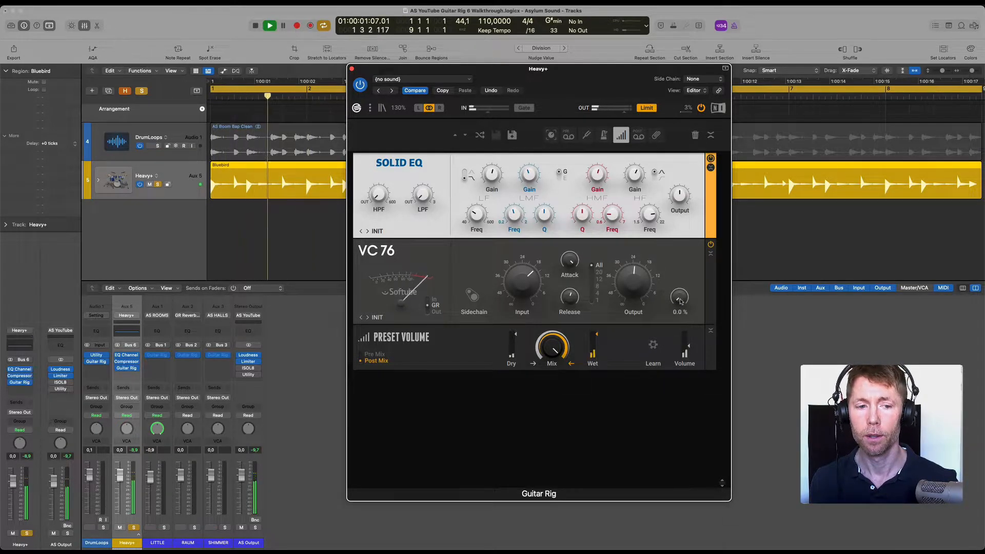
mouse_move(680, 301)
mouse_down()
mouse_move(680, 279)
mouse_move(680, 300)
mouse_up()
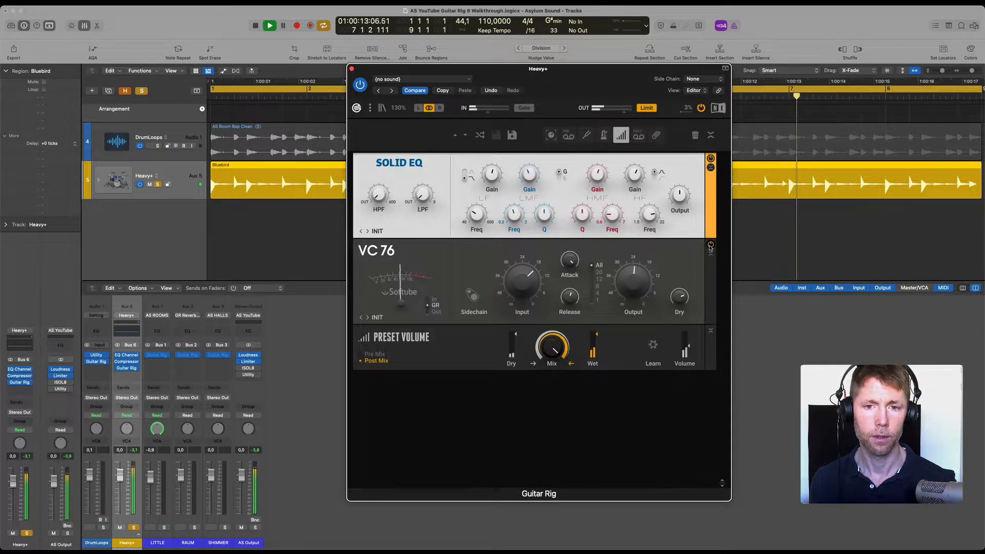
key(space)
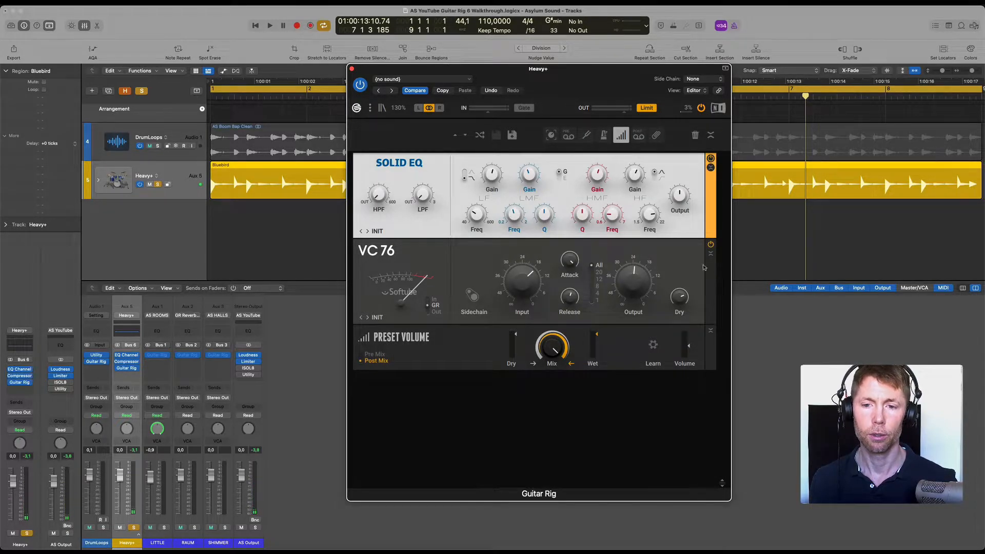
Find the Volume module among the Dynamics components, insert it directly below VC 76, and hide the browser
click(384, 109)
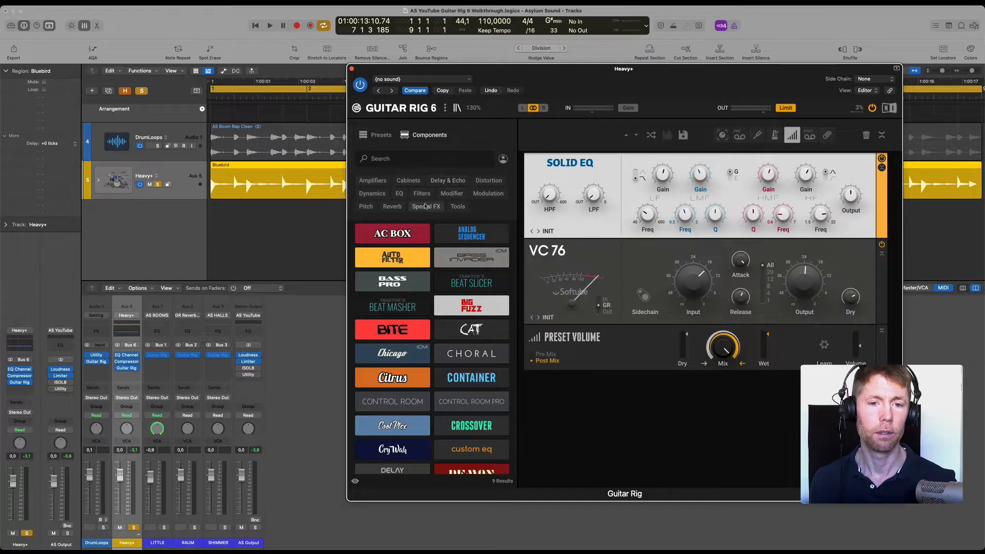
click(458, 206)
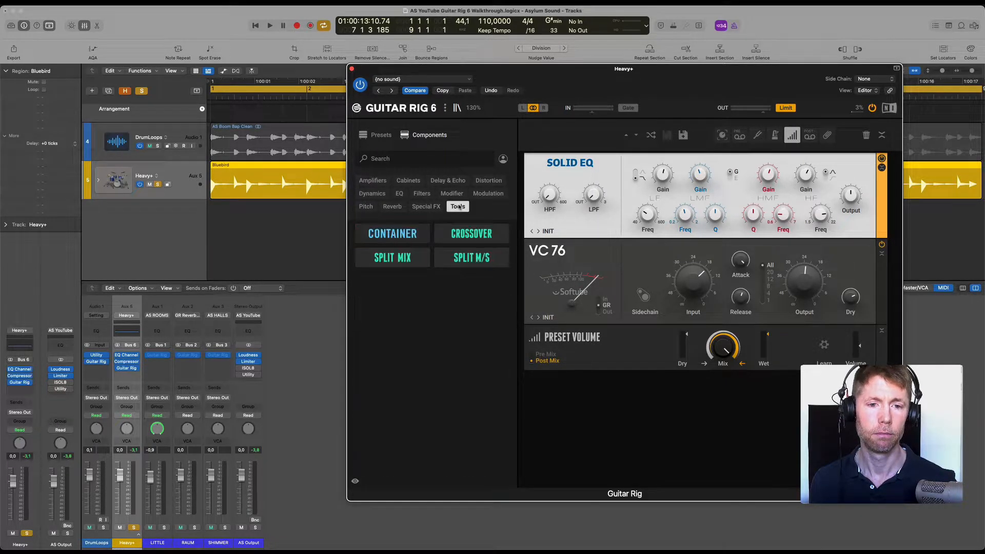
click(372, 193)
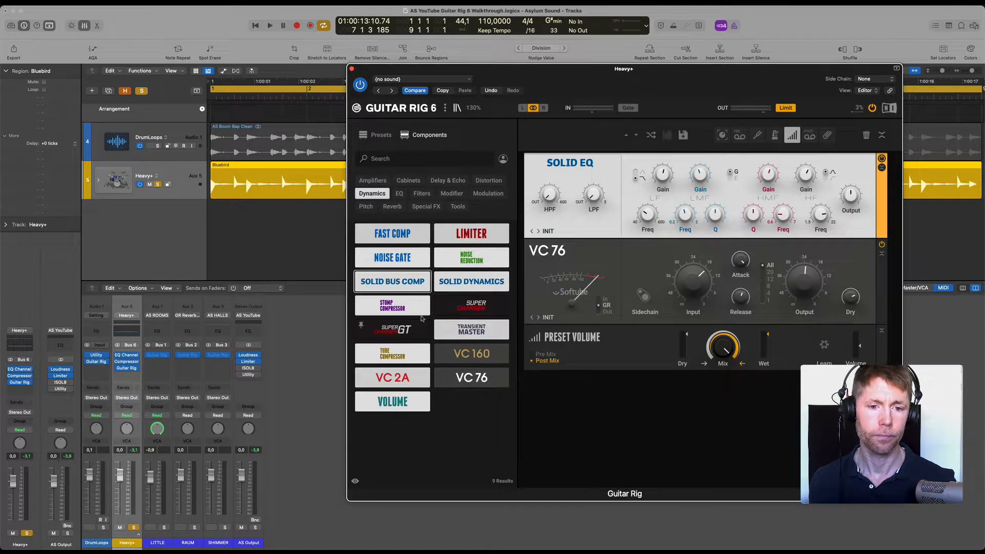
drag(393, 414, 489, 176)
click(458, 108)
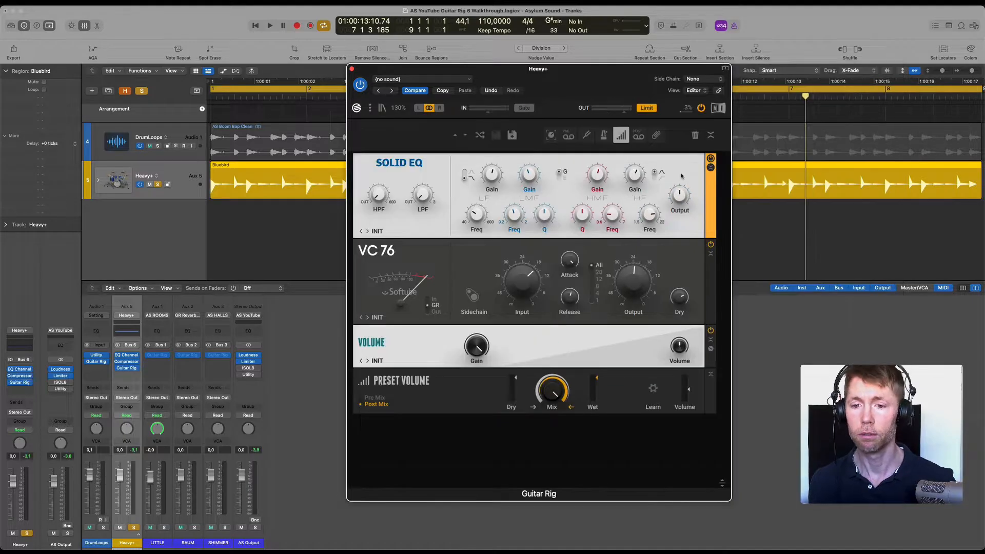
Turn down the Volume module's gain during playback and compare the drums with the whole plug-in bypassed
key(space)
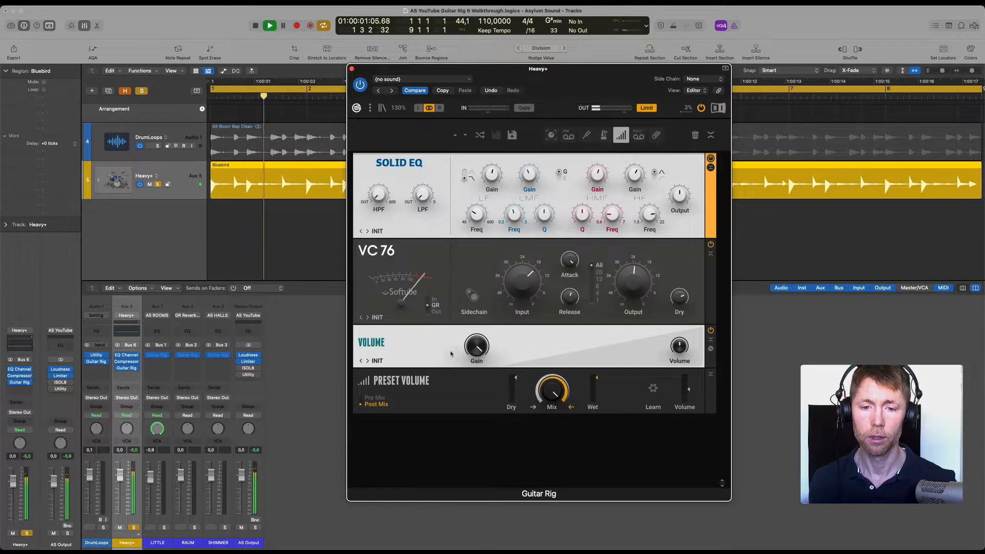
drag(480, 342, 482, 349)
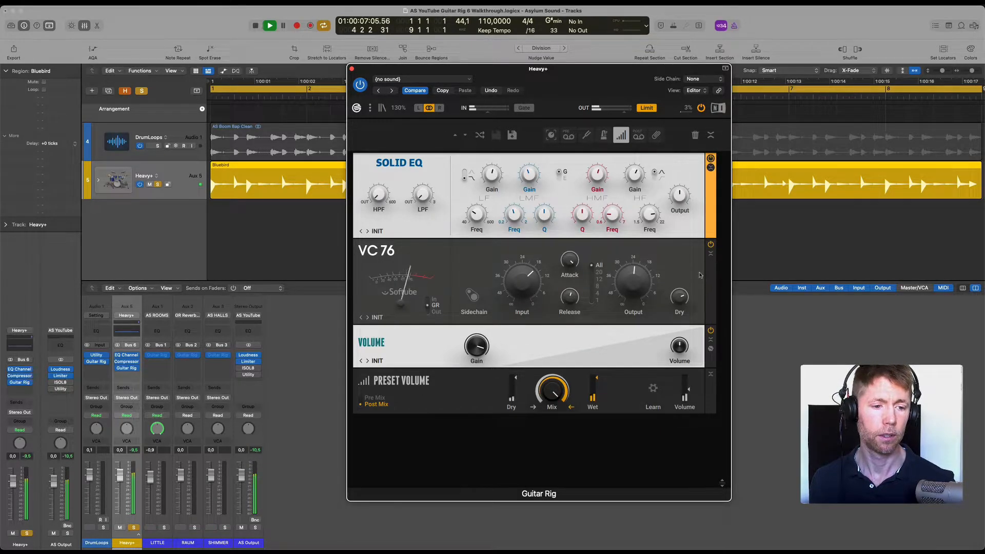
click(360, 84)
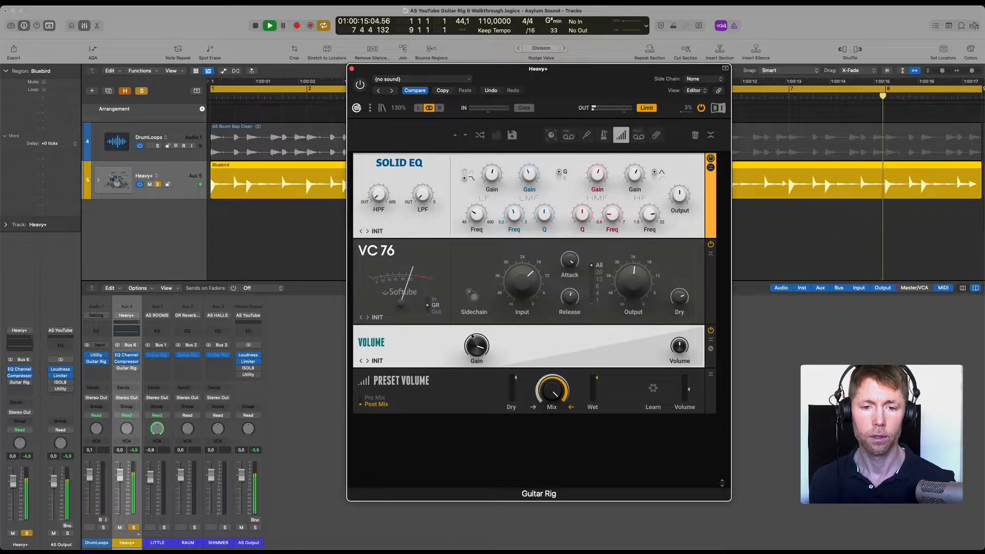
mouse_move(473, 340)
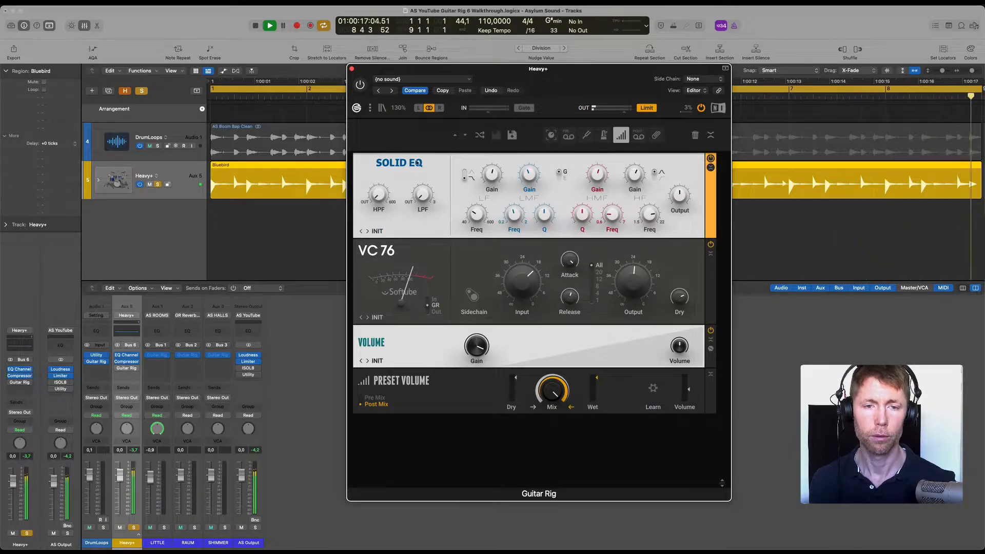
click(360, 84)
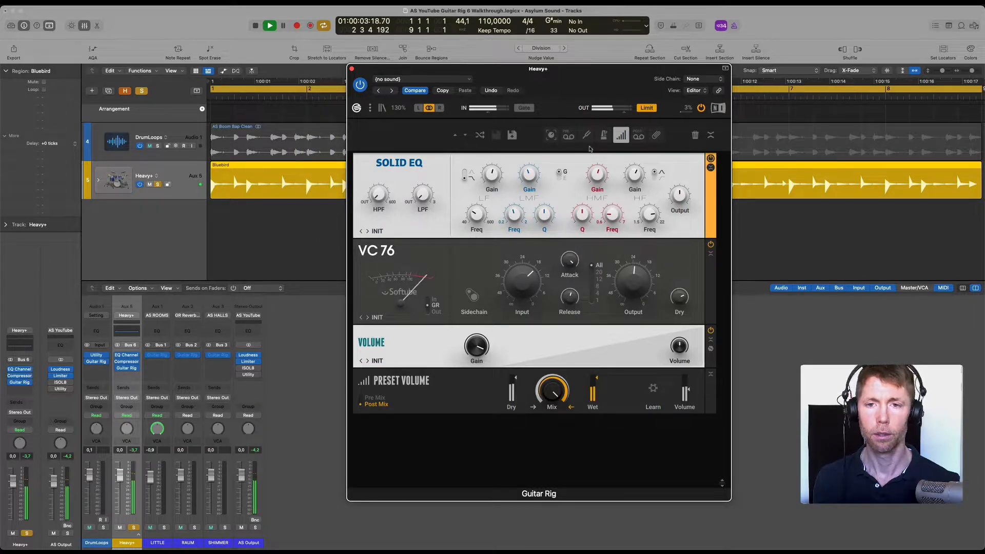
drag(599, 65, 669, 79)
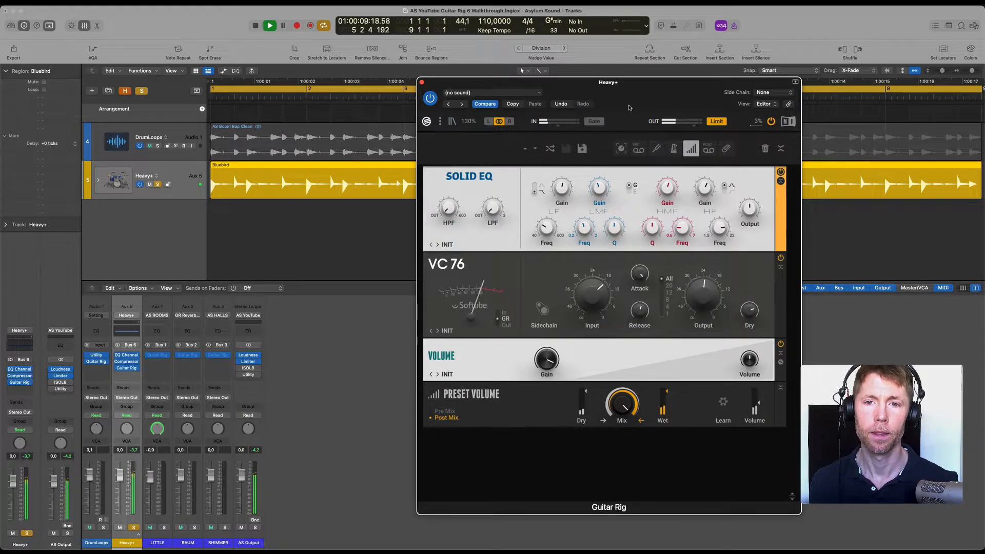
drag(630, 102, 540, 73)
key(space)
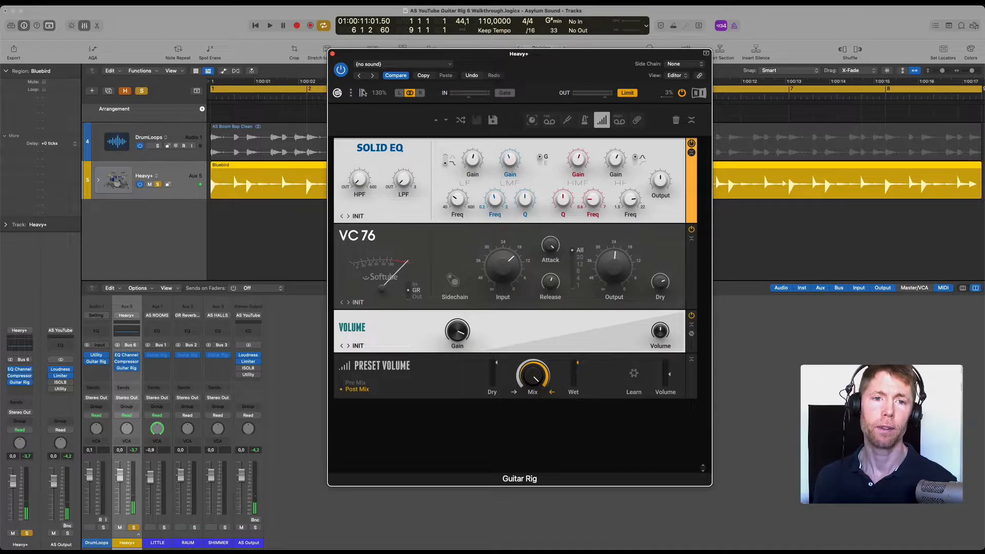
Remove Solid EQ from the rack and insert Custom EQ from the EQ components above VC 76
click(362, 92)
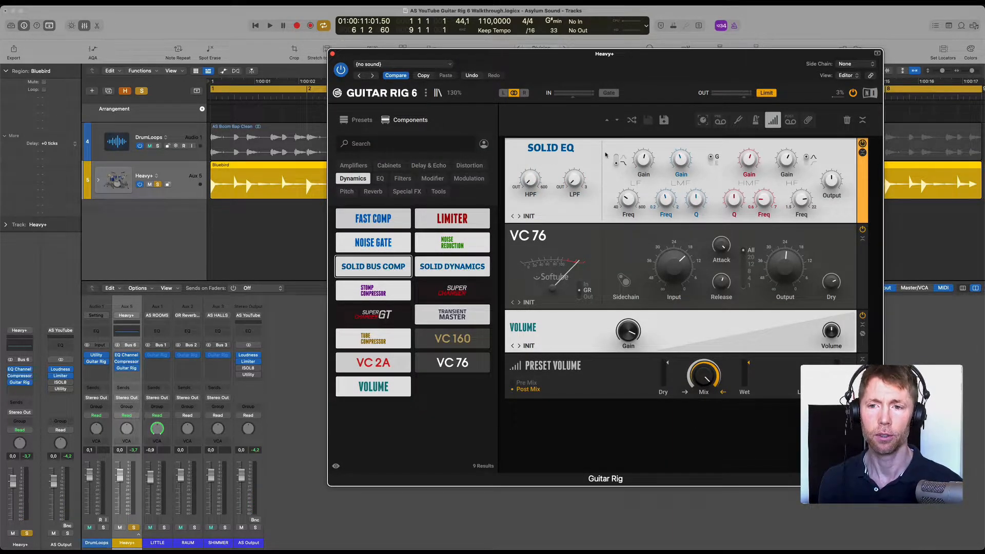
drag(601, 153, 501, 189)
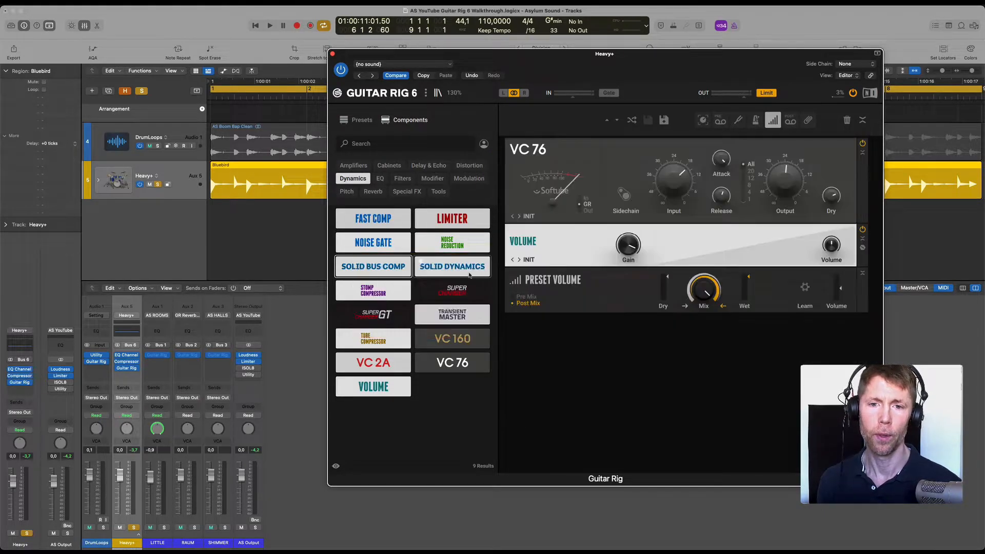
click(380, 179)
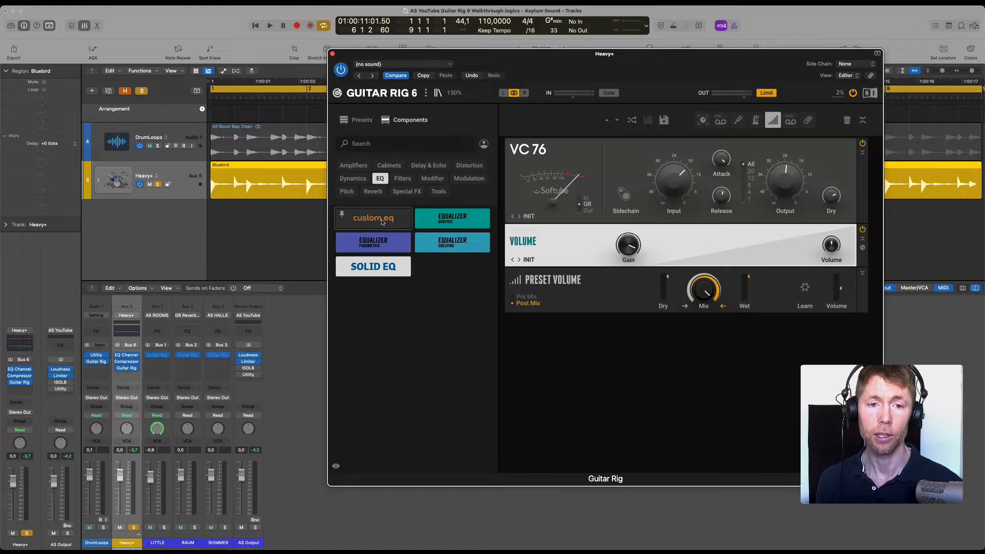
drag(382, 220, 567, 164)
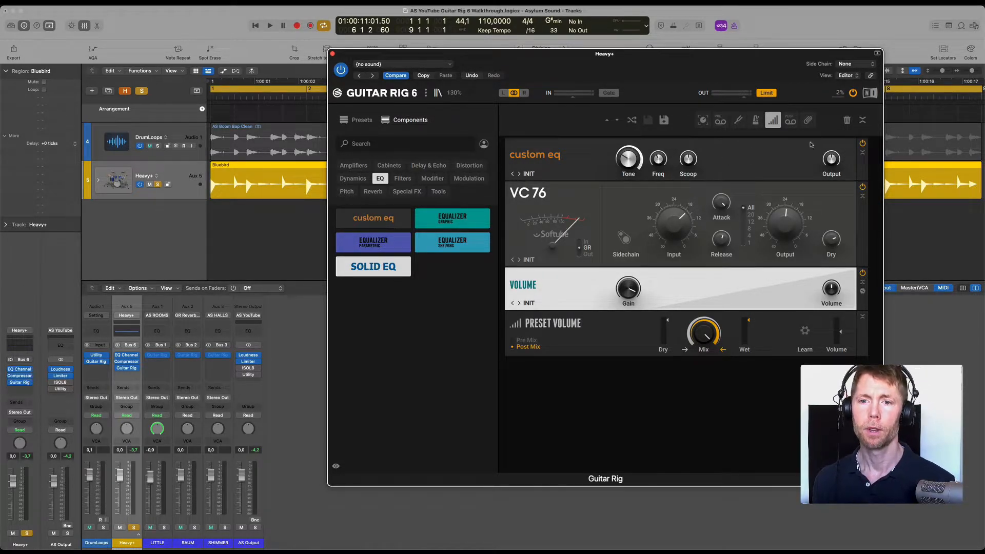
Bypass the VC 76 and audition Custom EQ tone settings such as 2.84 and 9.59 during playback
drag(665, 70, 614, 95)
key(space)
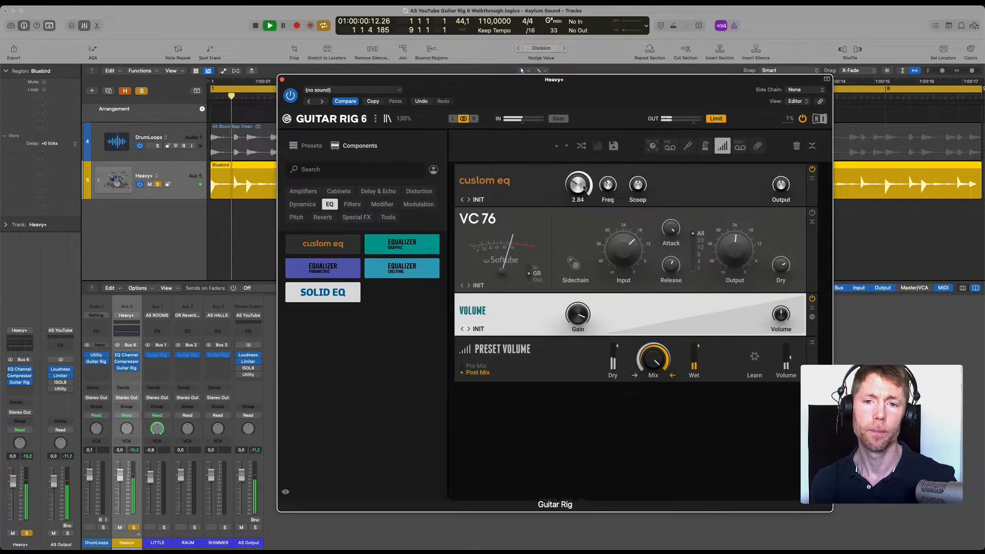
mouse_move(578, 186)
scroll(578, 186, up, 5)
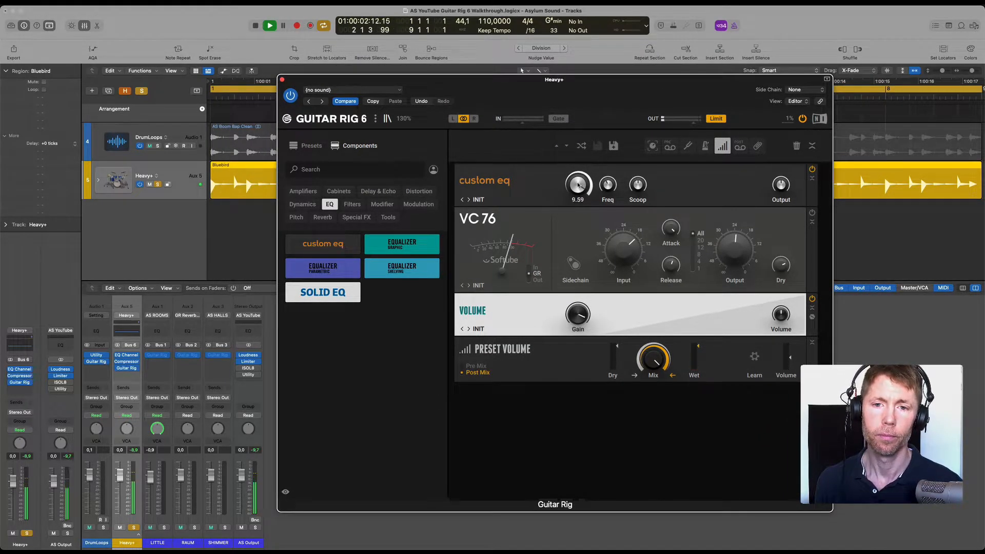
scroll(574, 186, down, 7)
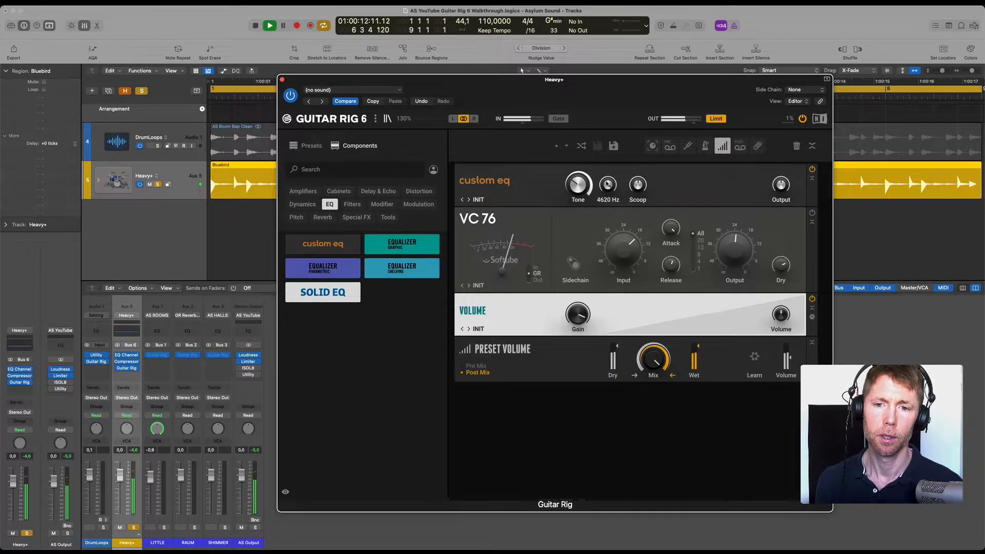
Sweep Custom EQ's frequency with the tone at 10.00, 3.40 and 2.65, and try different scoop amounts
drag(608, 184, 615, 77)
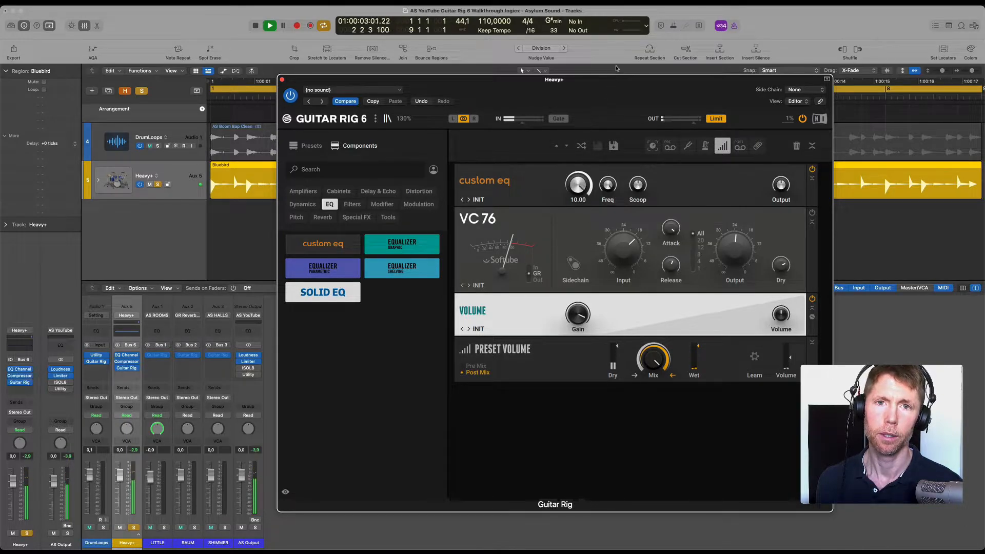
drag(614, 187, 603, 210)
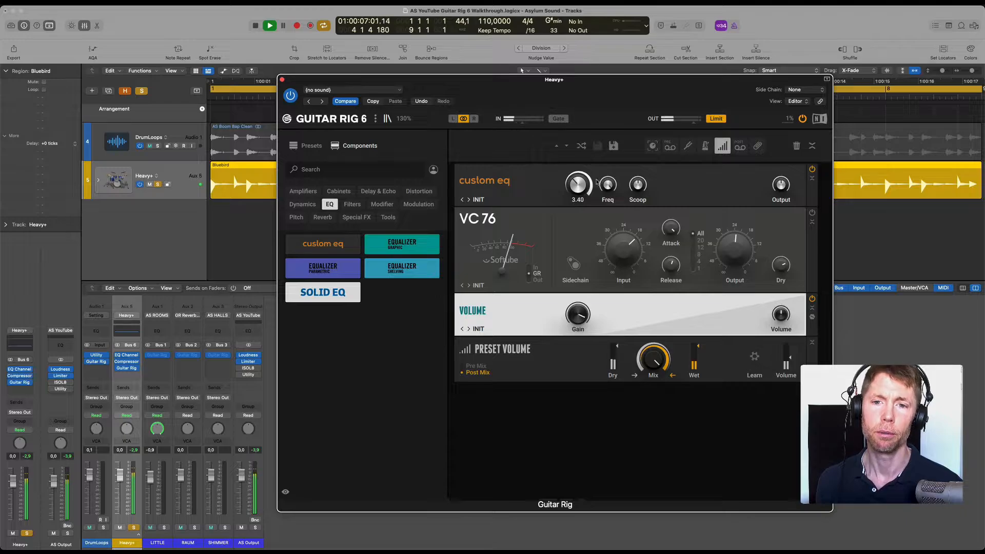
drag(606, 184, 593, 48)
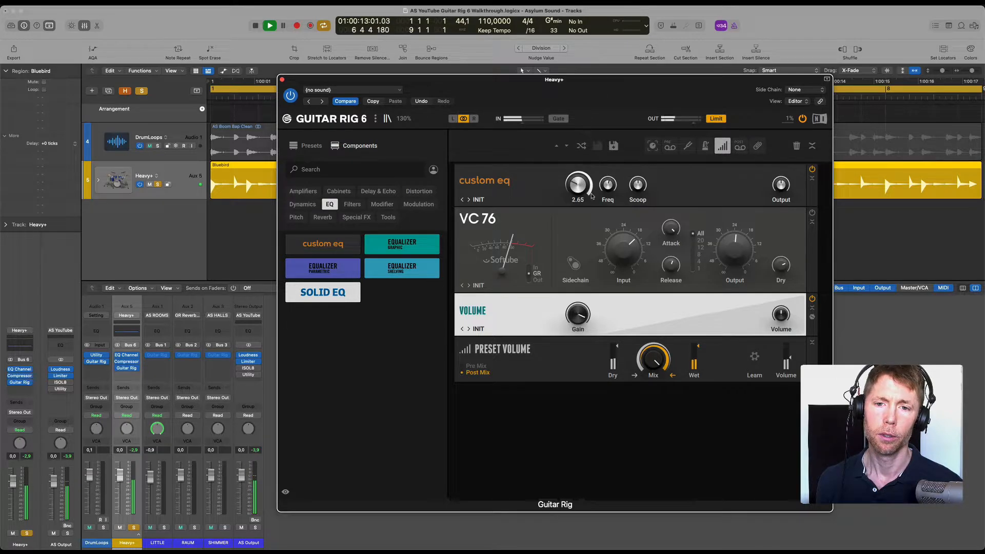
drag(638, 186, 640, 147)
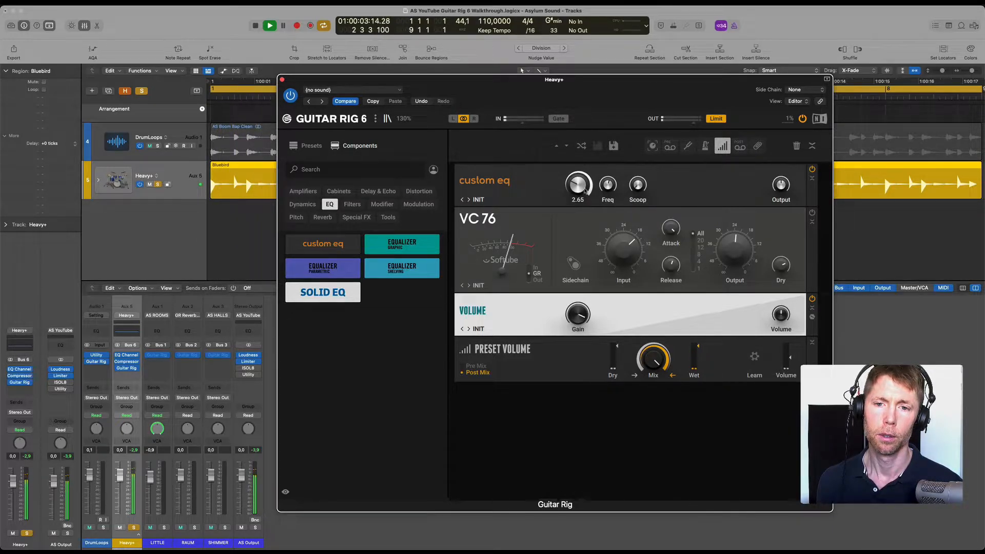
drag(597, 65, 601, 100)
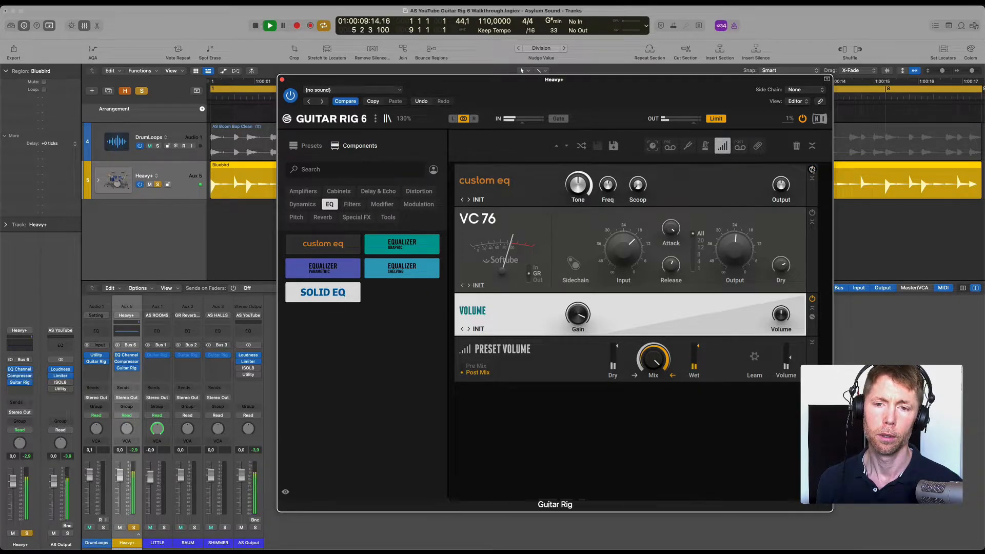
Try Custom EQ's frequency at 2093 Hz with tone values of 7.25 and 6.50, compare it with bypass, and stop playback
mouse_move(611, 184)
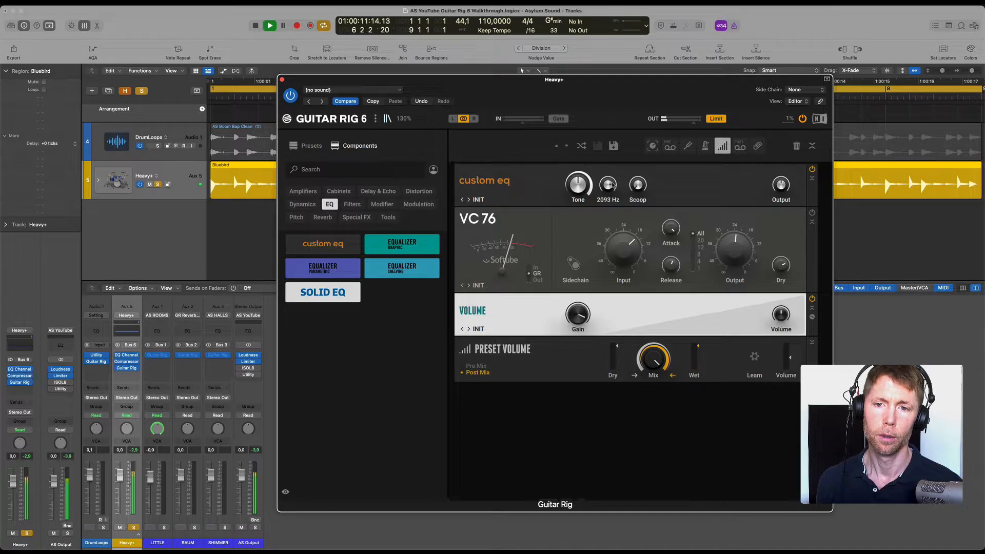
scroll(611, 185, down, 5)
scroll(579, 182, up, 3)
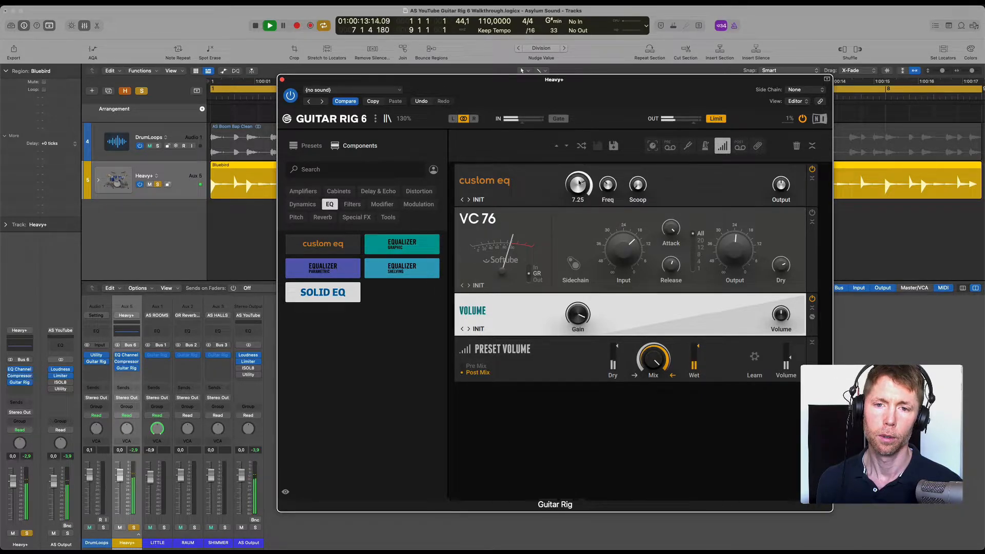
scroll(579, 182, down, 3)
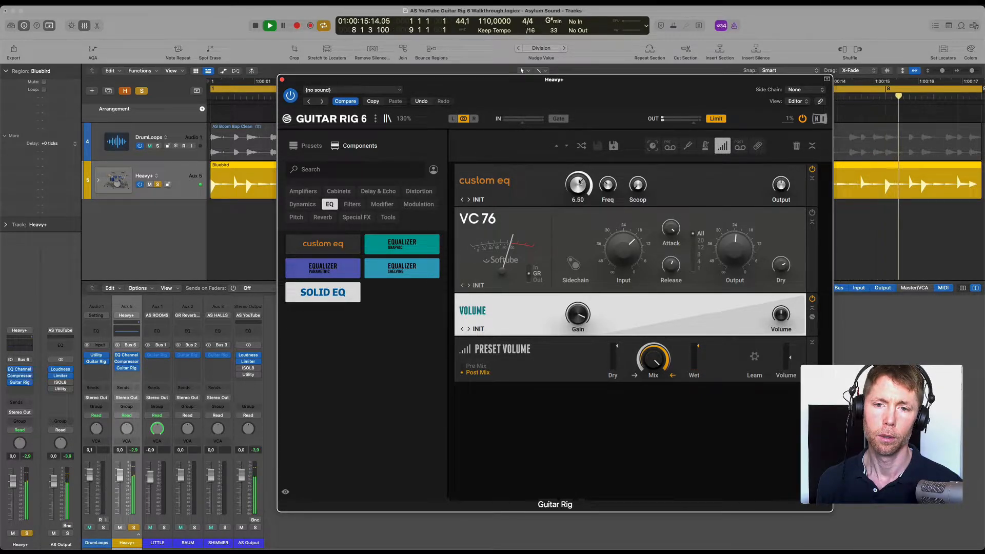
scroll(580, 182, down, 13)
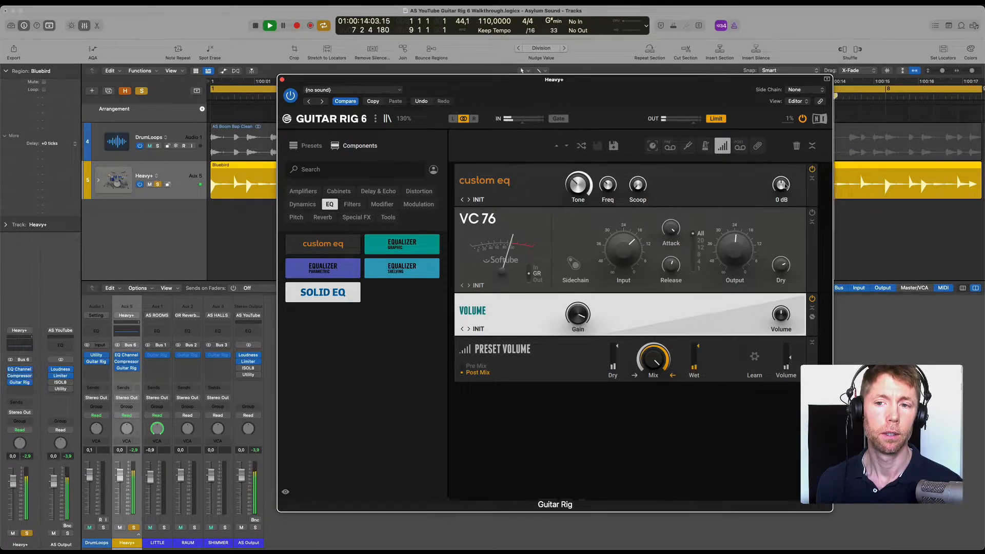
click(813, 170)
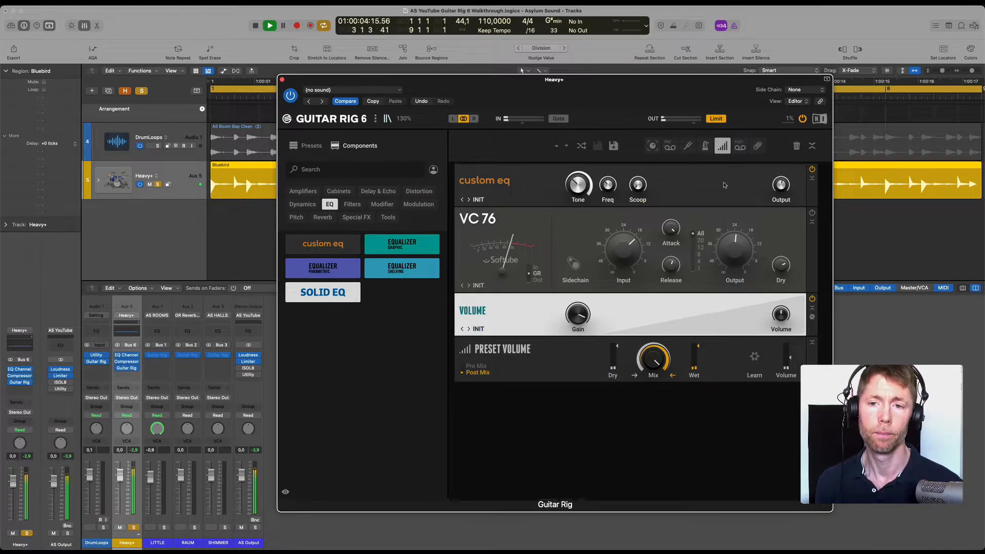
key(space)
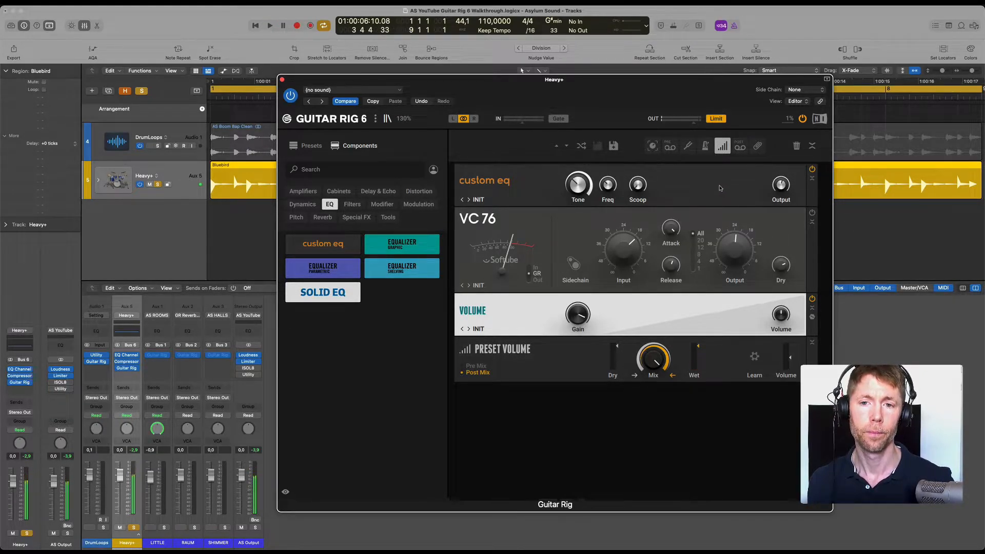
Replace Custom EQ with a fresh Solid EQ above VC 76
drag(723, 182, 267, 286)
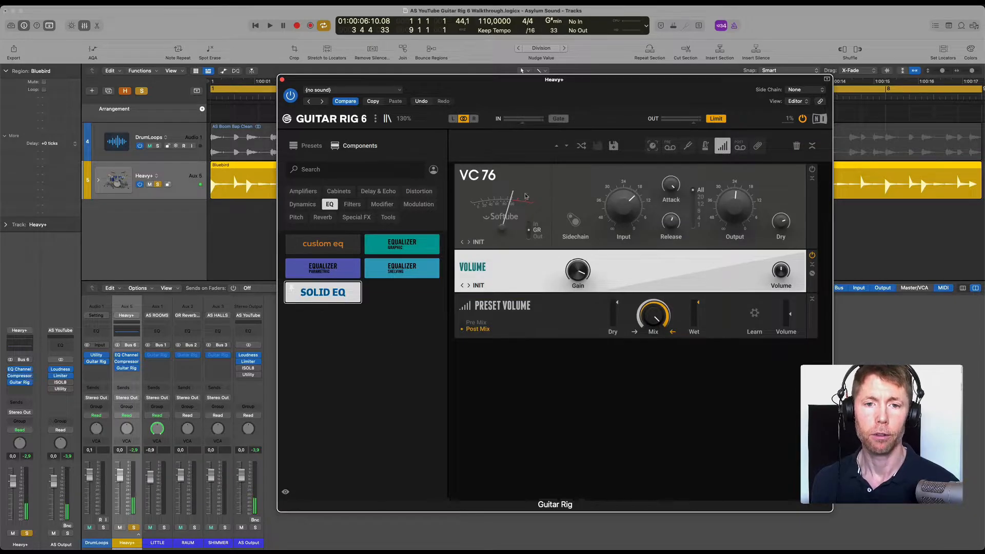
drag(434, 245, 498, 190)
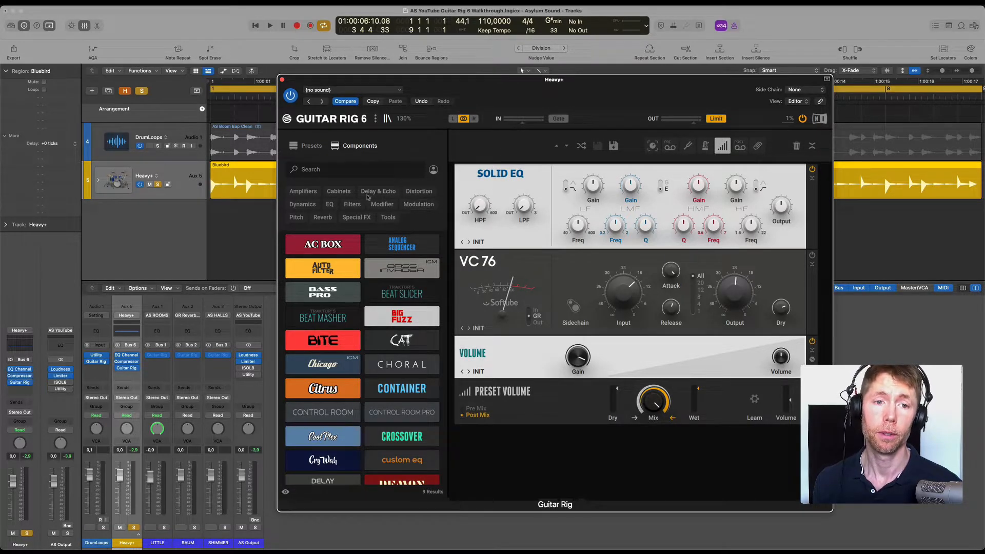
Filter the components to Dynamics and remove the VC 76 from the rack
click(302, 206)
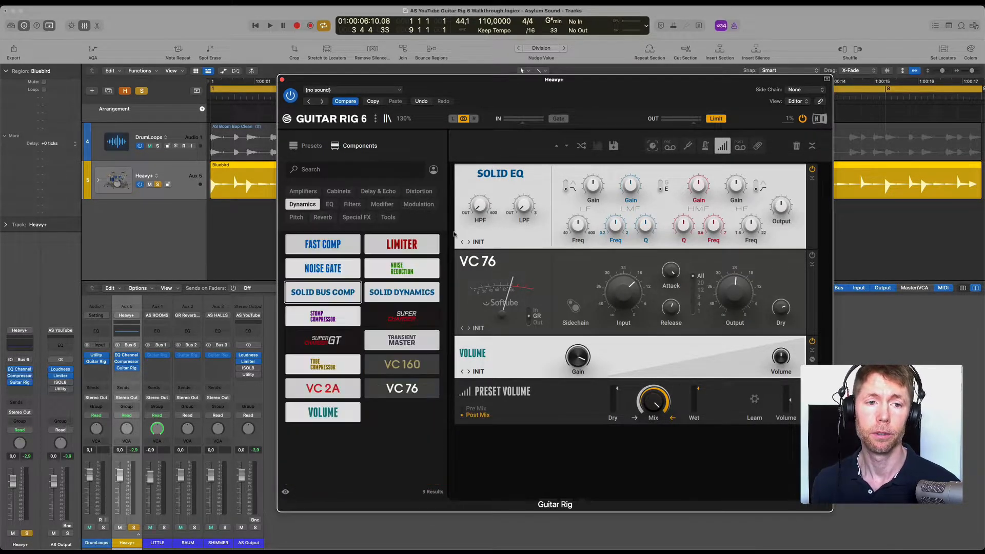
drag(702, 255, 390, 408)
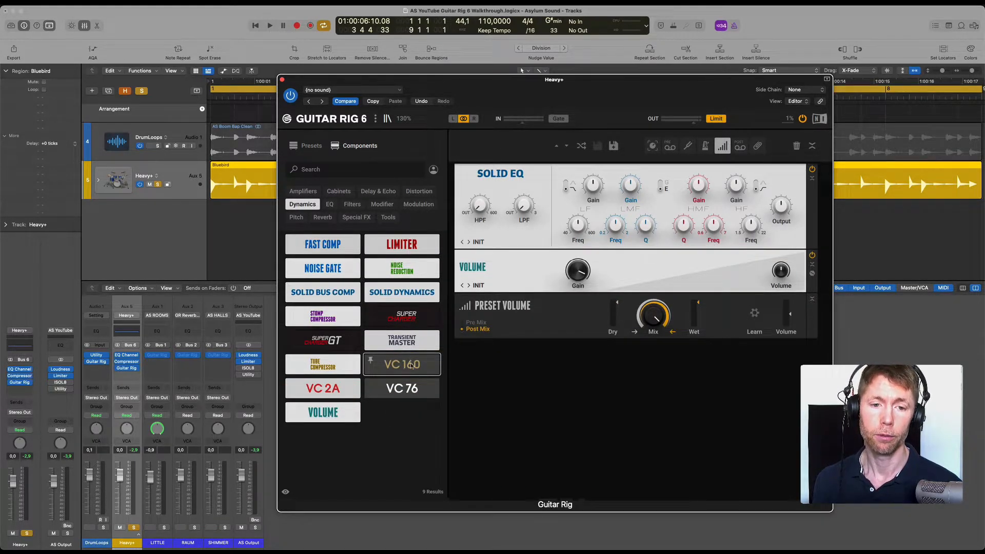
Try the VC 160 and VC 2A compressors in the rack one after the other, removing each again
drag(402, 371, 512, 257)
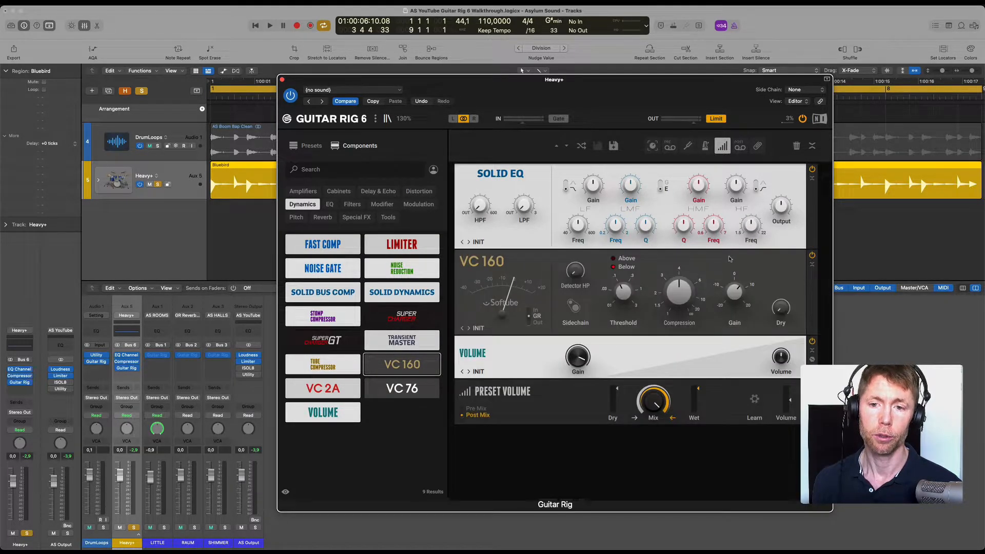
drag(607, 266, 377, 405)
drag(323, 388, 548, 292)
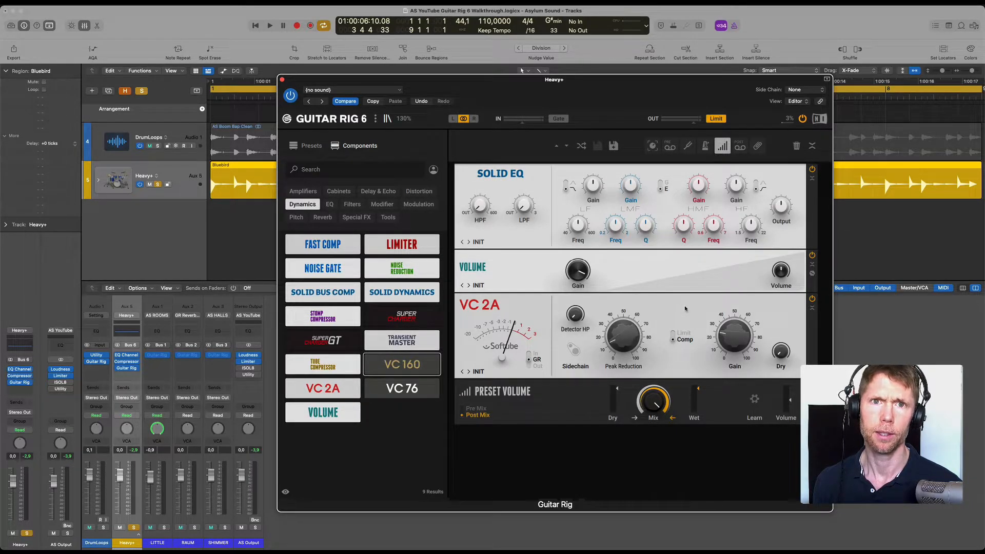
drag(698, 314, 345, 383)
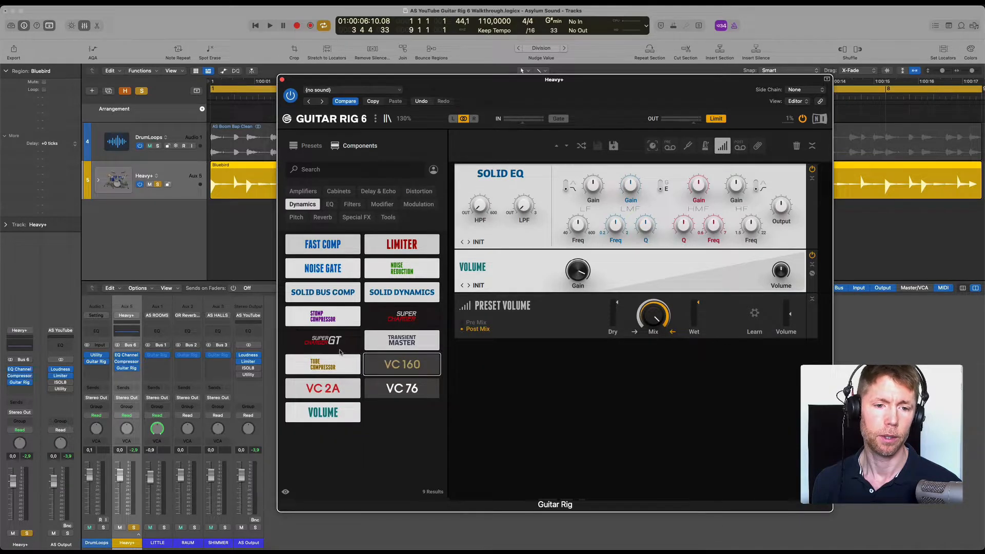
Insert Supercharger GT between Solid EQ and Volume, and hide the component browser
drag(326, 346, 542, 298)
drag(634, 275, 616, 397)
drag(761, 384, 763, 384)
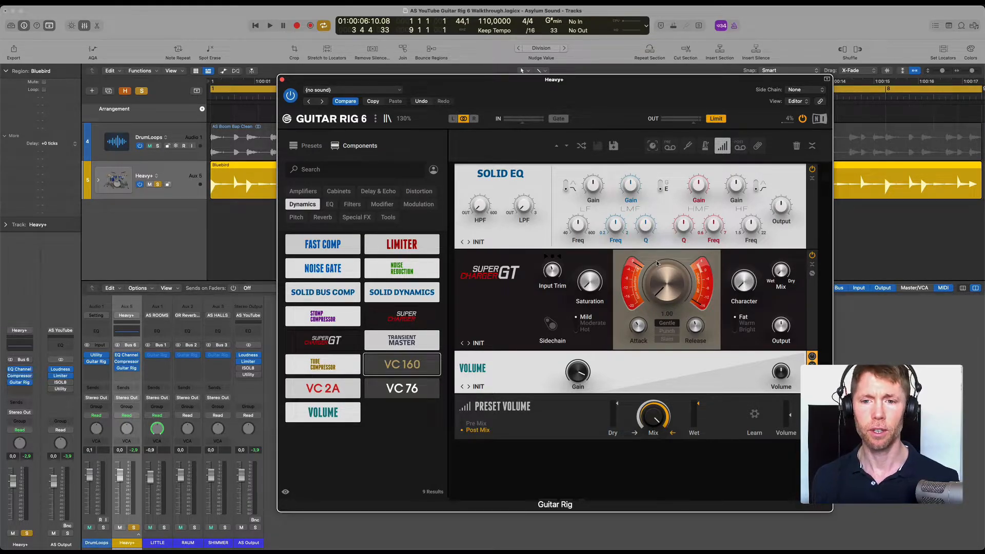
drag(688, 91, 674, 58)
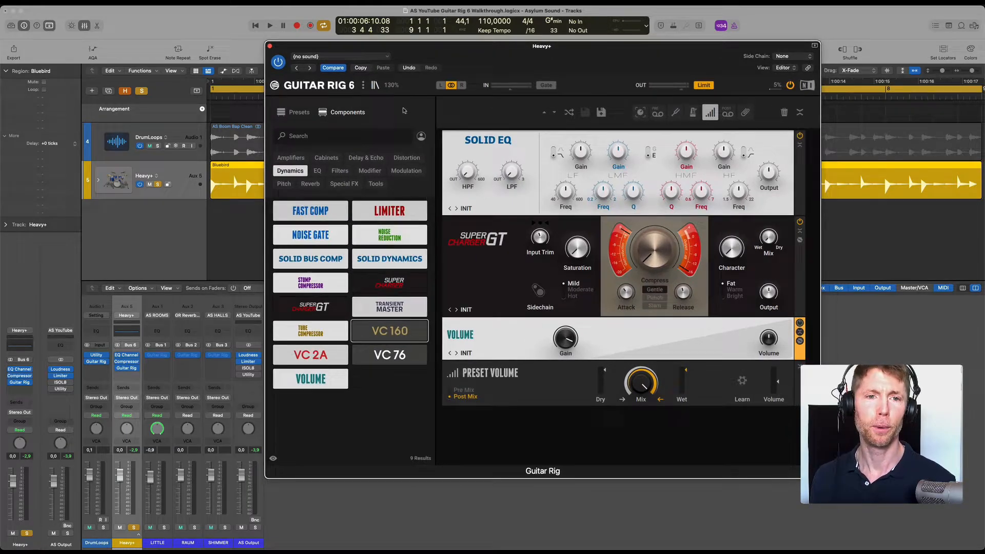
click(376, 86)
drag(526, 51, 631, 64)
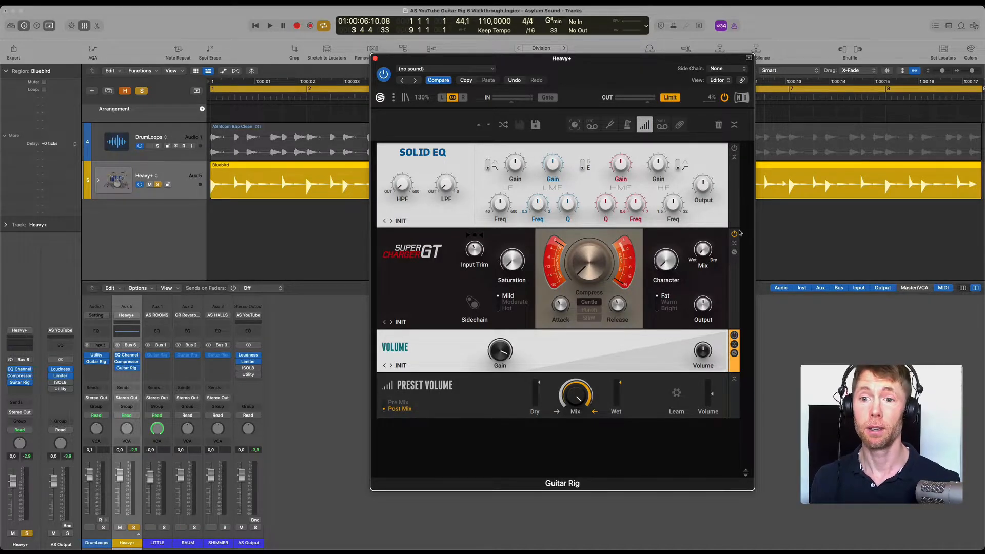
Expand Supercharger GT's advanced settings and set Detector HP to 300Hz
click(734, 252)
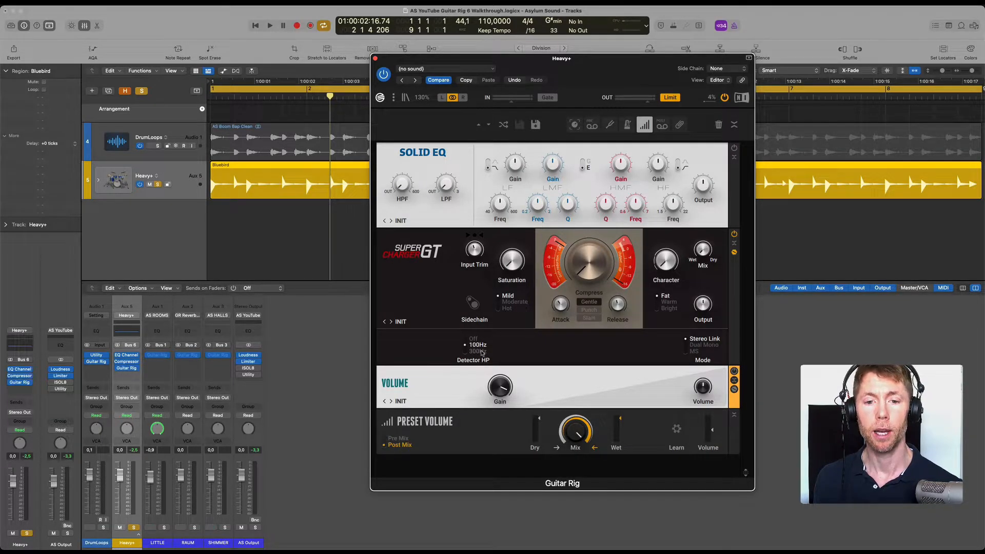
click(481, 352)
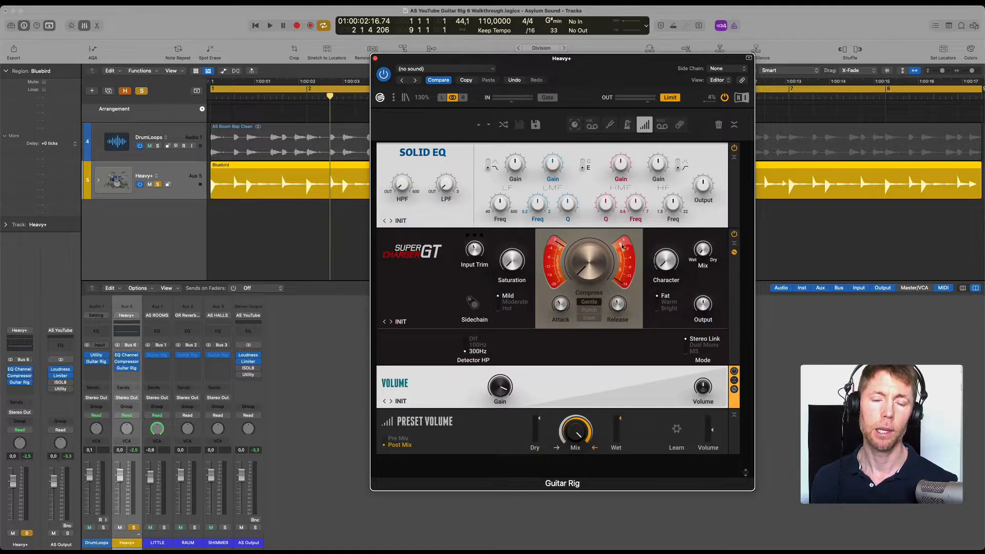
Start playback, boost Solid EQ's LF gain at a lowered LF frequency, and raise the high-pass filter past 48 Hz
key(space)
mouse_move(516, 174)
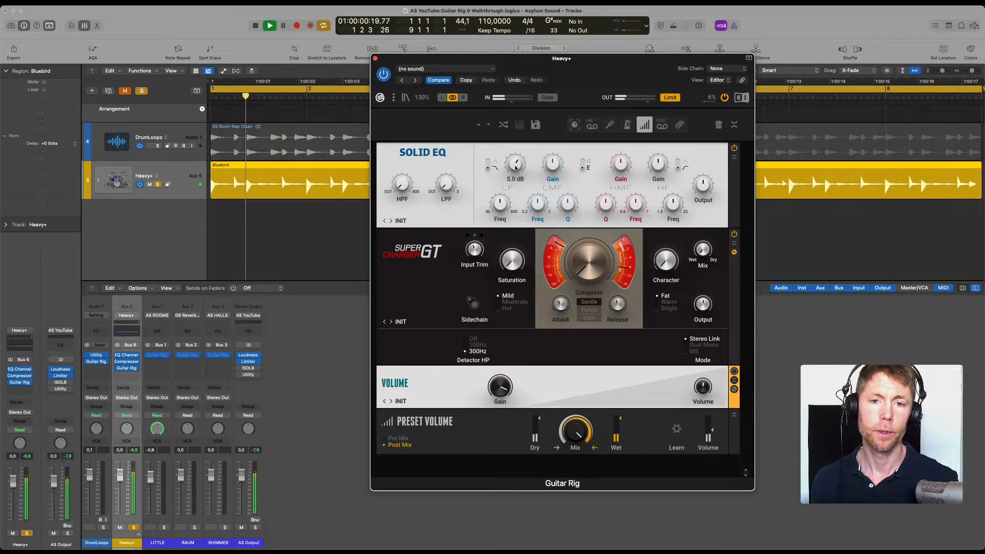
drag(500, 204, 503, 258)
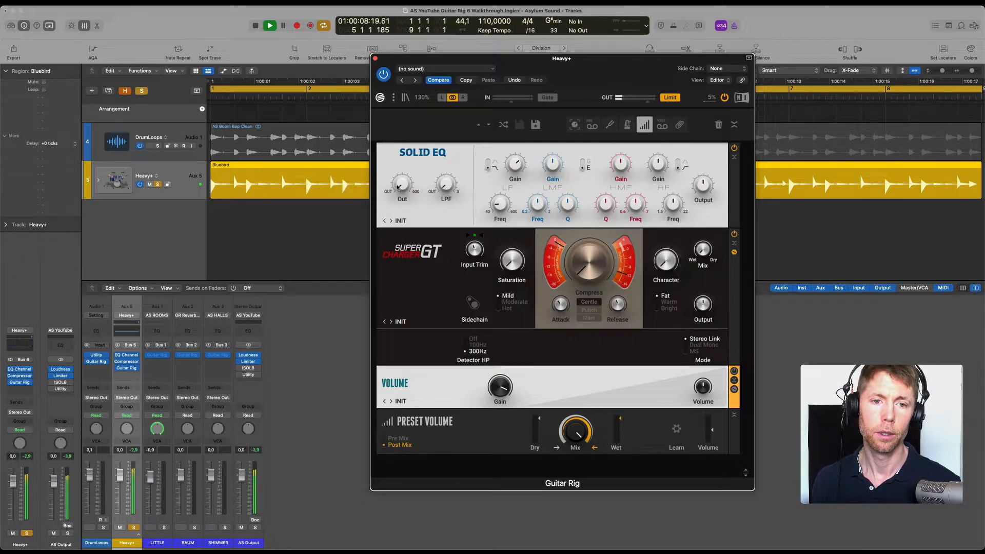
drag(399, 188, 400, 174)
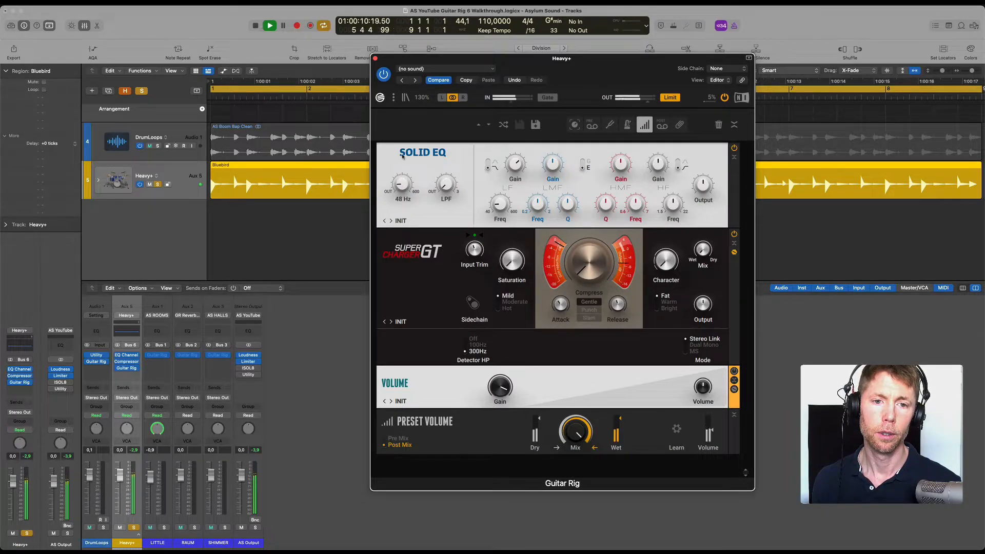
drag(402, 154, 409, 138)
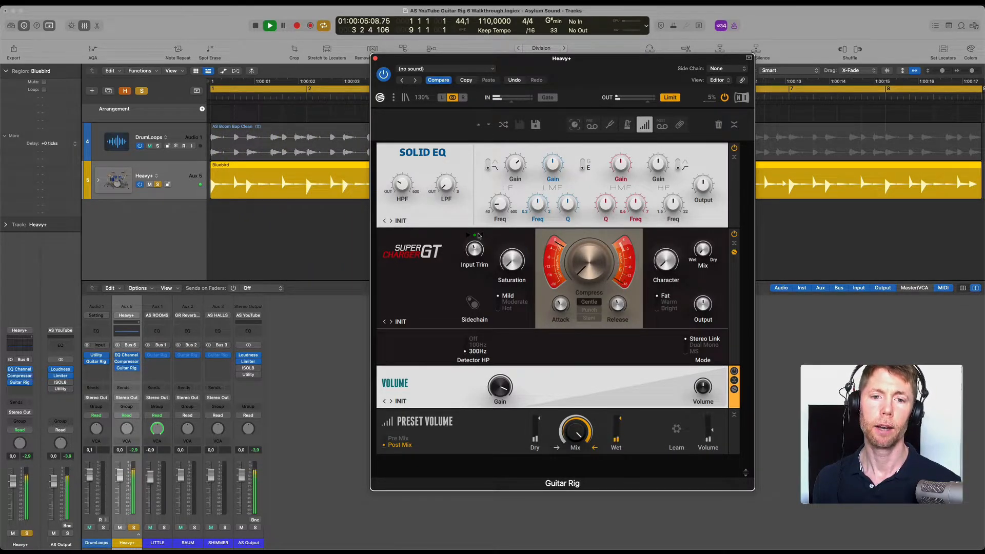
Adjust Supercharger GT's Input Trim during playback, trying -7.0 dB and -15.0 dB, until the middle level light is green
mouse_move(477, 250)
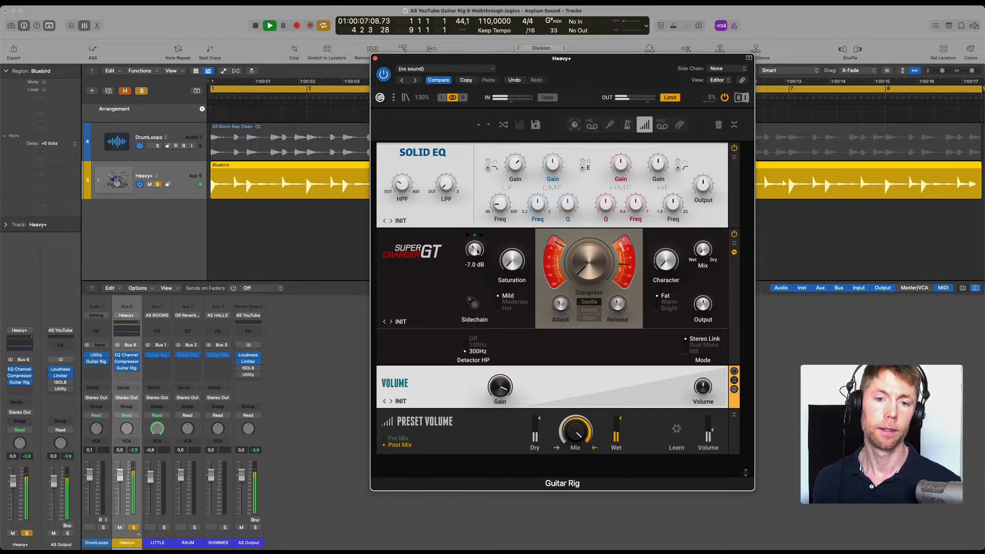
scroll(477, 250, down, 5)
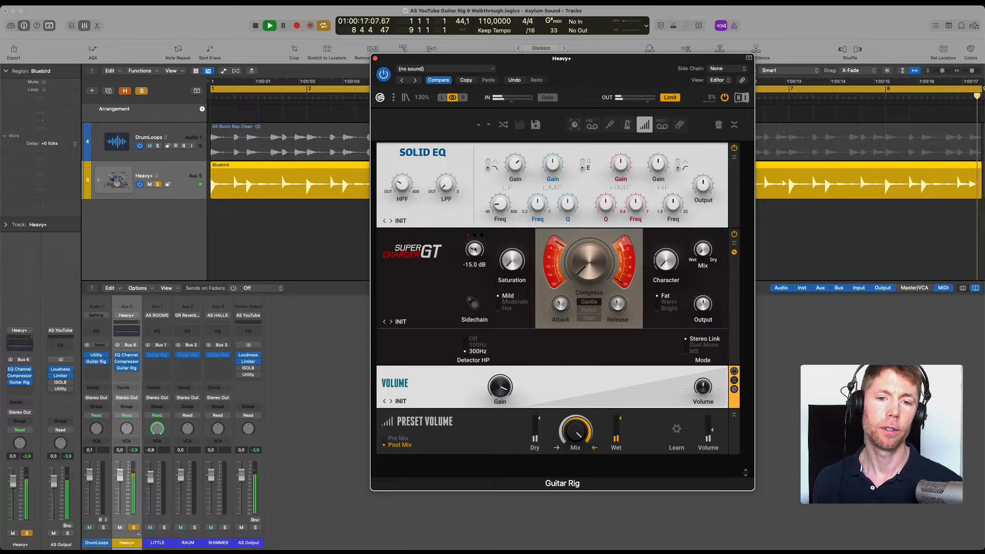
drag(475, 252, 475, 251)
scroll(475, 251, up, 8)
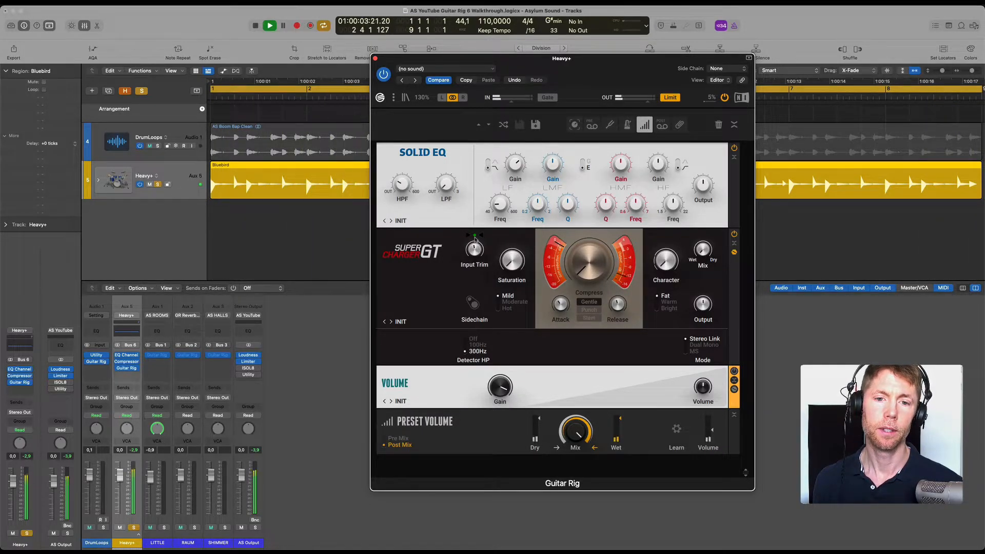
scroll(477, 248, up, 4)
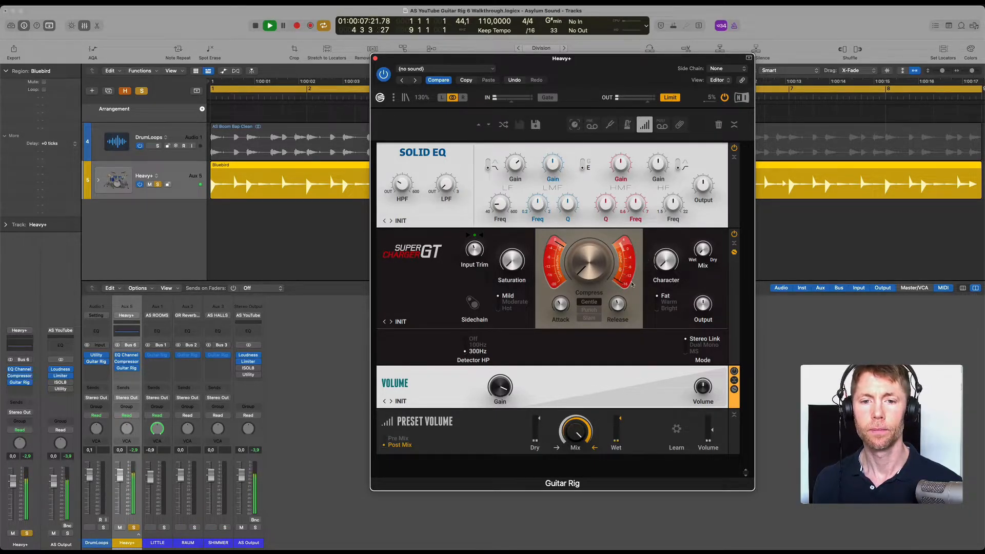
Compare Supercharger GT's Gentle, Punch and Slam modes at minimum compression, returning to Gentle
mouse_move(596, 270)
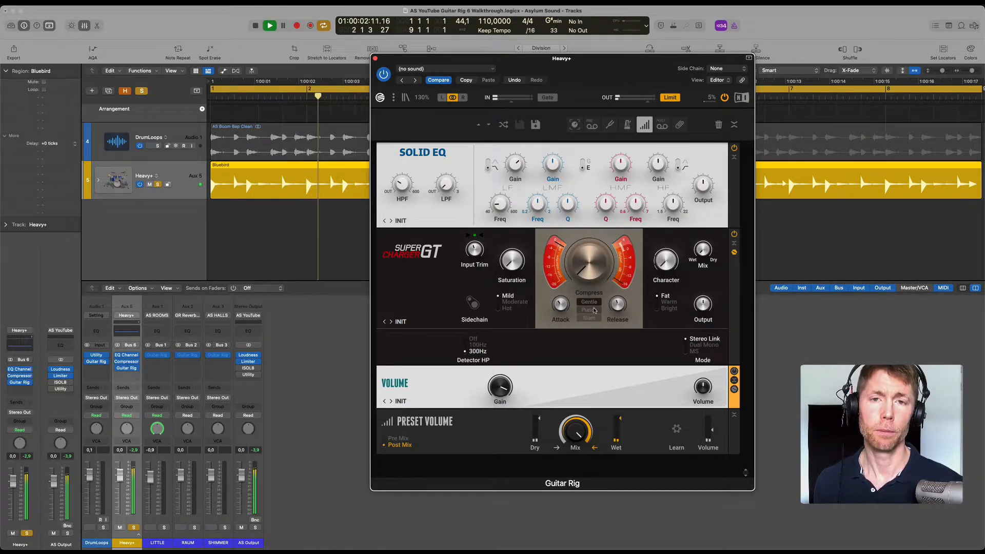
click(593, 311)
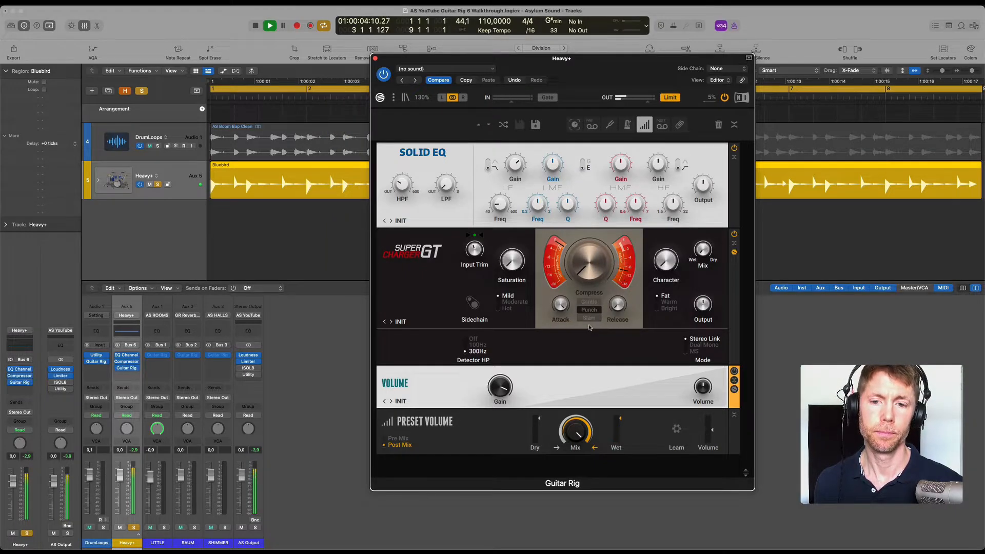
click(590, 318)
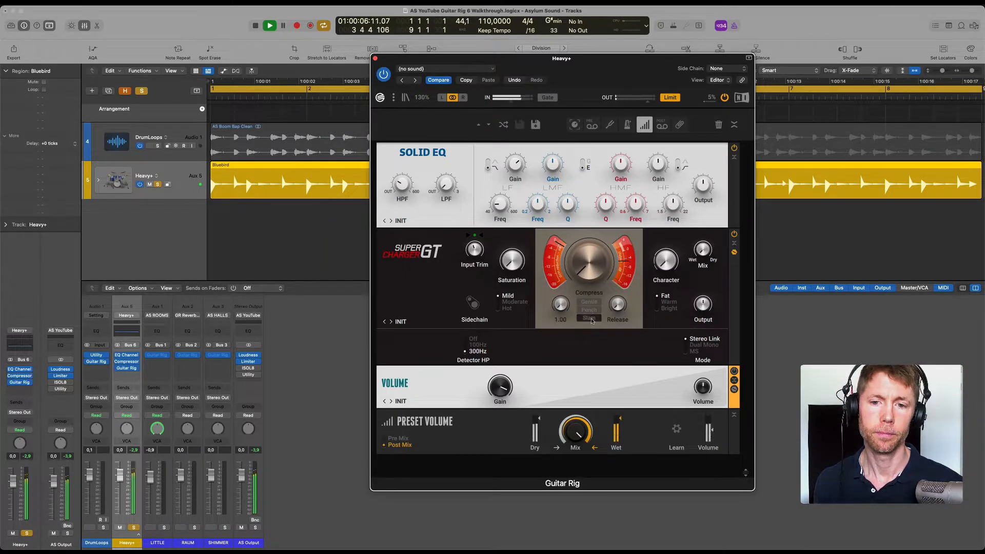
click(592, 313)
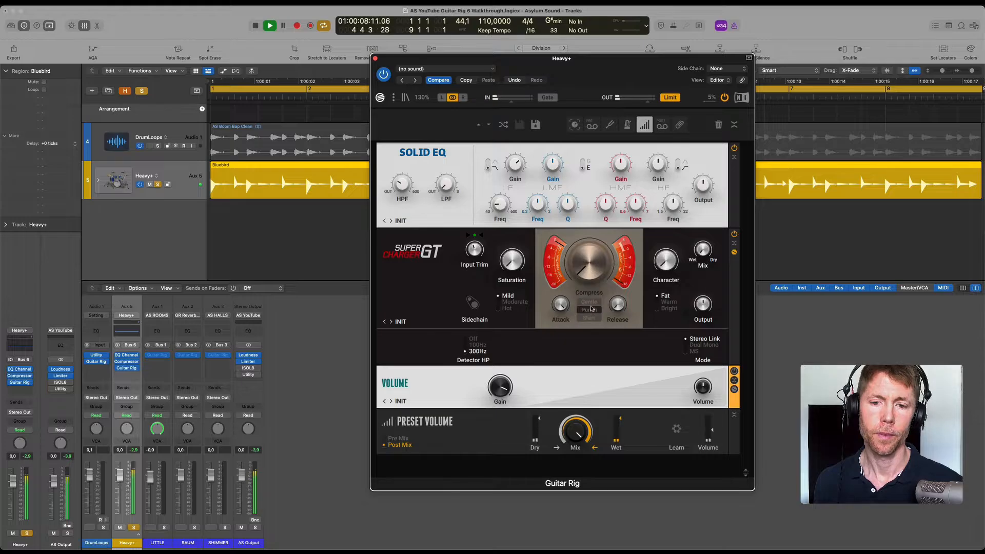
click(591, 303)
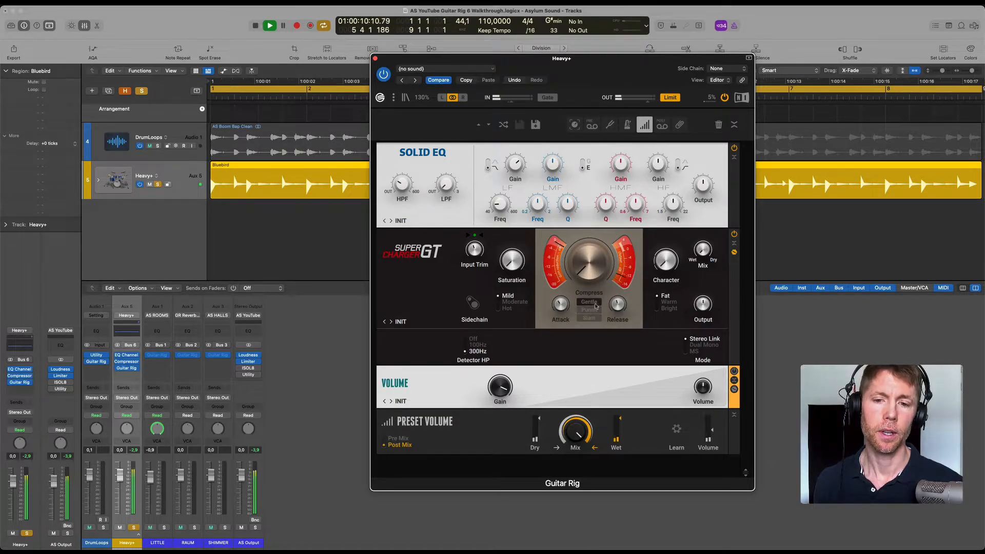
click(596, 311)
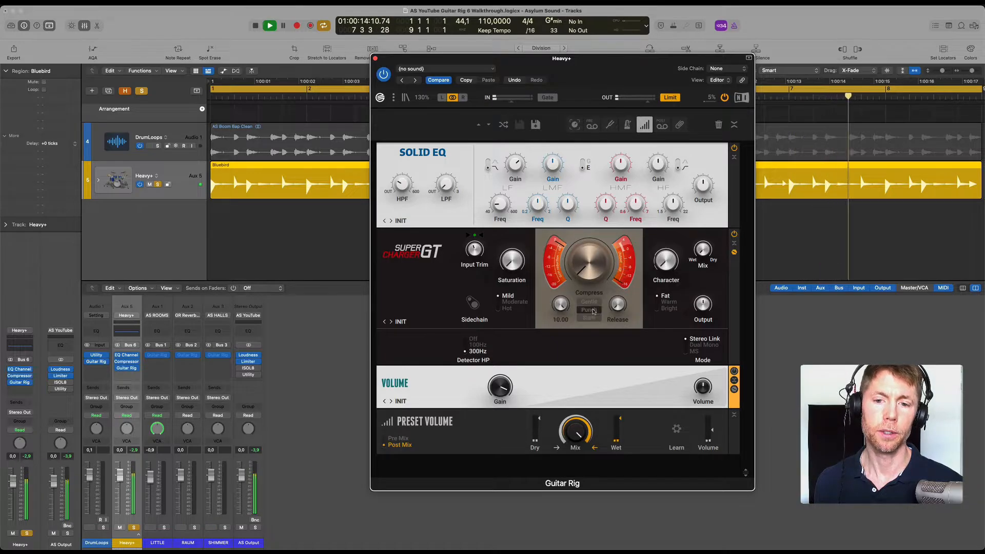
click(589, 301)
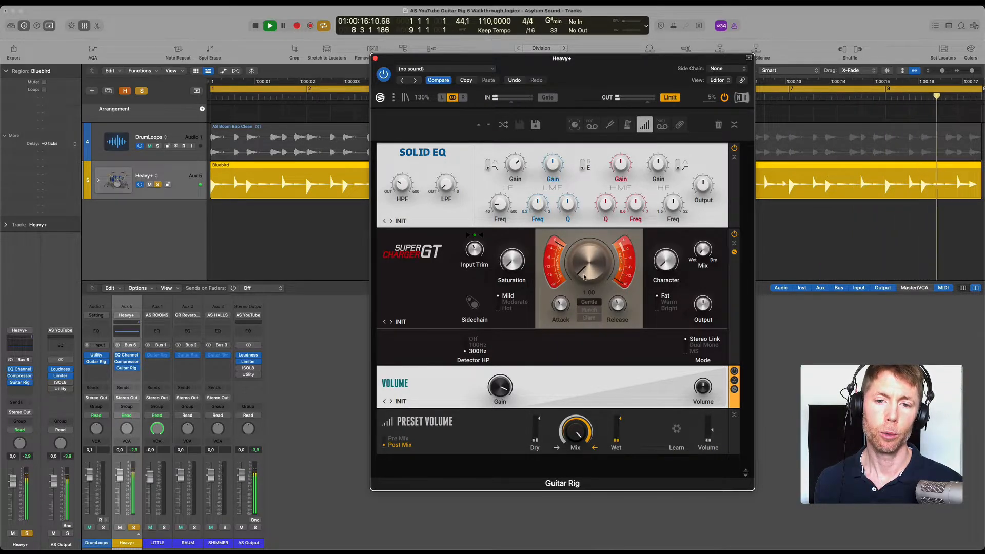
Set Supercharger GT's Compress to 5.00, compare the Gentle, Punch and Slam modes, and settle on Punch
drag(584, 277, 589, 277)
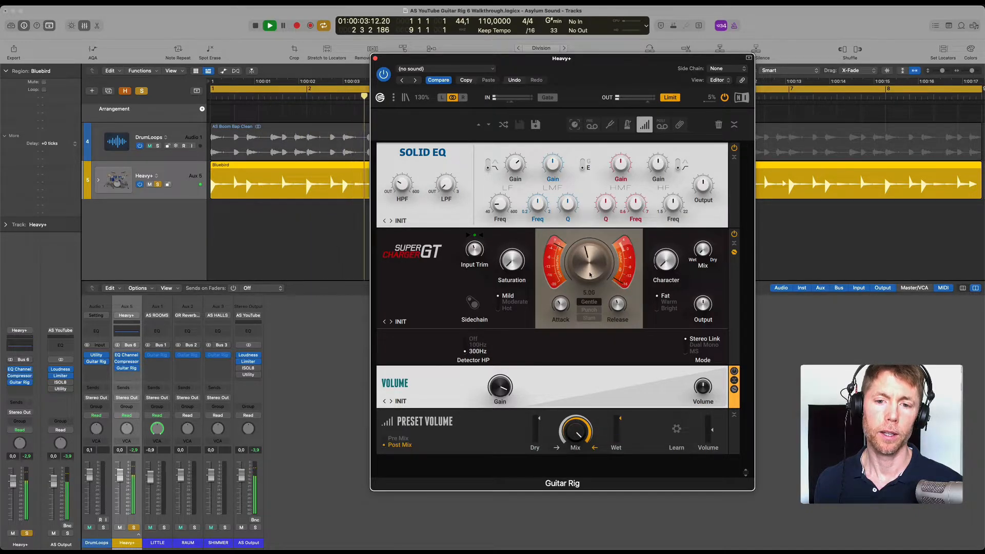
click(591, 310)
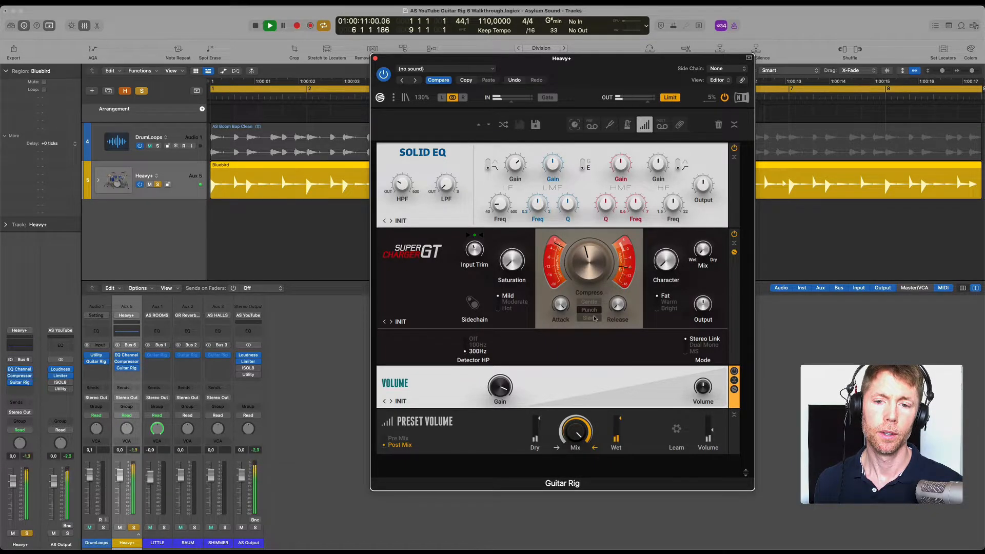
click(593, 318)
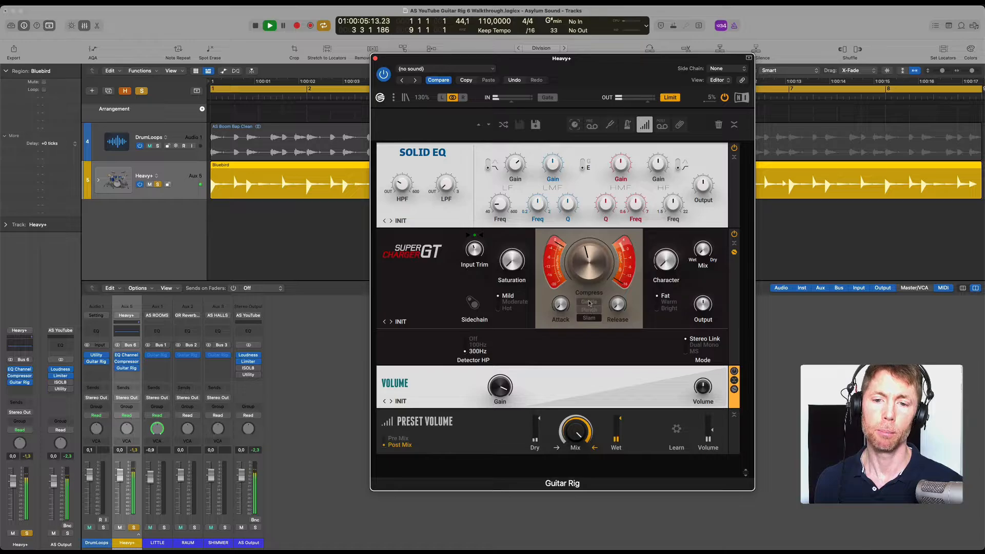
click(589, 310)
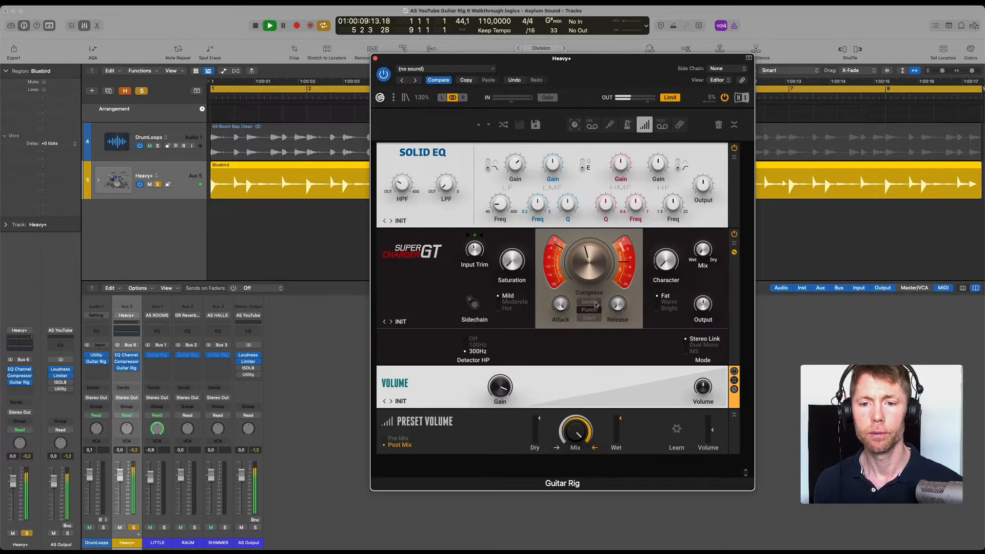
click(591, 303)
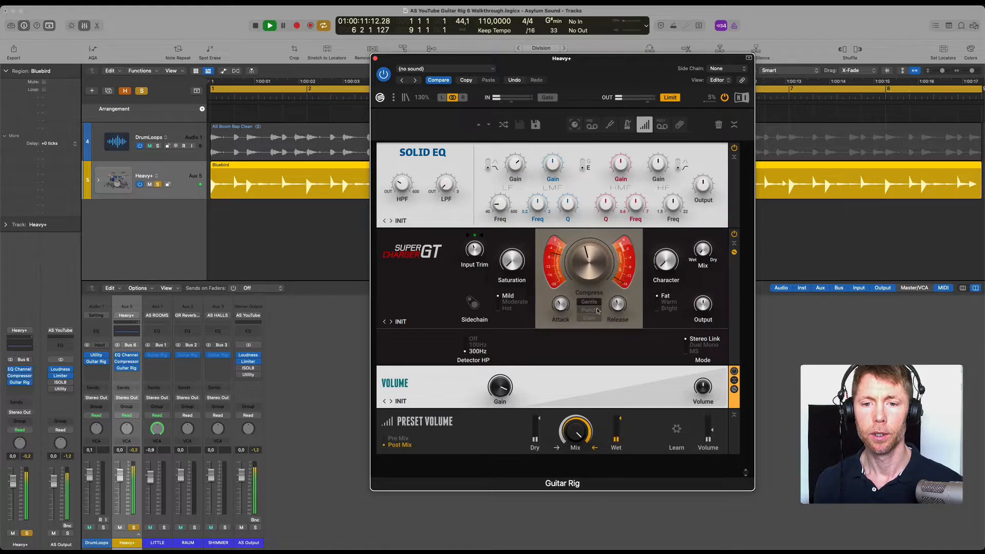
click(592, 310)
Try Compress at 8.30, back it off to a moderate setting, and lower Supercharger GT's Output to about -5.0 dB
drag(587, 283, 586, 237)
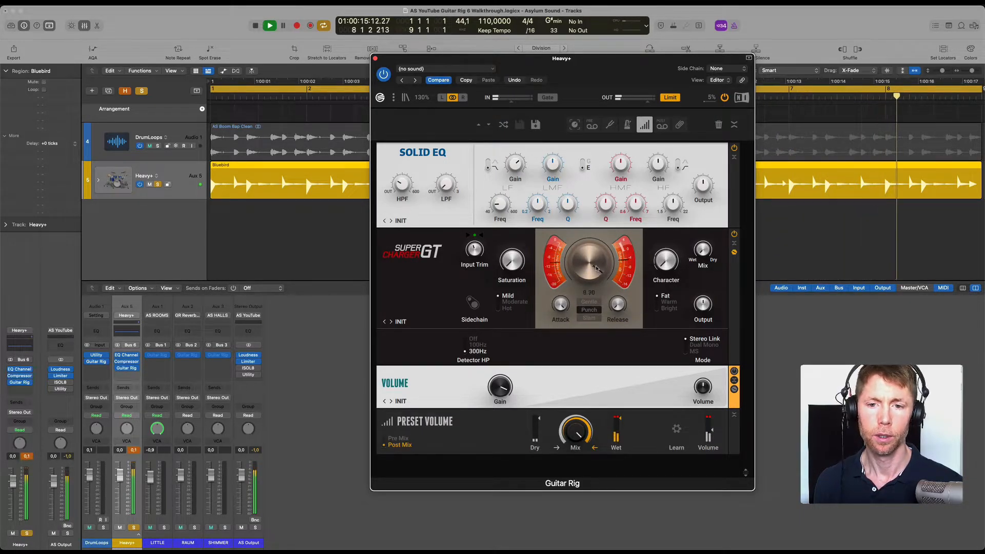
mouse_move(590, 259)
mouse_down()
mouse_move(595, 271)
mouse_move(596, 263)
mouse_up()
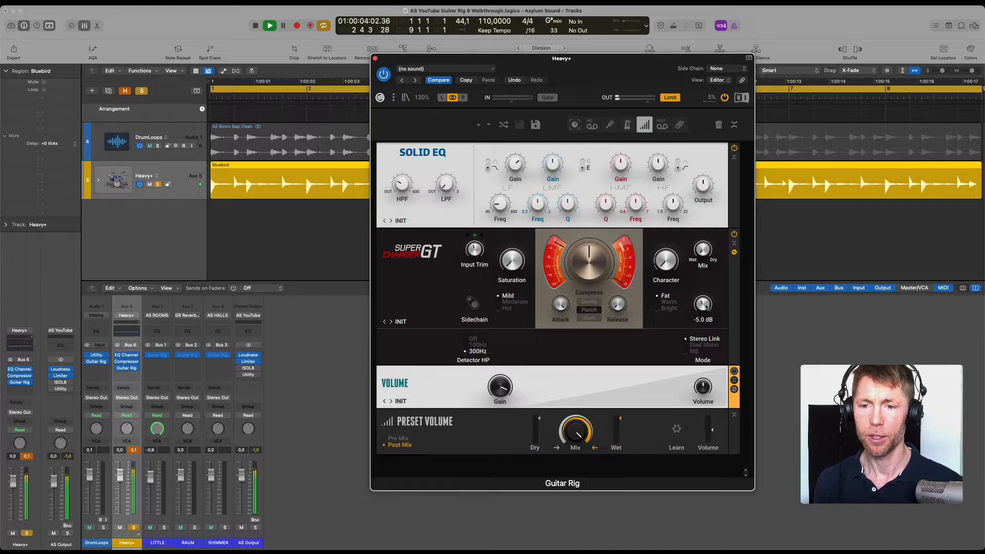
drag(589, 272, 587, 266)
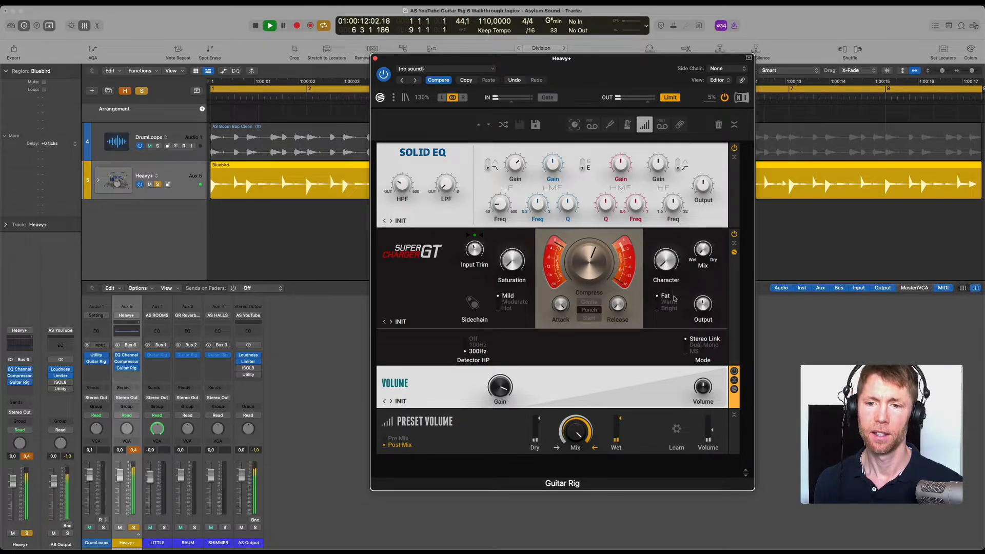
Audition Supercharger GT's Character at 10.00 in Fat mode, and return it to 1.00
drag(666, 261, 668, 260)
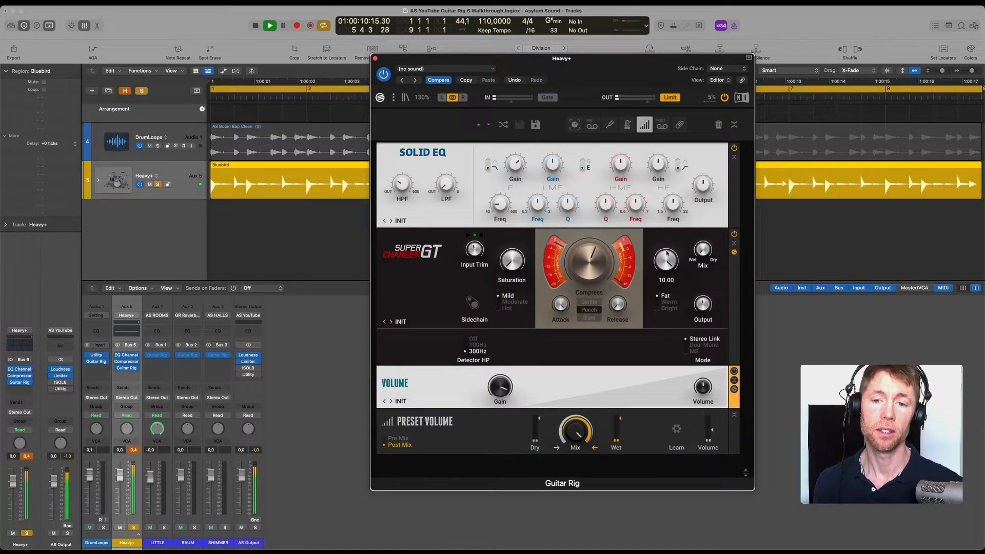
drag(665, 250, 675, 405)
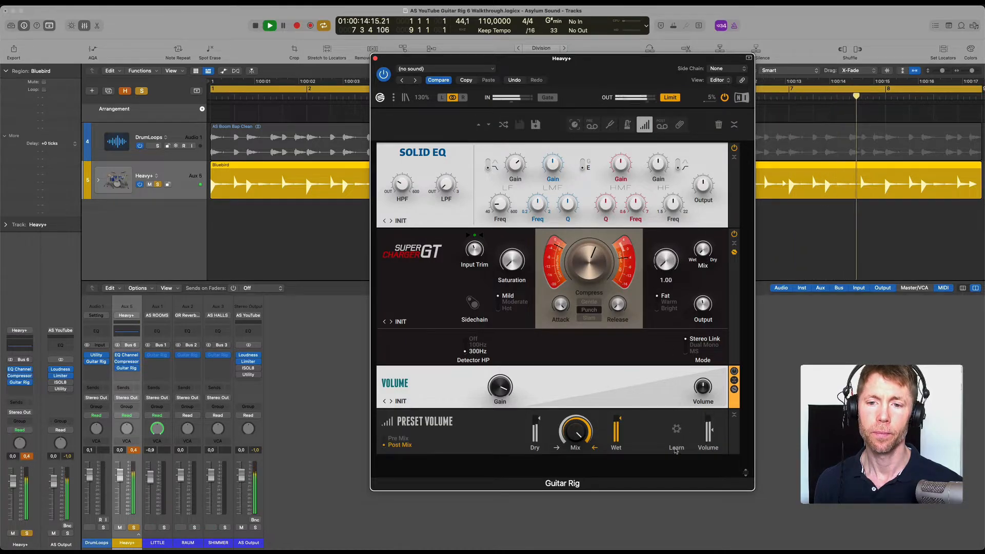
Audition Supercharger GT's Character at 10.00 in Warm and Bright modes, and return to Fat mode with a more moderate Character setting
click(670, 303)
drag(670, 273, 668, 103)
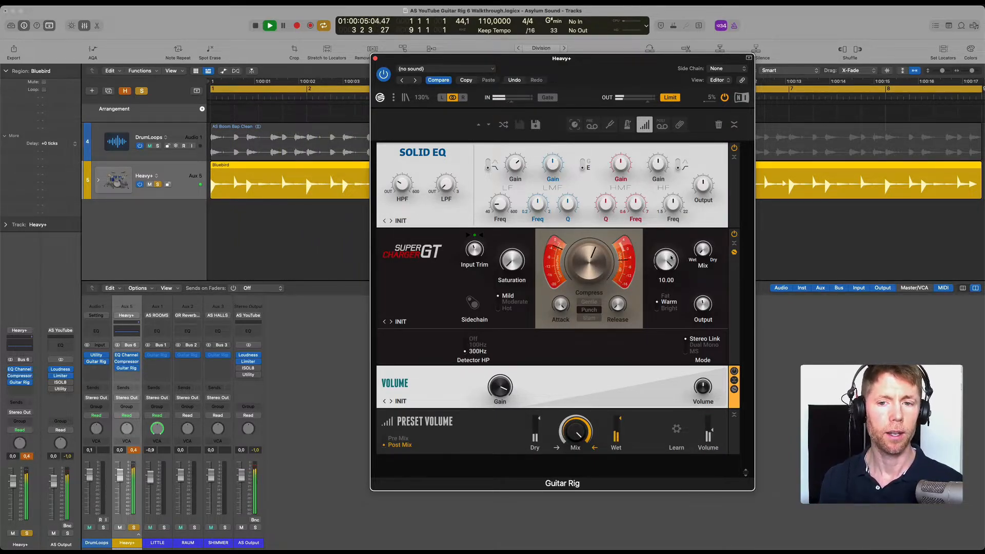
click(669, 308)
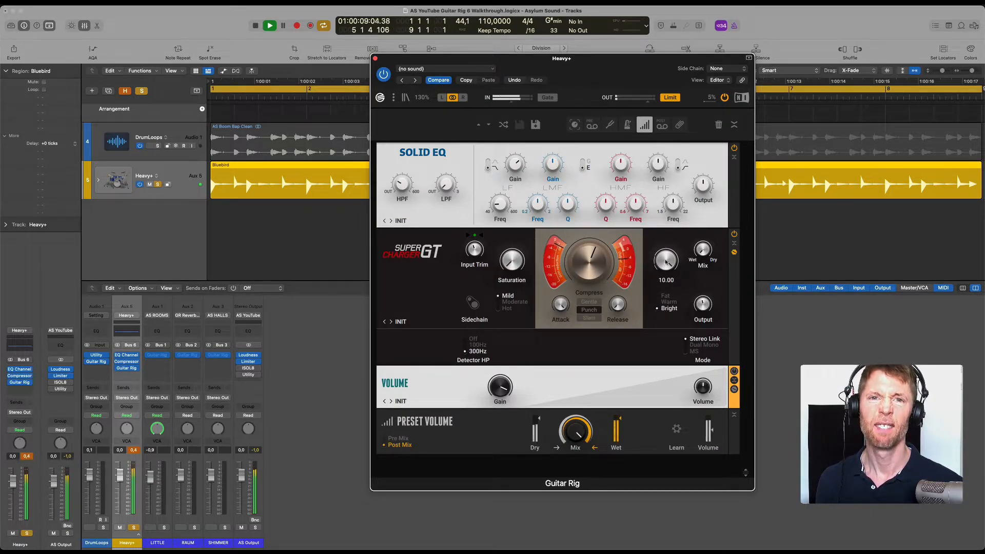
drag(667, 261, 667, 284)
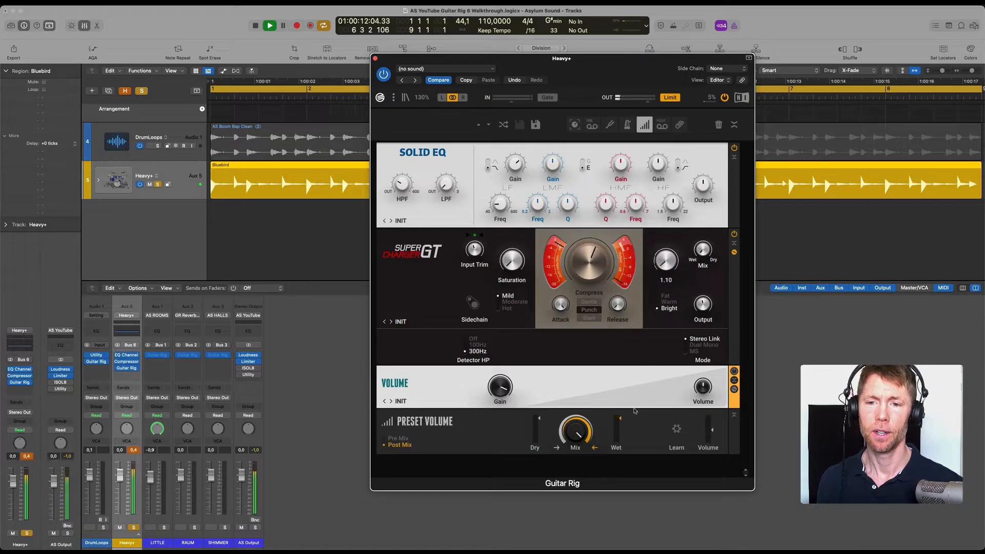
click(665, 296)
drag(667, 262, 658, 194)
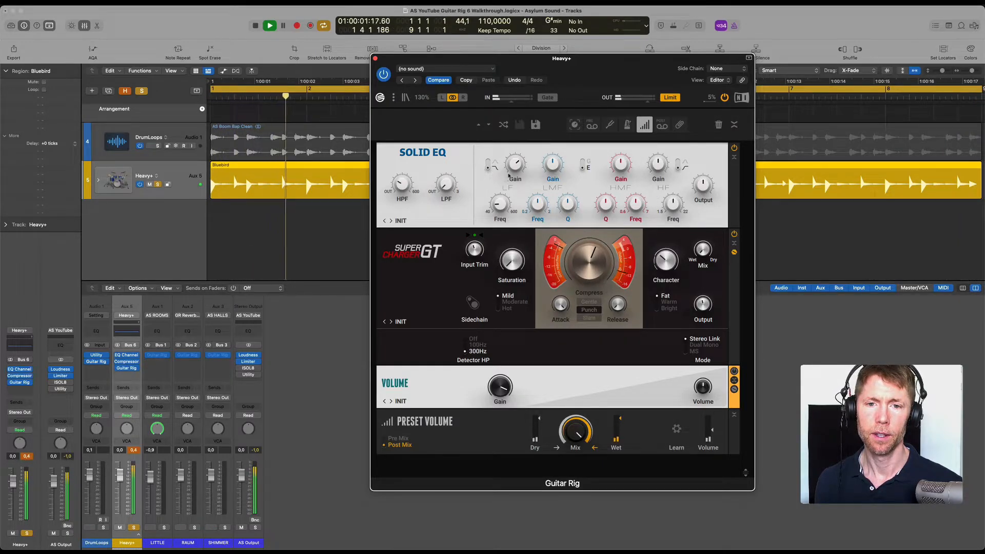
Lower Solid EQ's LF Gain to 1.8 dB, and compare the processed drums with the whole plug-in bypassed
drag(515, 166, 512, 189)
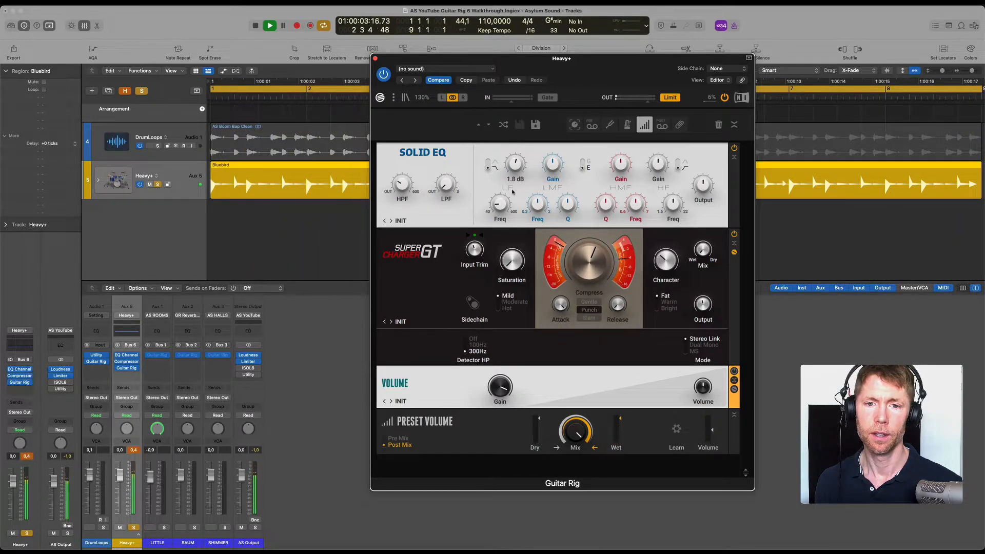
mouse_move(658, 262)
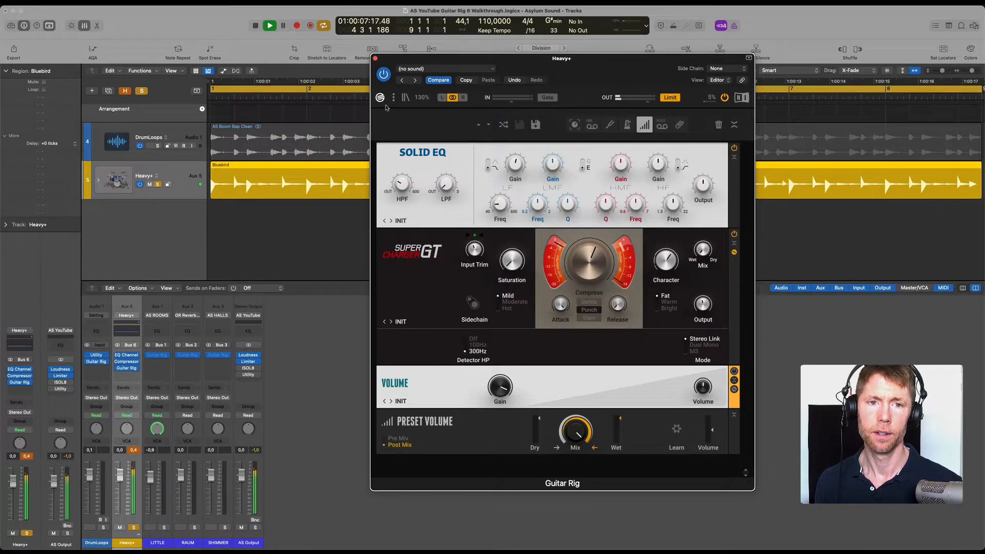
click(383, 74)
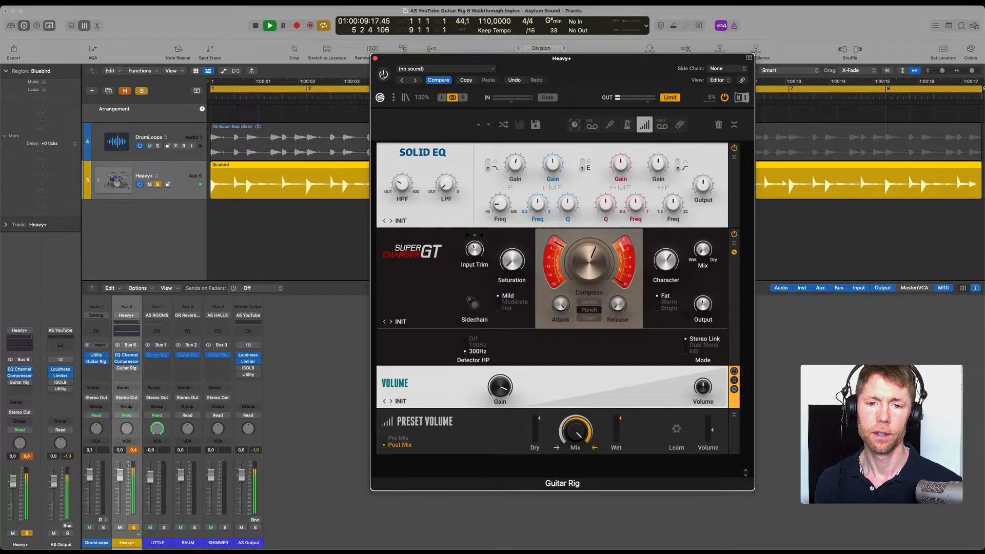
click(383, 75)
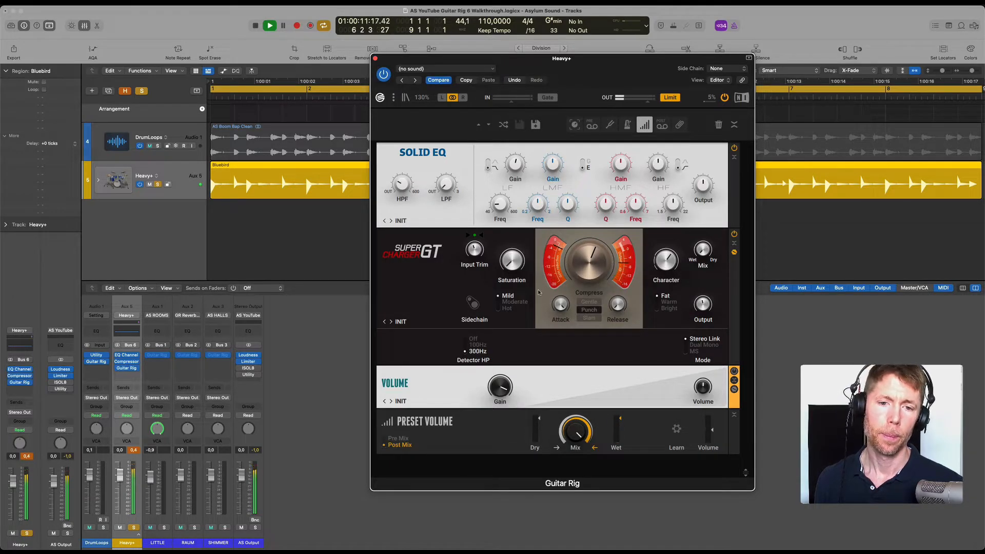
Step through Moderate to Hot saturation on Supercharger GT, try a high Saturation amount, and back it off to 2.35
mouse_move(519, 260)
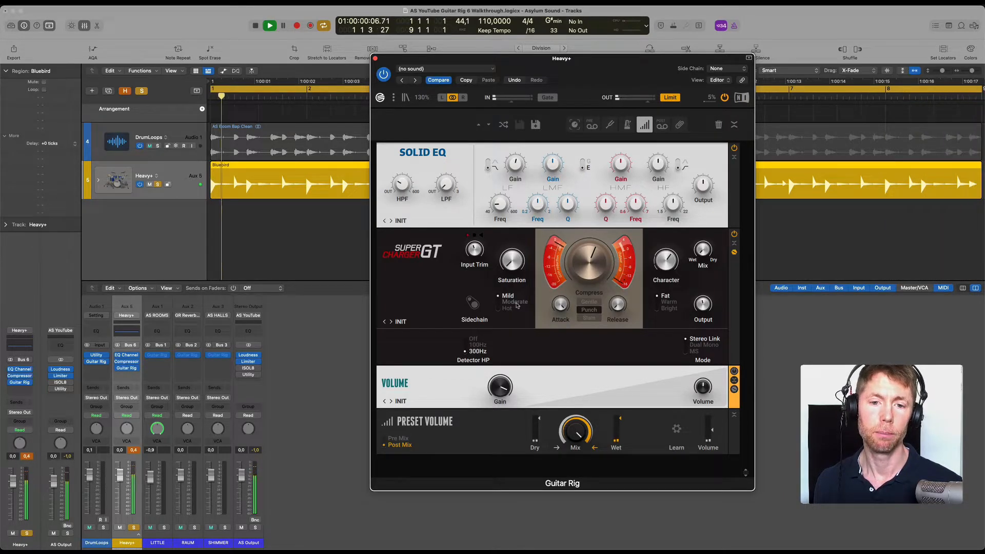
click(512, 302)
click(510, 309)
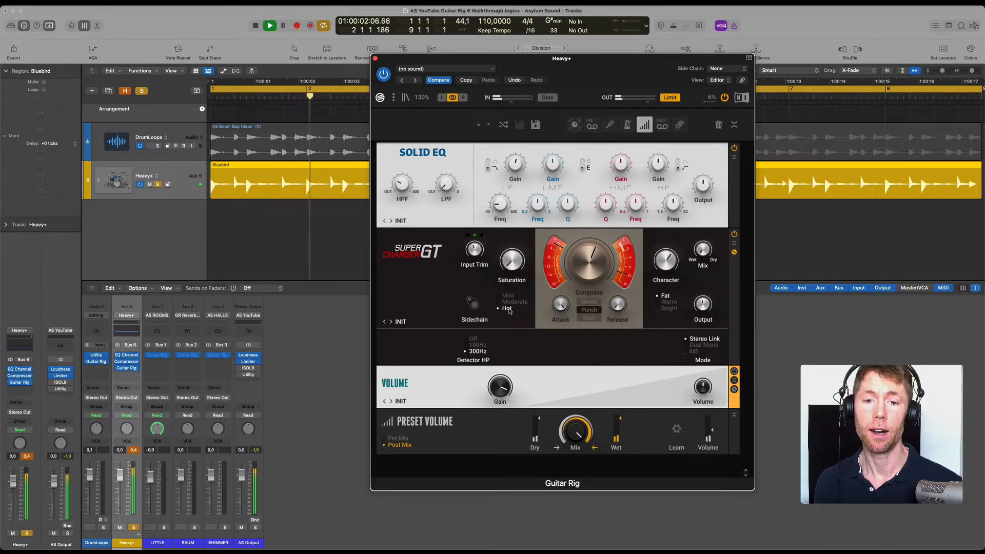
mouse_move(514, 266)
mouse_move(495, 93)
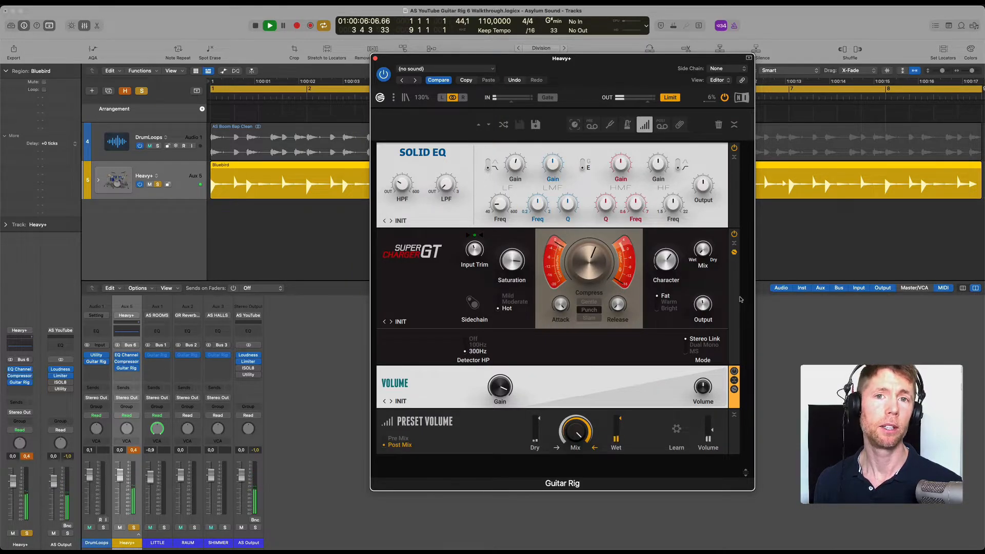
drag(512, 271, 509, 388)
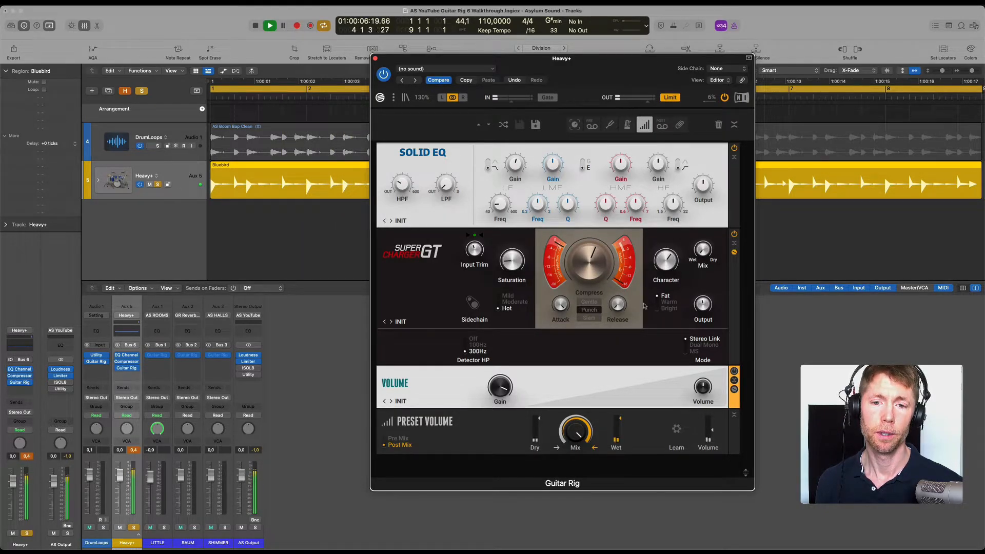
Compare Moderate and Mild saturation, try Saturation at 7.35 in Mild, reduce it to a moderate amount, and stop playback
click(514, 303)
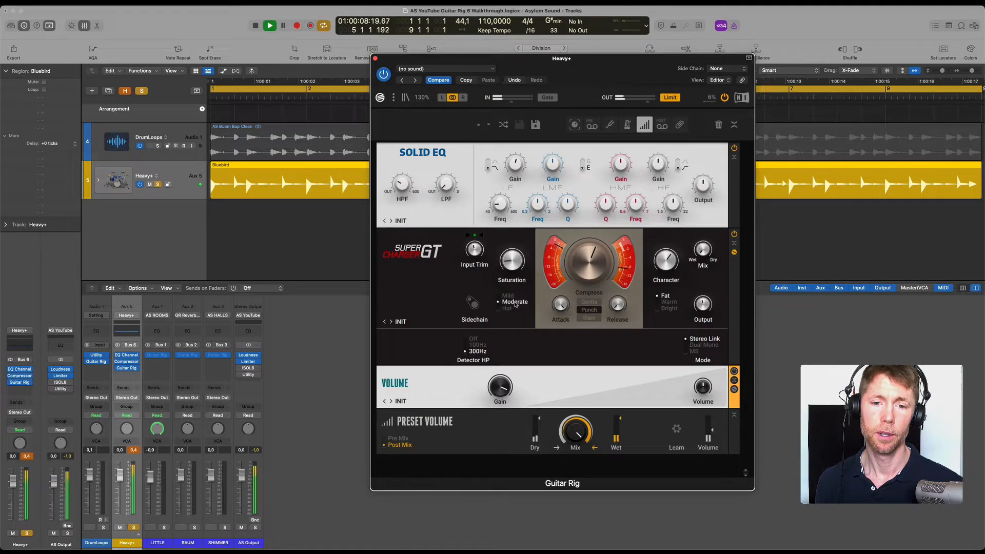
click(508, 296)
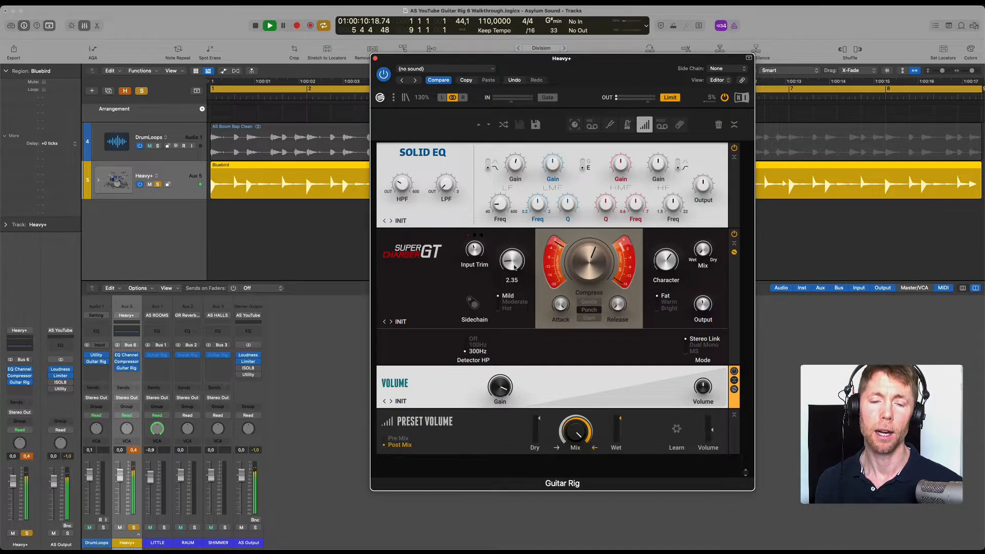
scroll(514, 267, up, 2)
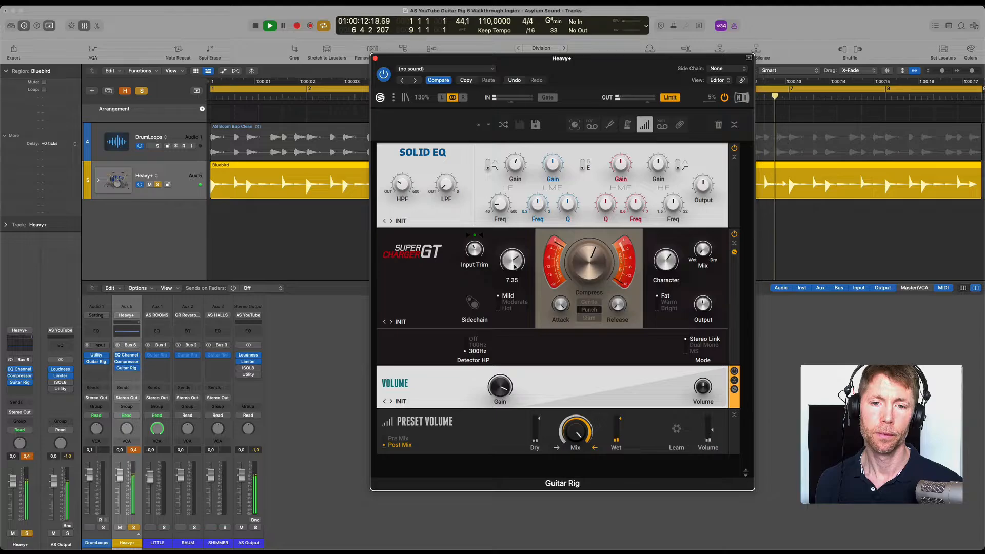
scroll(513, 268, down, 5)
scroll(515, 267, down, 2)
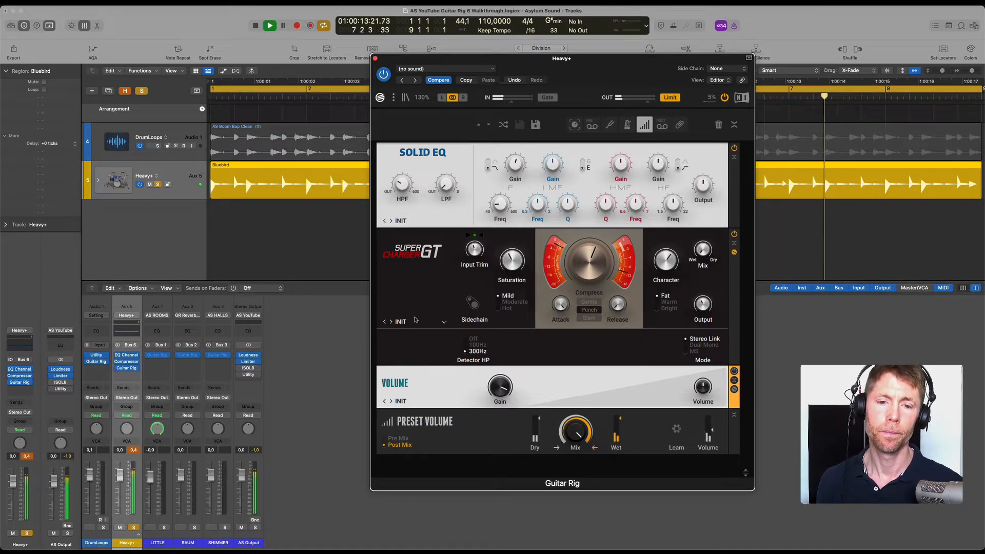
key(space)
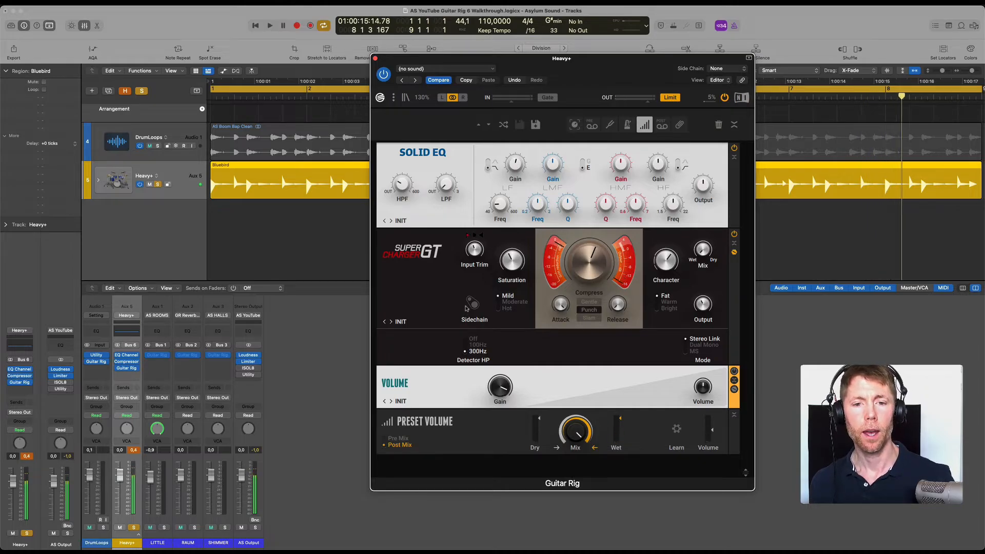
Turn on Supercharger GT's Sidechain, check DrumLoops among the plug-in's audio side-chain sources, and turn Sidechain back off
click(471, 305)
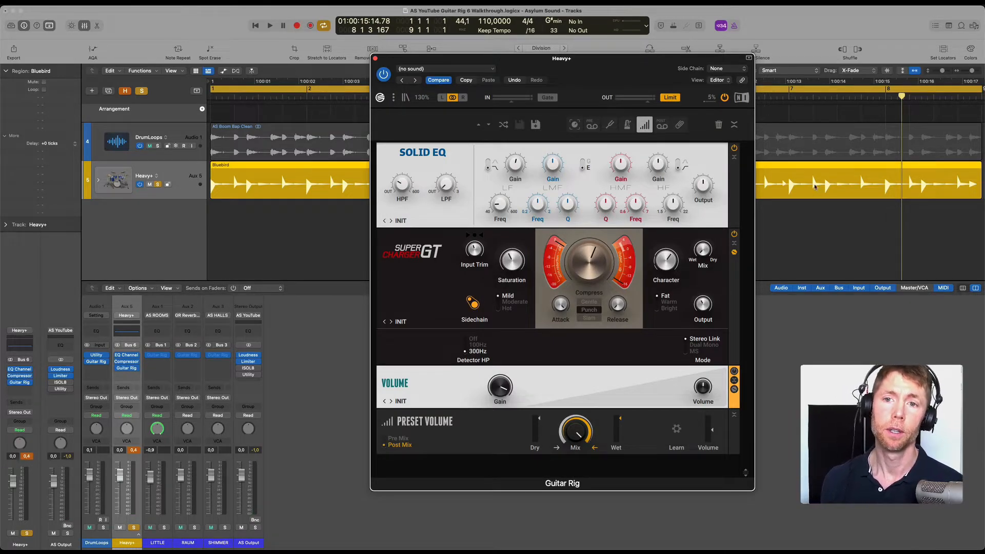
click(728, 70)
mouse_move(721, 82)
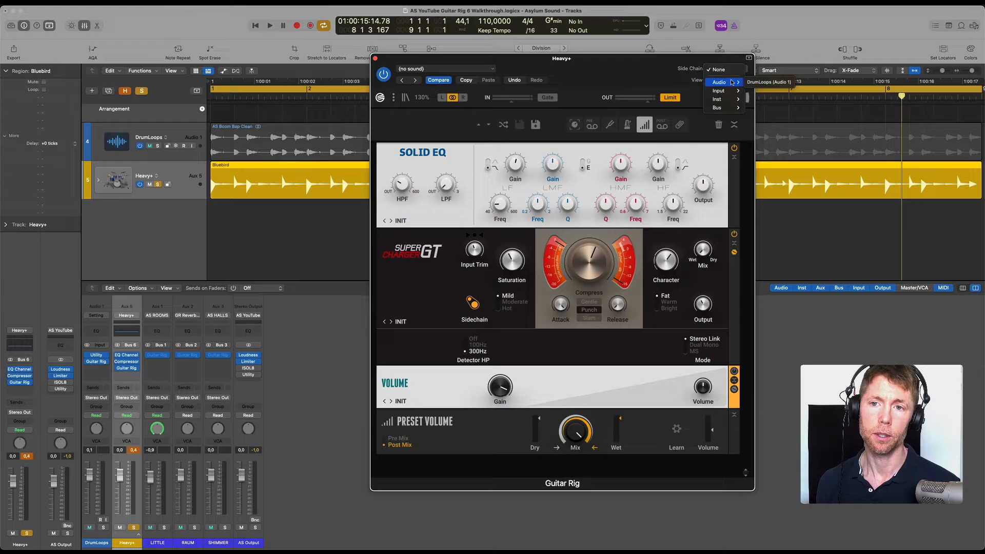
click(777, 82)
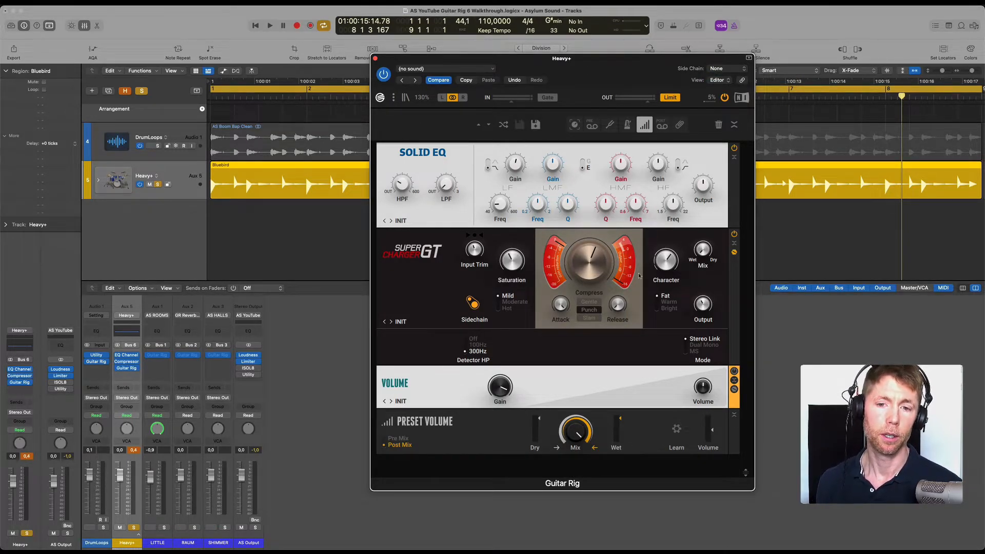
mouse_move(660, 272)
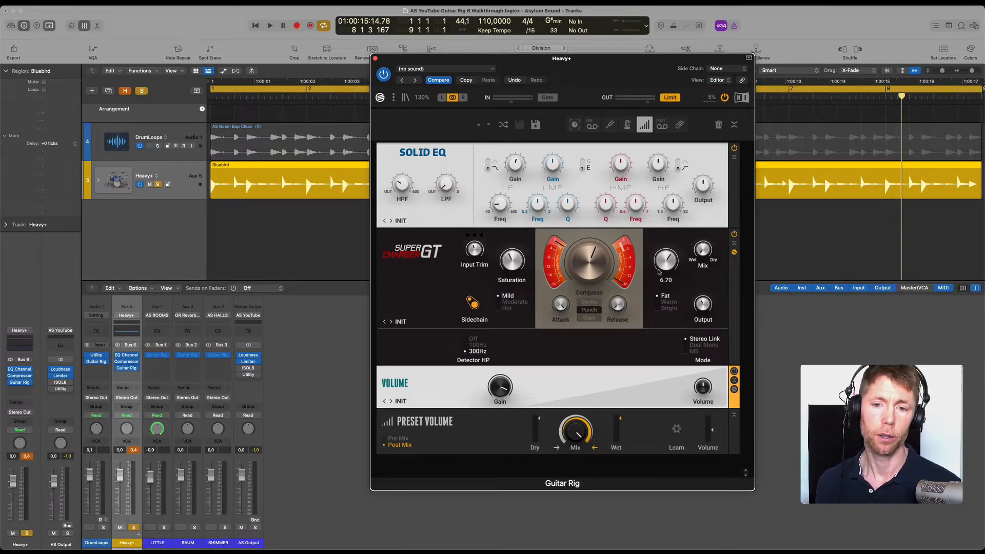
click(473, 303)
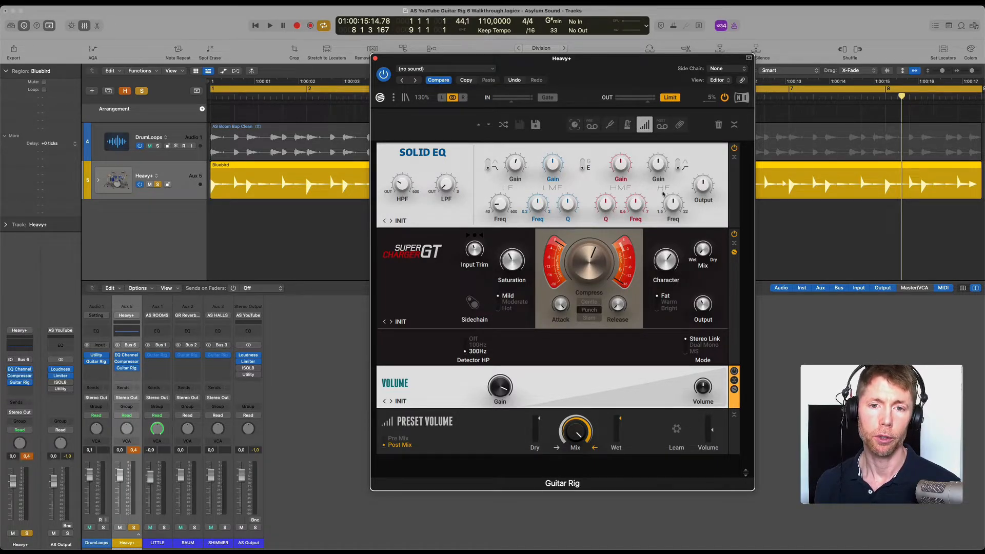
Insert Transient Master from the Dynamics components between Solid EQ and Supercharger GT, and bypass those two neighbouring modules
click(406, 98)
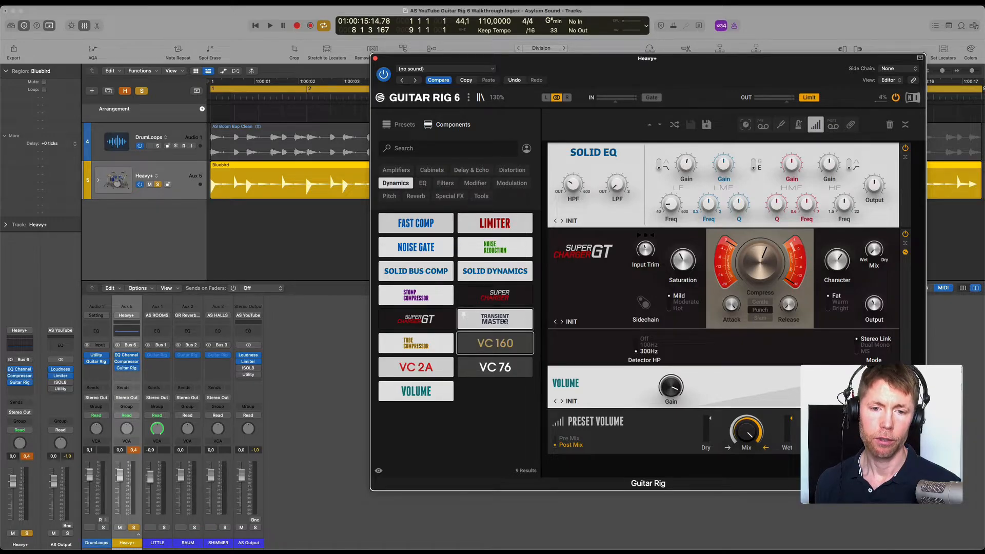
drag(505, 322, 620, 236)
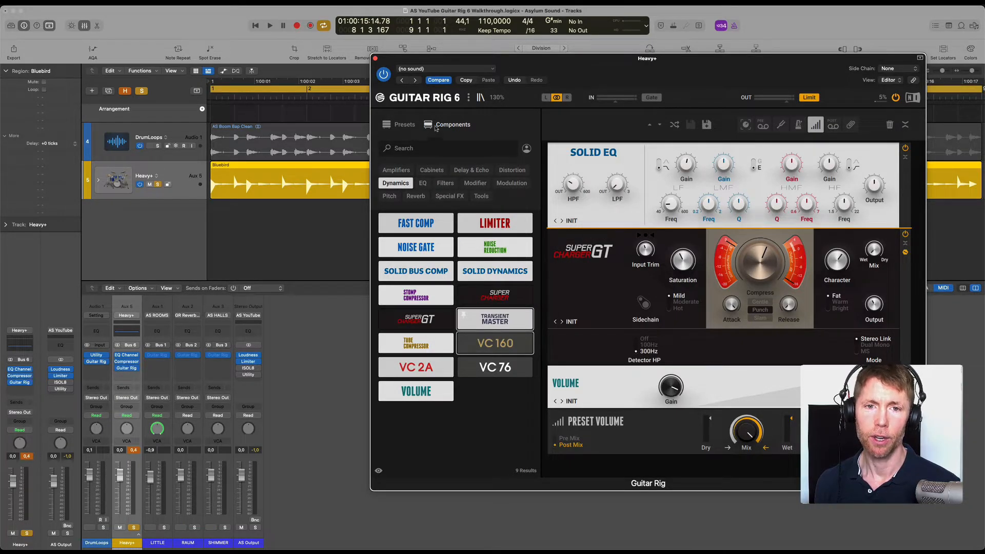
click(481, 99)
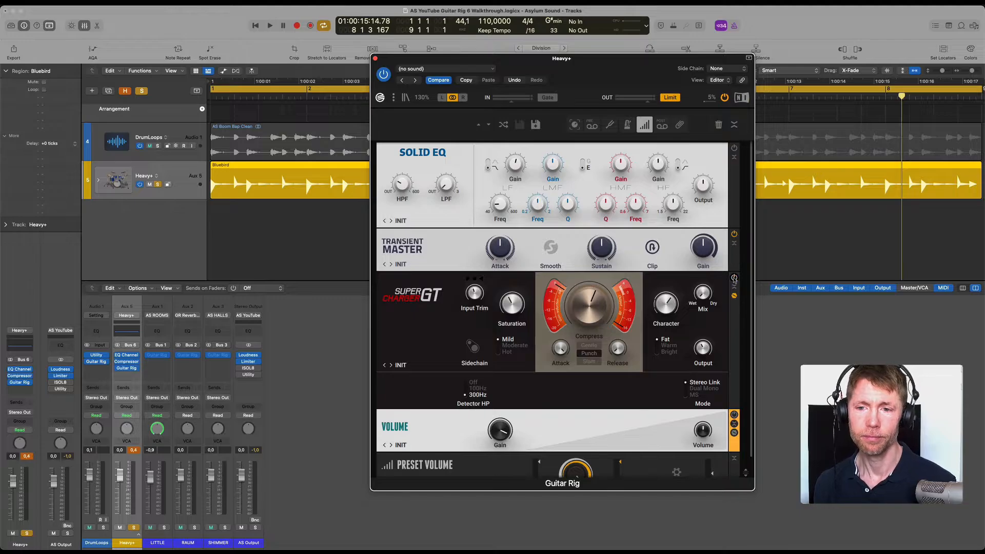
Play the drums and lower Transient Master's Attack to -10%
key(space)
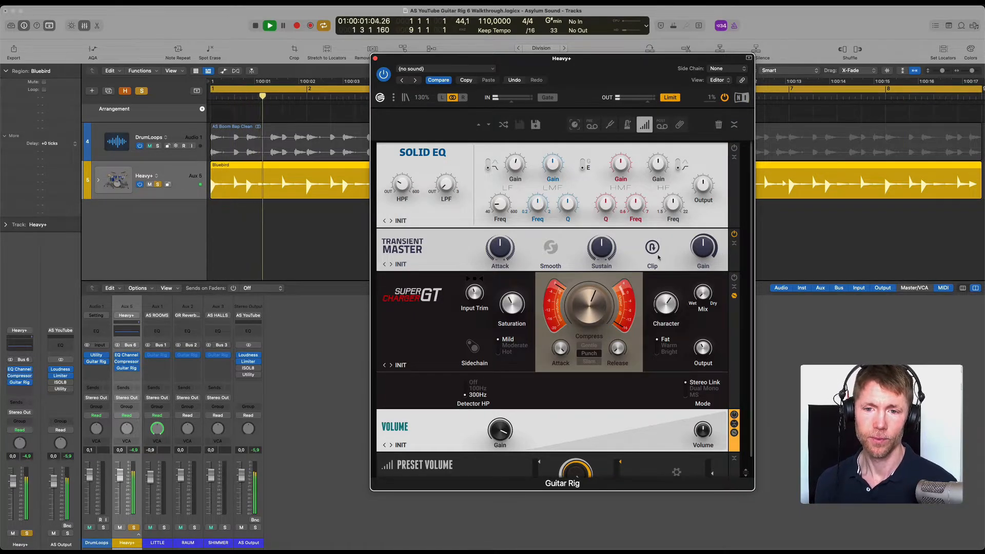
drag(498, 262, 498, 251)
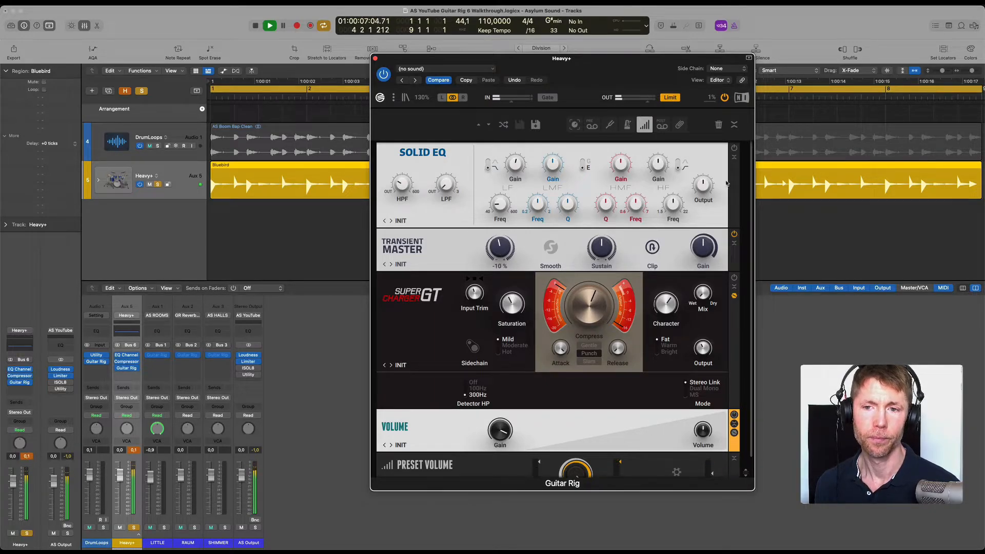
key(space)
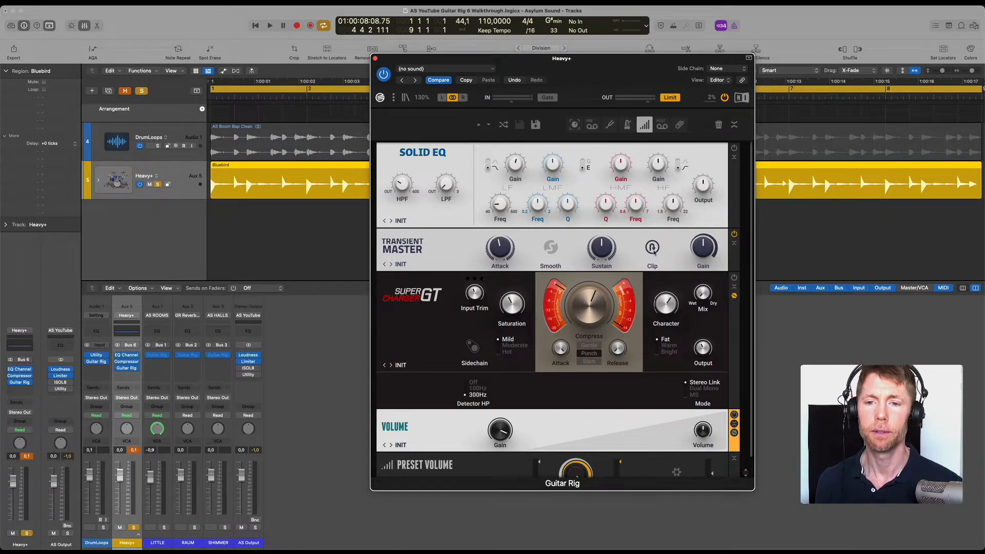
Raise Transient Master's Attack to a clearly positive setting and audition it on the playing drums
mouse_move(503, 247)
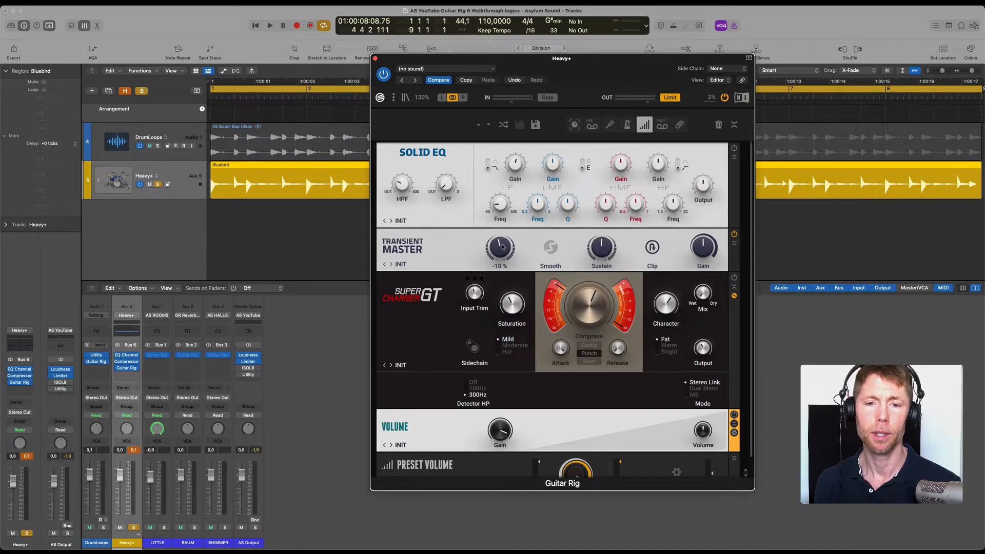
scroll(503, 247, up, 3)
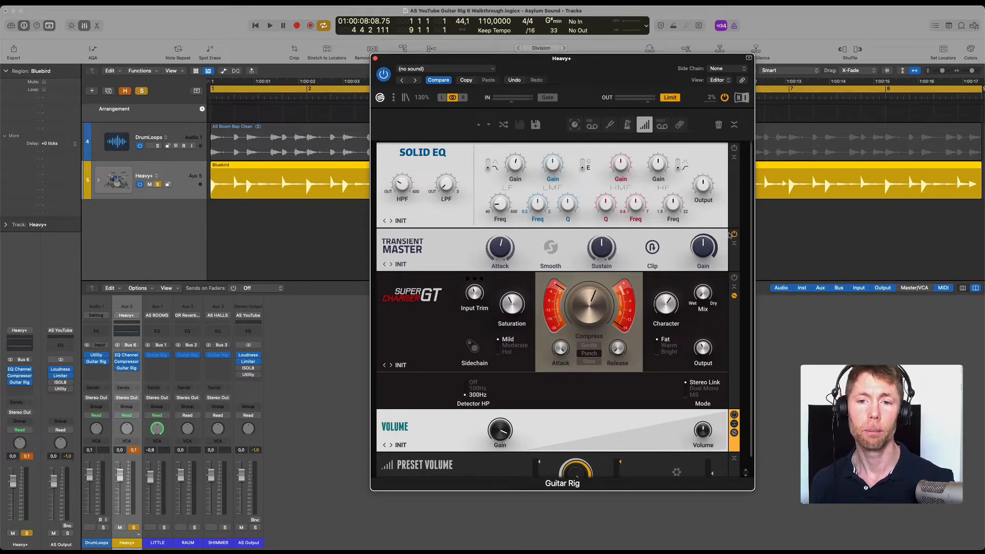
key(space)
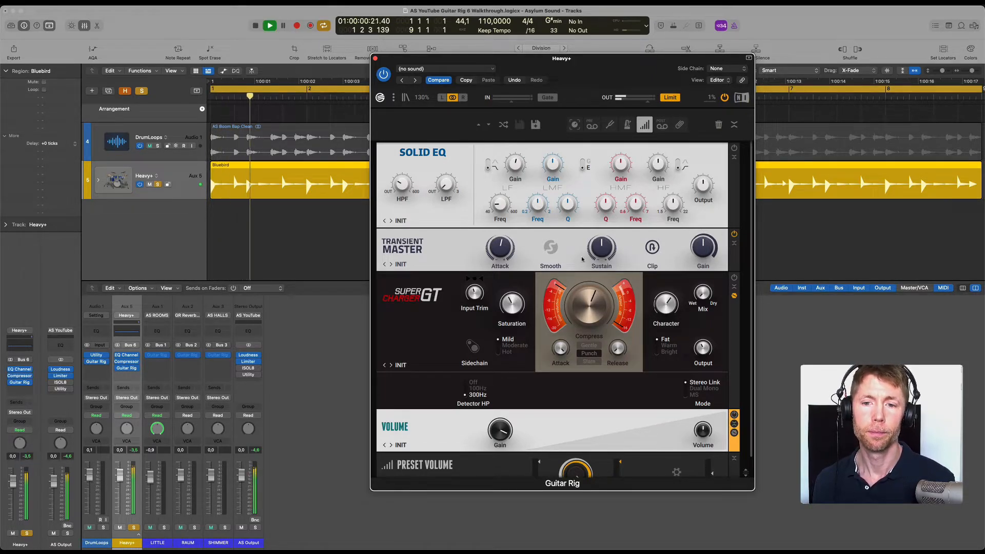
scroll(502, 250, up, 5)
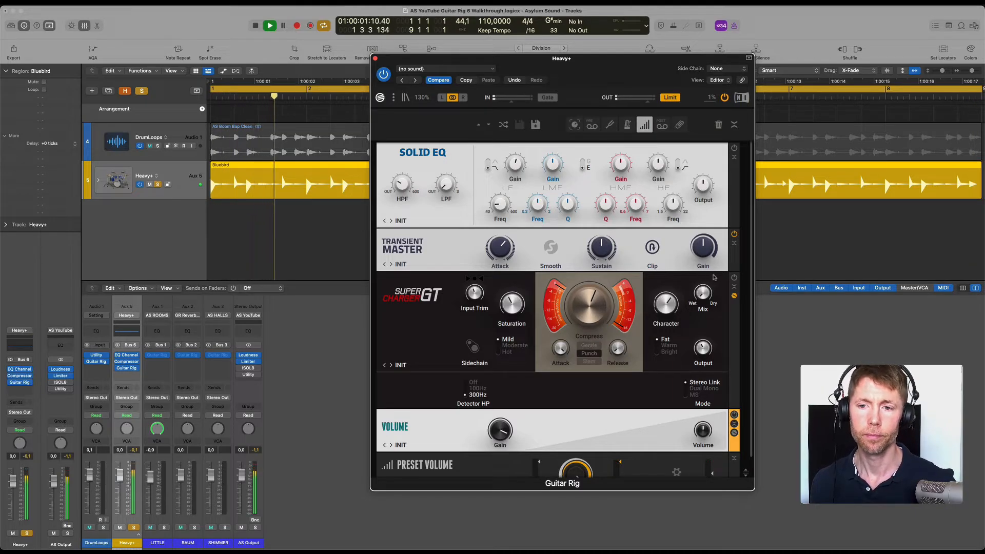
Stop playback, re-enable Supercharger GT, turn its Compress down to minimum, and switch it to Slam mode
key(space)
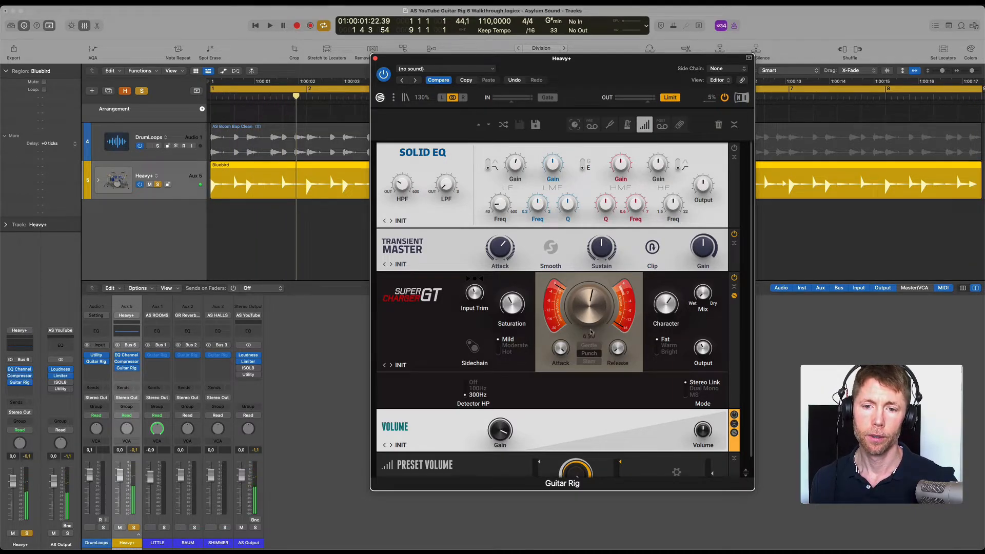
drag(591, 332, 602, 353)
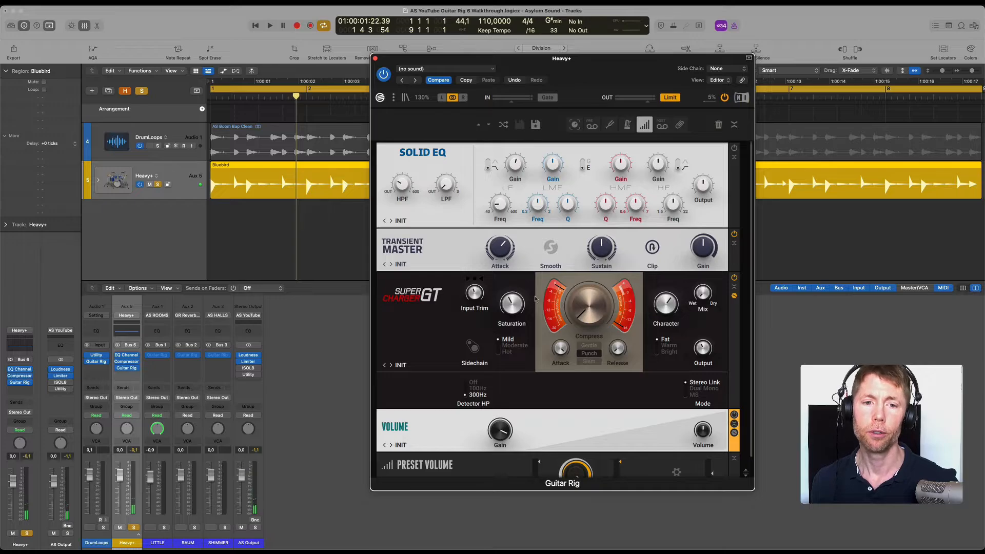
drag(560, 348, 620, 352)
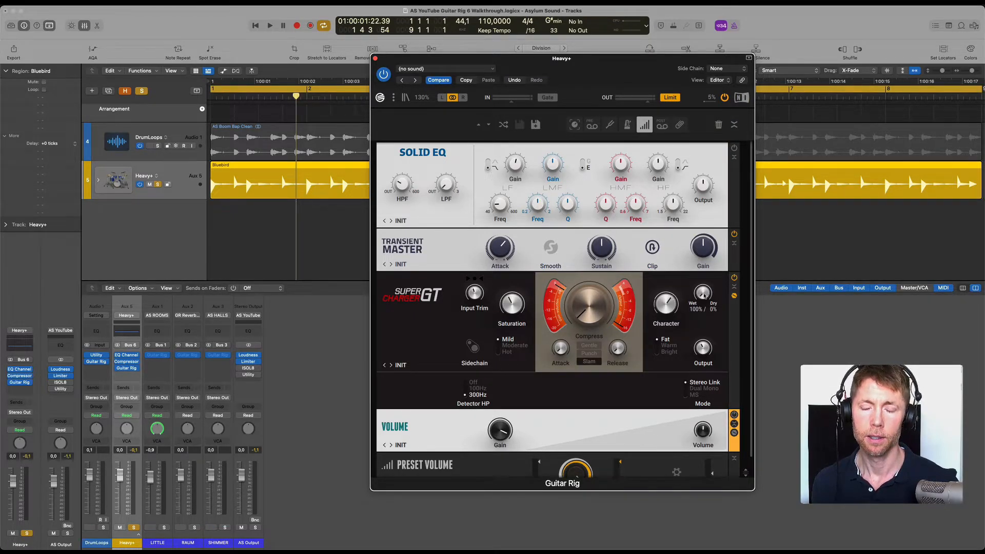
Play the drums, raise Supercharger GT's Compress, and compare its Warm character with Fat, ending on Fat
key(space)
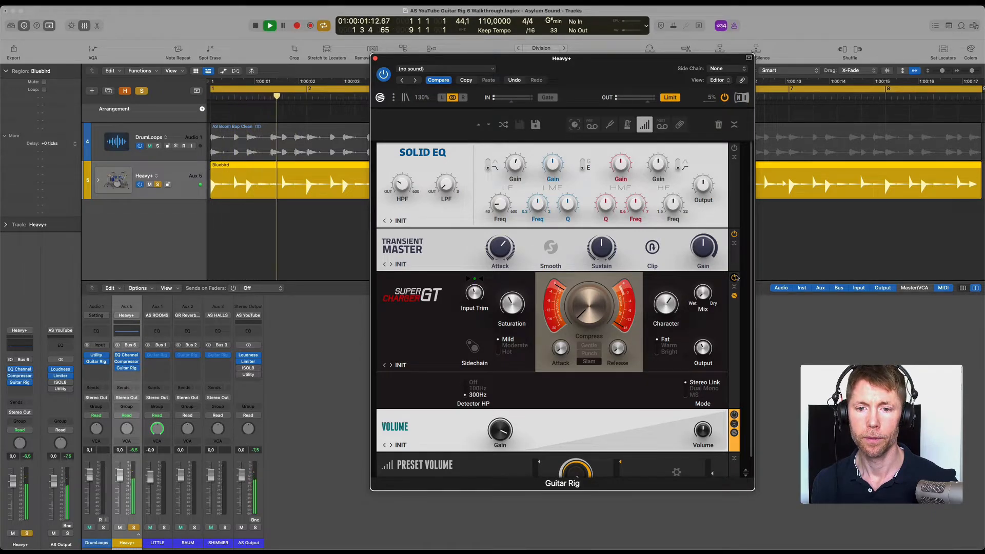
drag(584, 306, 588, 188)
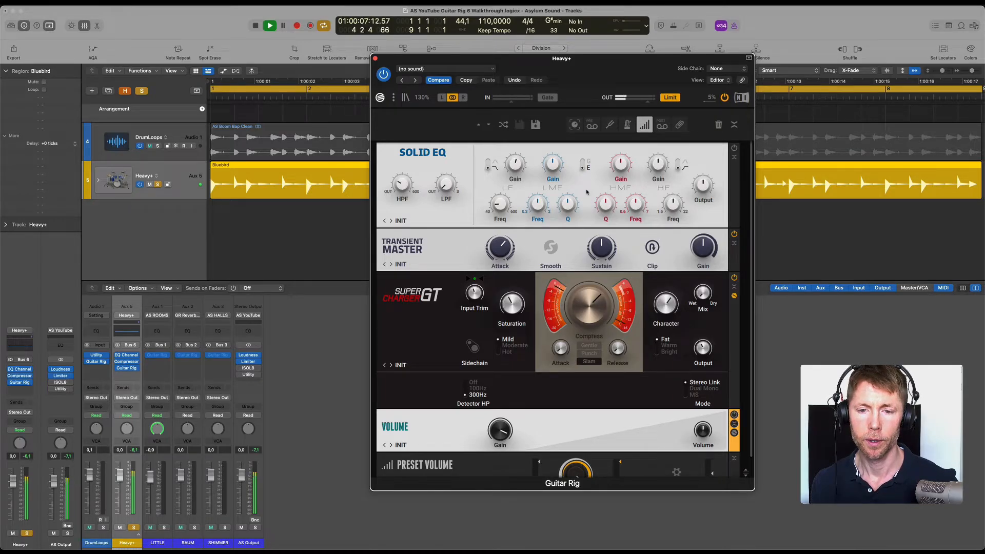
click(672, 346)
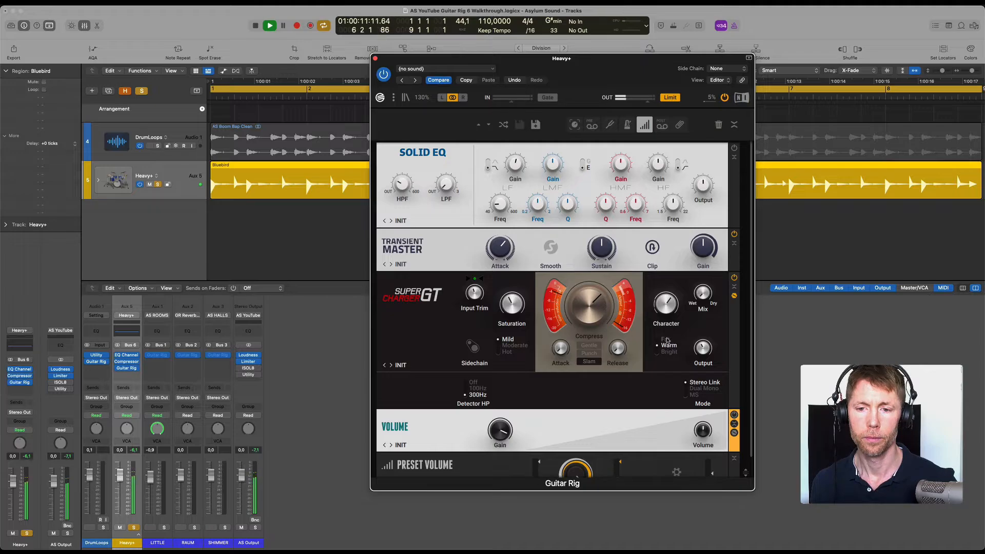
click(666, 339)
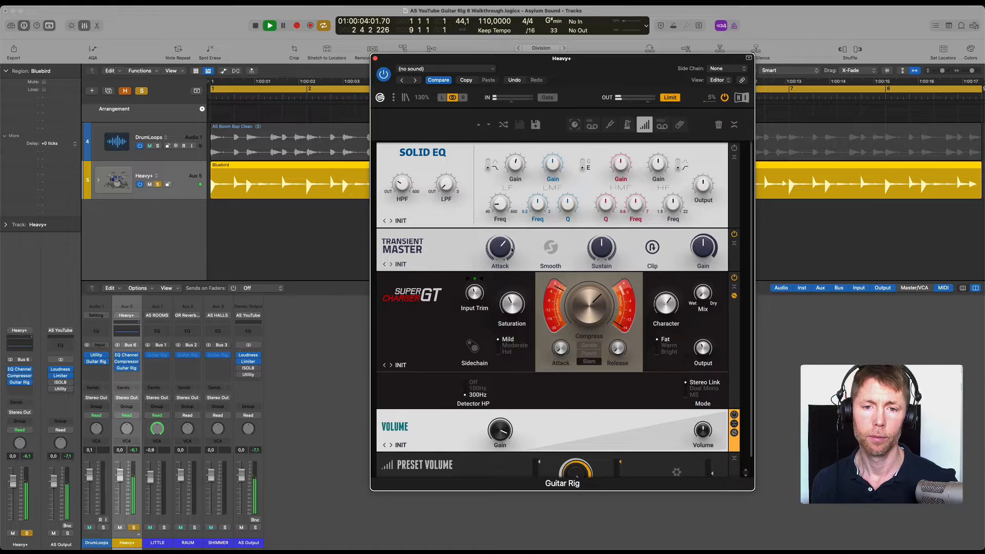
Raise Transient Master's Attack further and set Supercharger GT's Compress to 5.60, then stop playback
drag(500, 248, 498, 191)
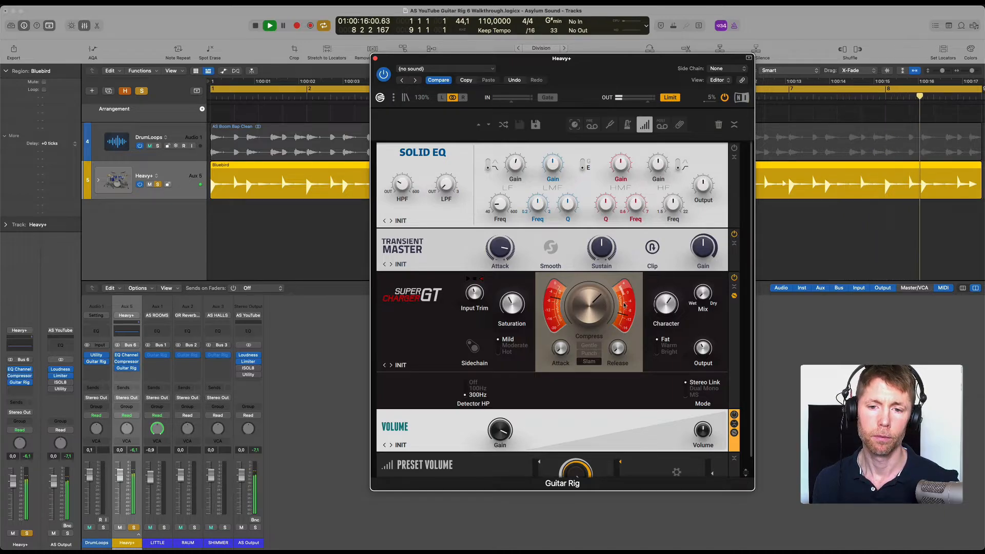
drag(596, 310, 597, 335)
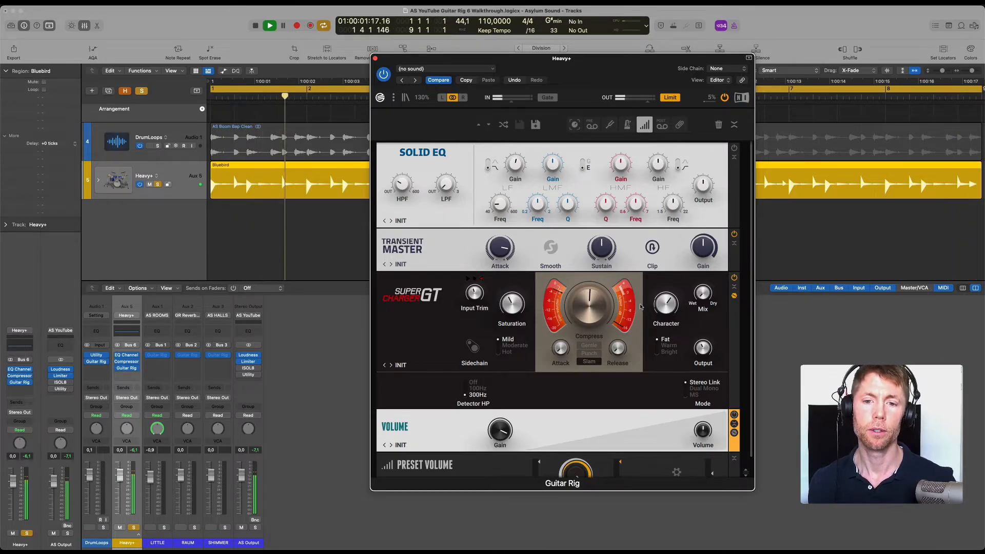
key(space)
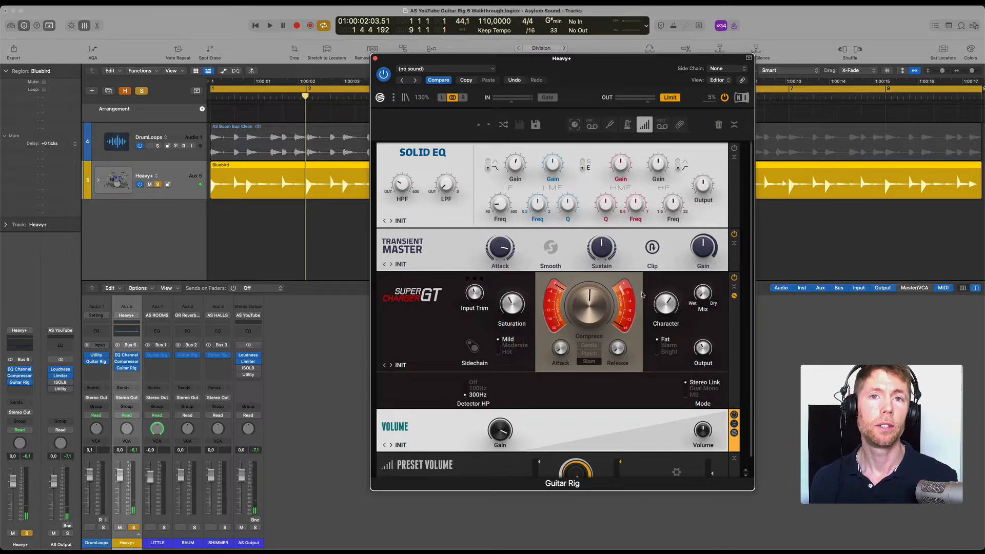
Audition Supercharger GT's Attack settings on the playing drums with Transient Master bypassed, and stop playback with Transient Master active again
mouse_move(588, 302)
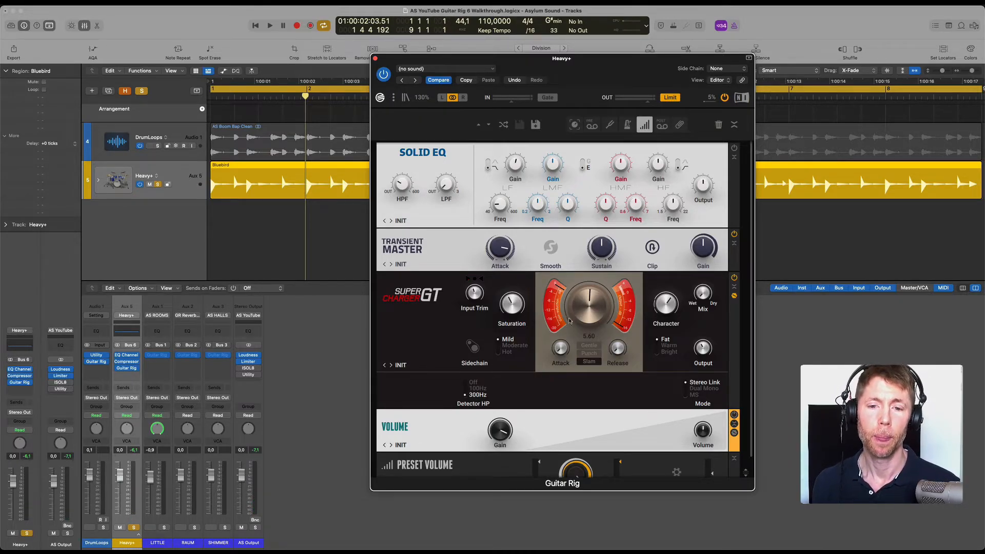
mouse_move(561, 349)
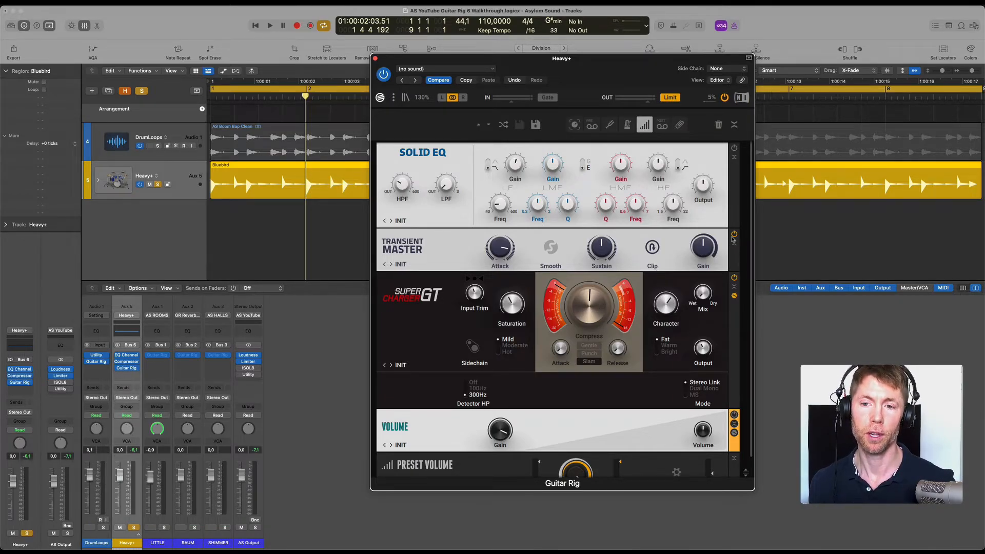
key(space)
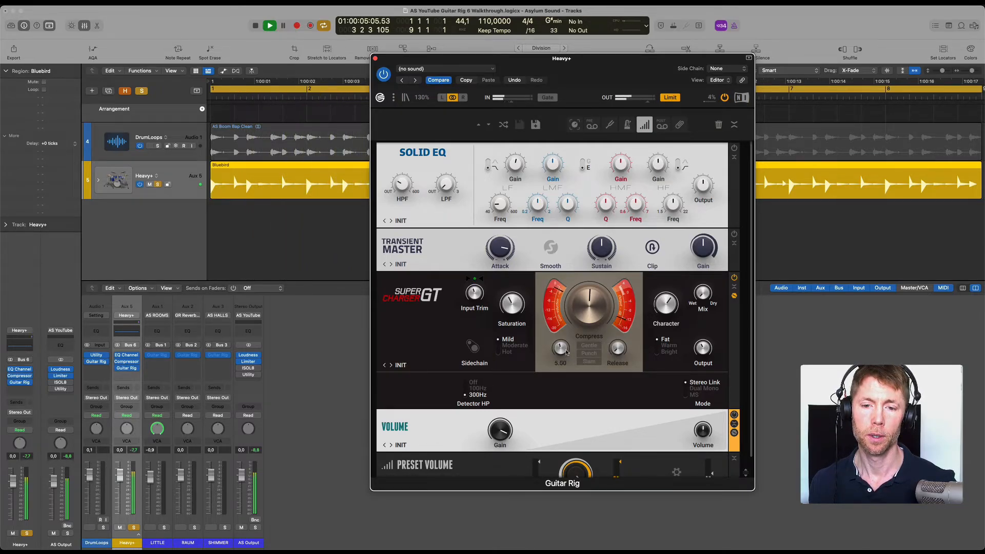
scroll(567, 351, up, 5)
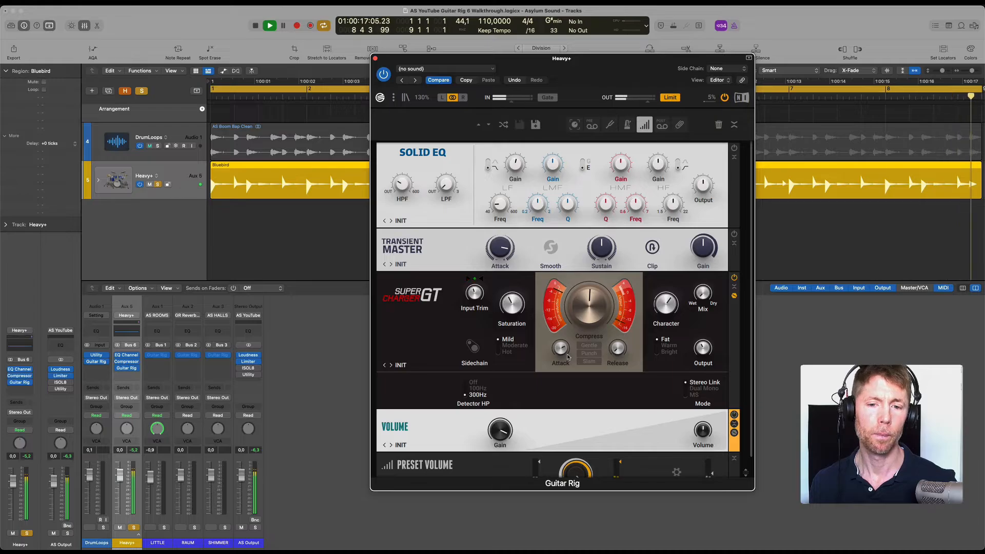
drag(565, 353, 560, 356)
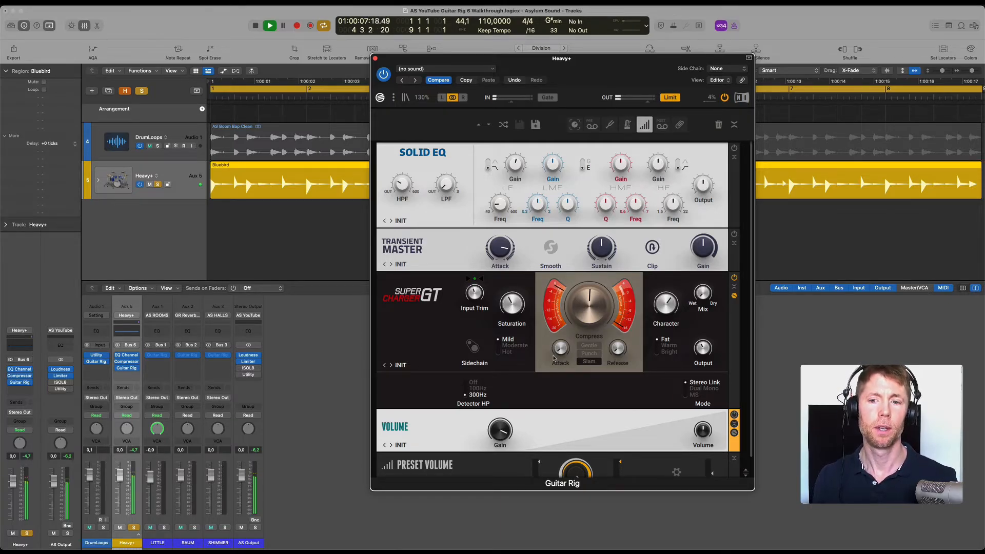
mouse_move(704, 348)
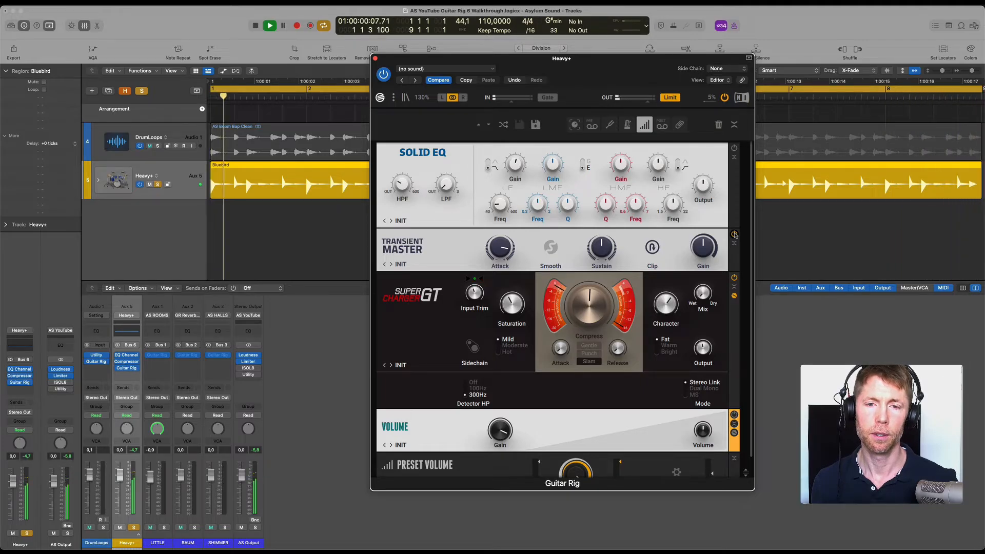
key(space)
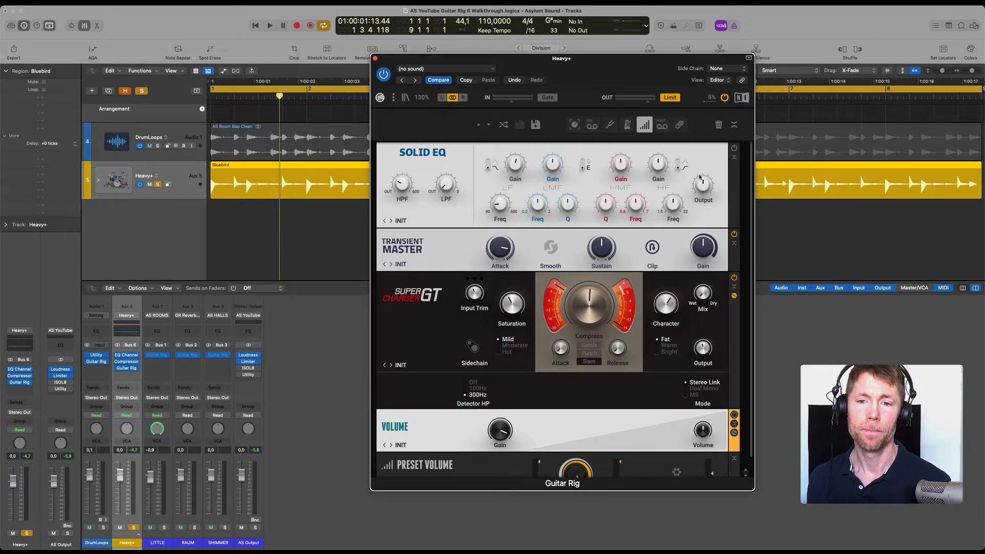
Show the component browser and reposition the plug-in window so that the rack is visible beside it
click(683, 241)
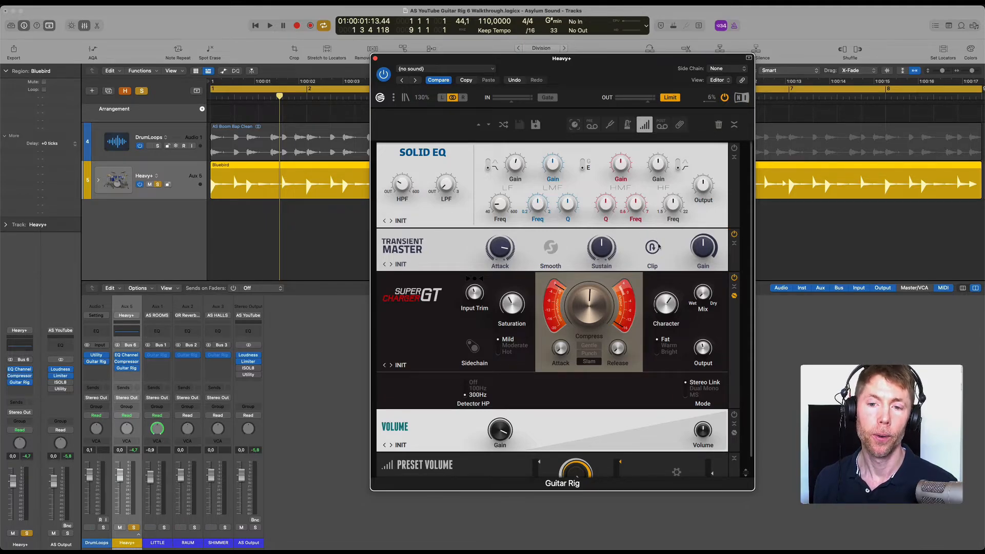
mouse_move(710, 248)
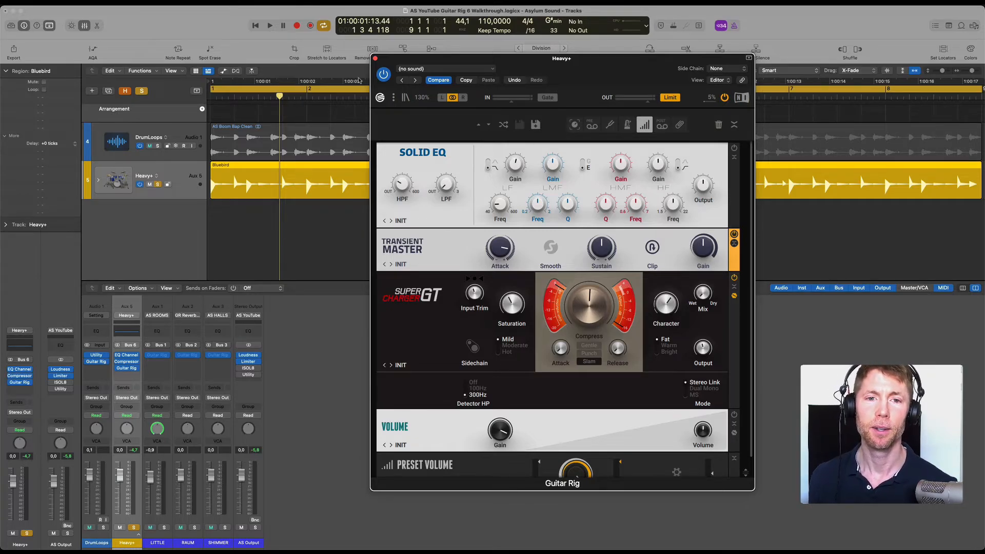
click(408, 99)
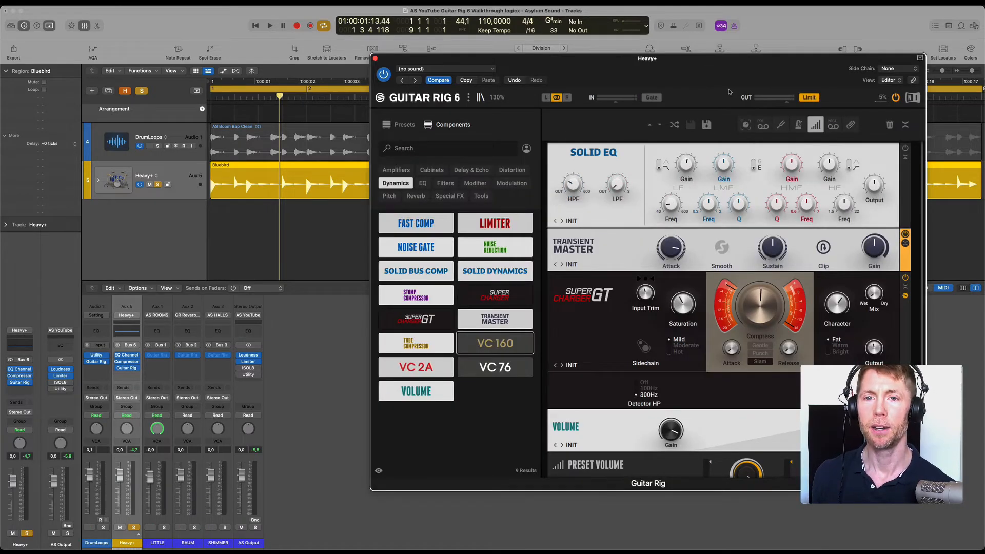
drag(675, 74, 574, 61)
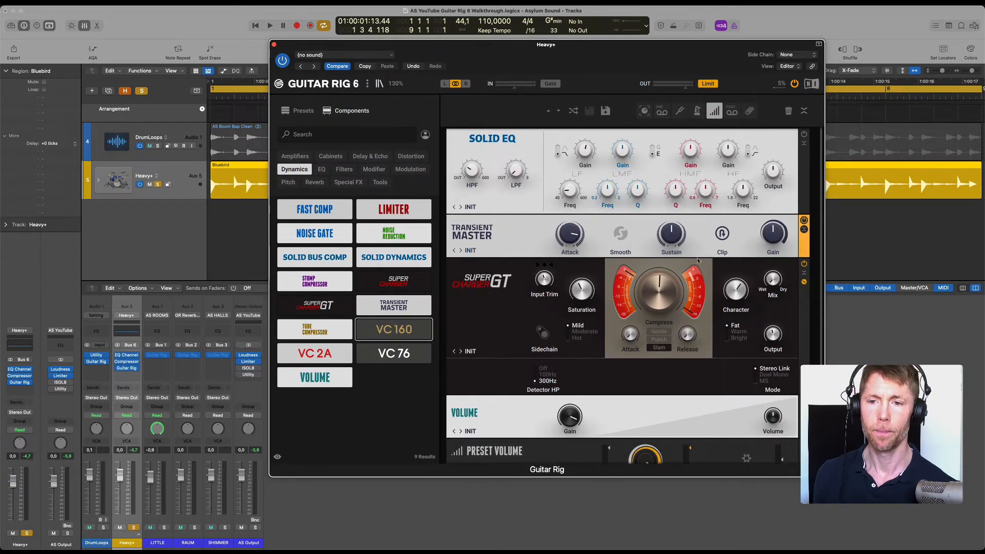
Remove Supercharger GT, Volume, Transient Master and Solid EQ from the rack
drag(753, 265, 437, 318)
drag(643, 200, 646, 206)
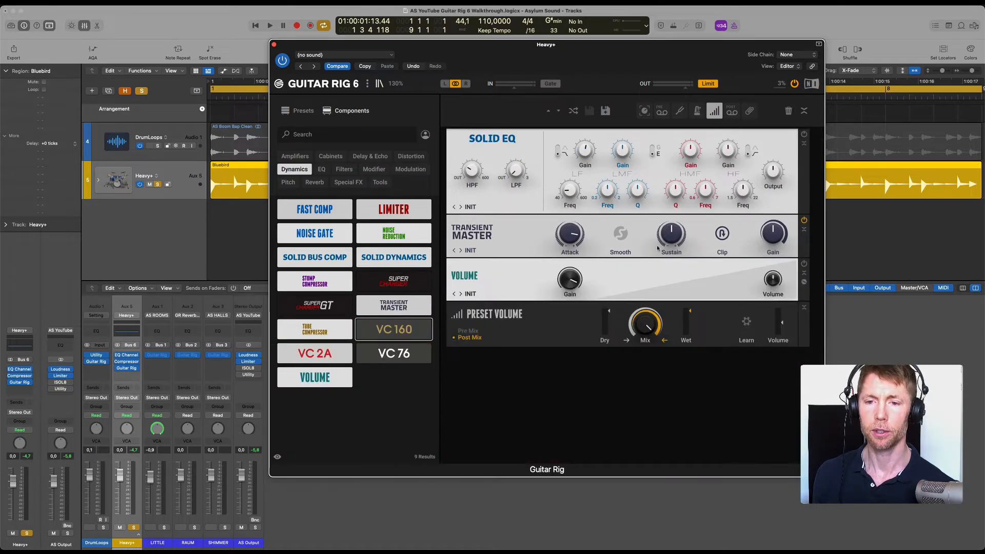
drag(535, 278, 345, 399)
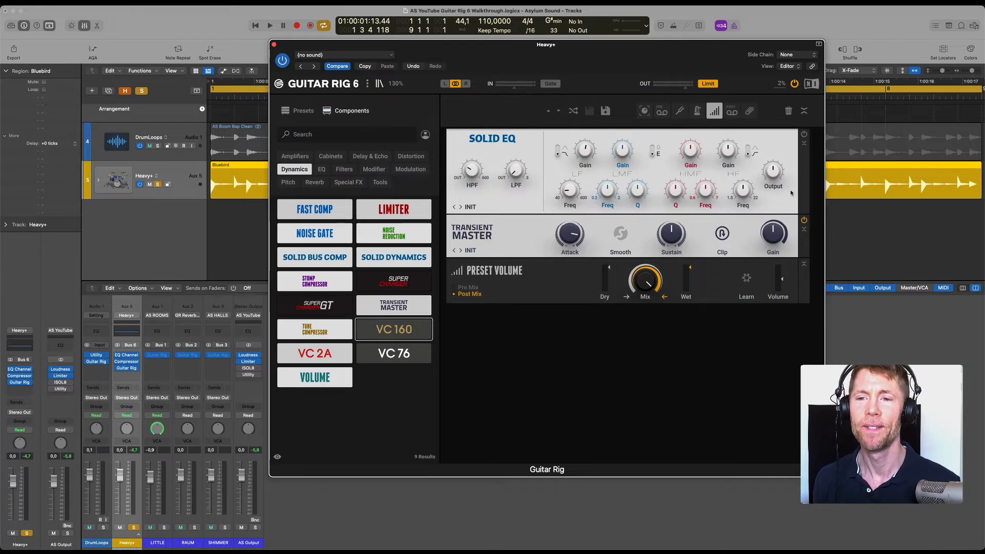
drag(801, 233, 380, 315)
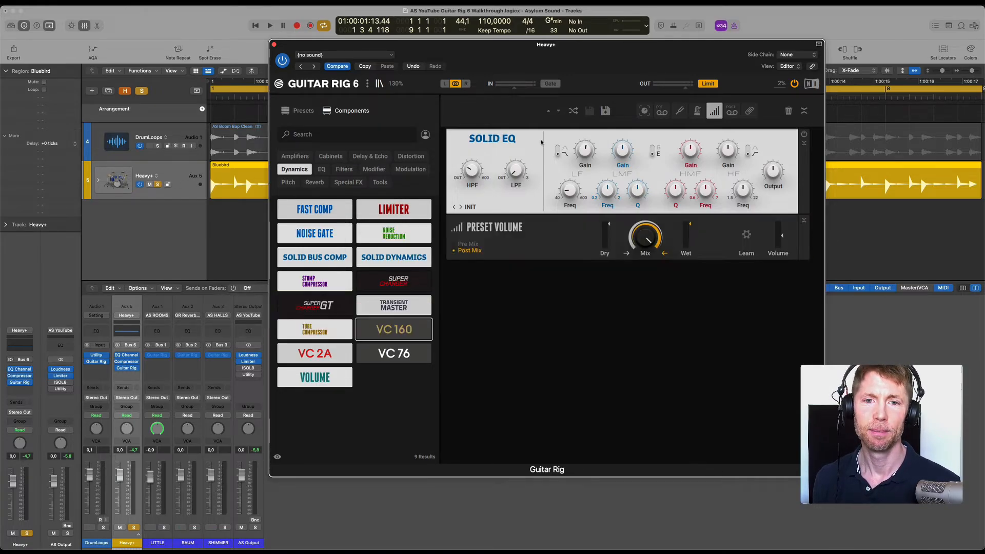
drag(541, 142, 389, 234)
Insert the VC 2A compressor into the empty rack, play the drums, and switch it to Limit mode
drag(314, 353, 508, 159)
key(space)
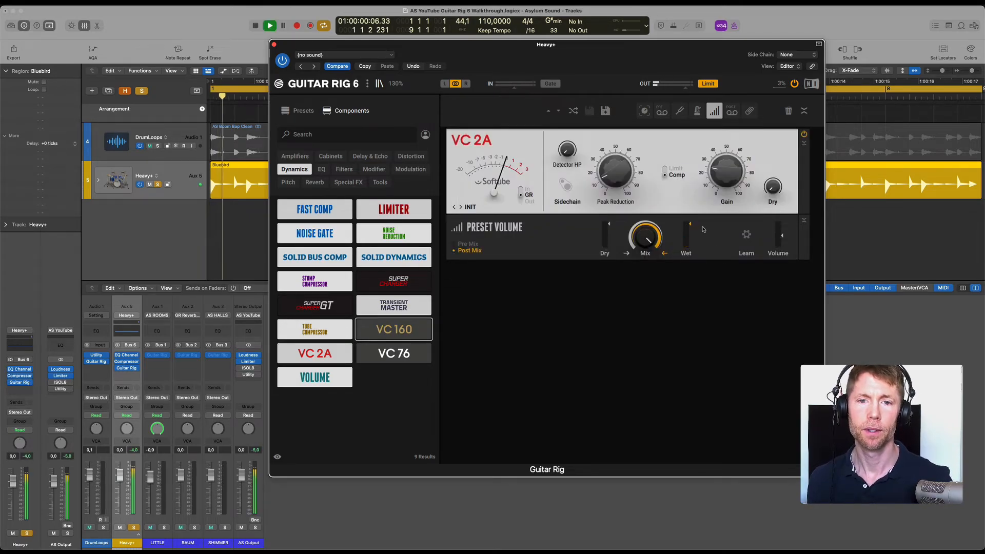
click(669, 173)
mouse_move(611, 170)
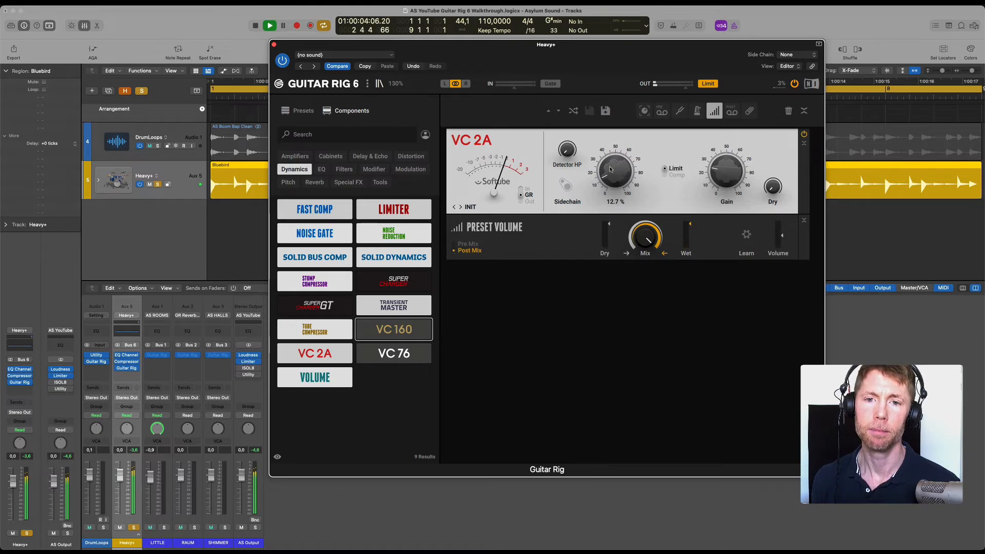
Set VC 2A's Detector HP to 158.9 Hz and Peak Reduction to 59.7%, and raise its Gain
drag(569, 152, 569, 149)
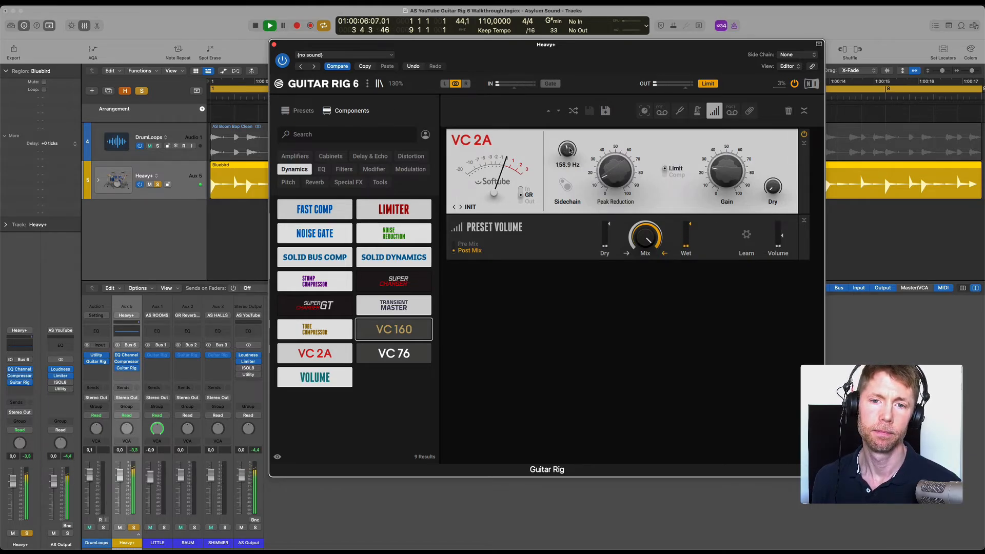
mouse_move(617, 182)
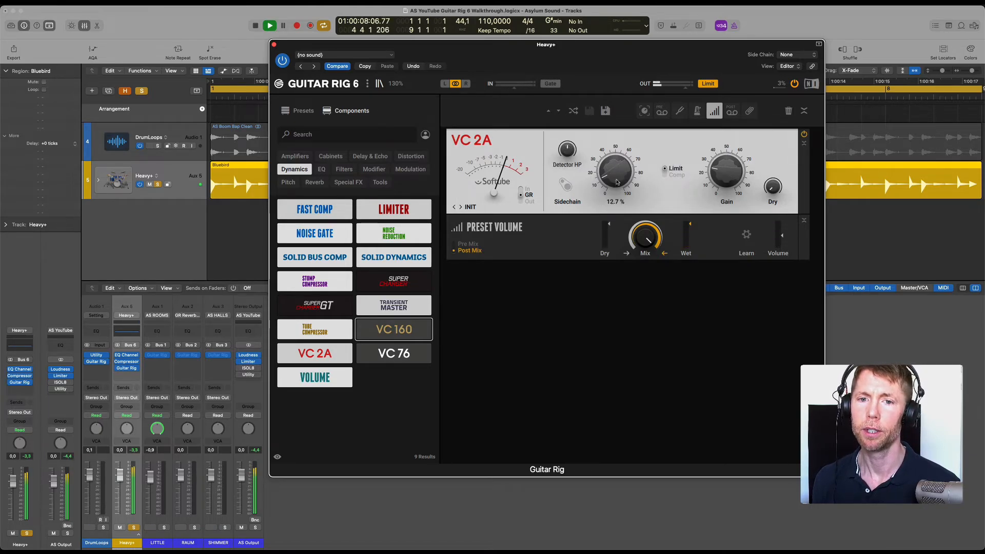
drag(617, 182, 597, 190)
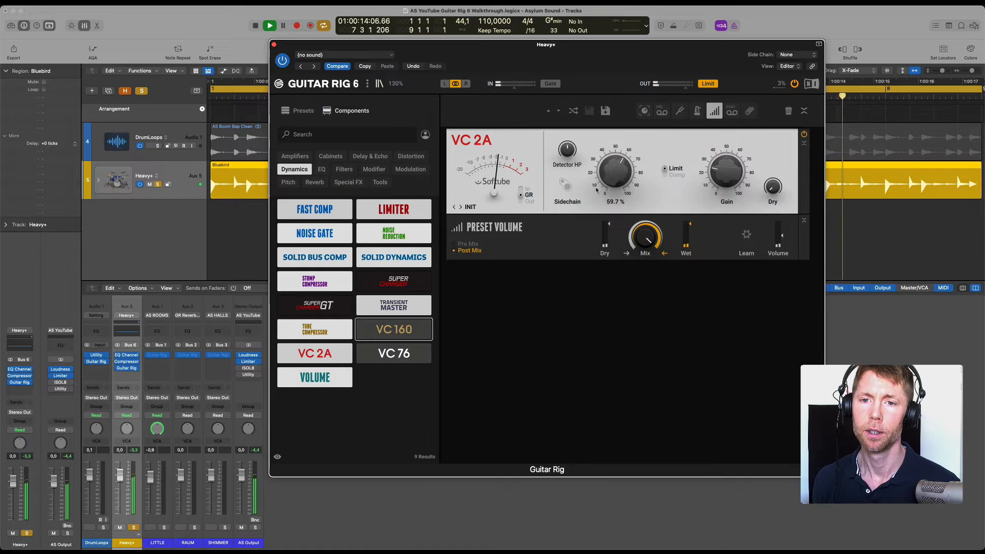
drag(731, 169, 731, 161)
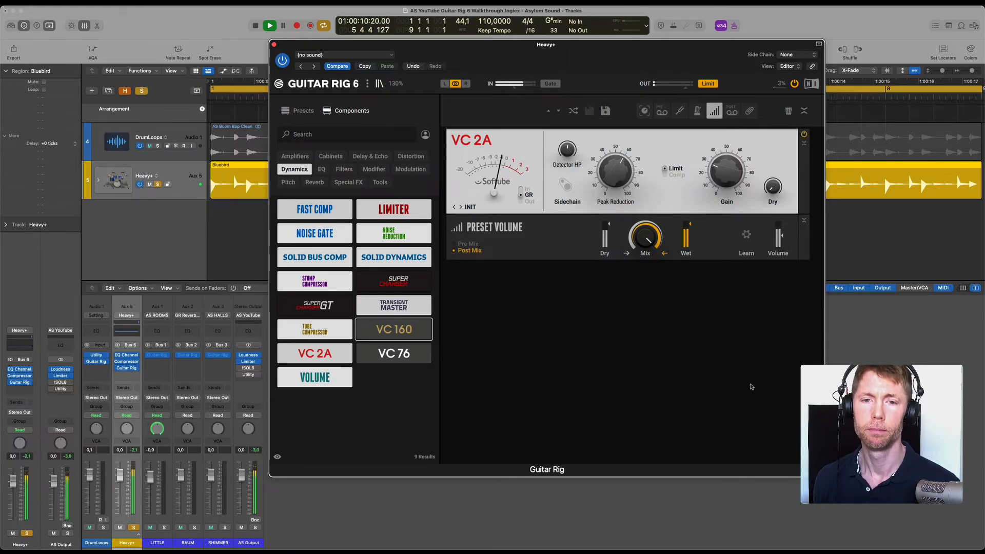
Insert Solid EQ from the EQ components below VC 2A, and hide the component browser
click(321, 169)
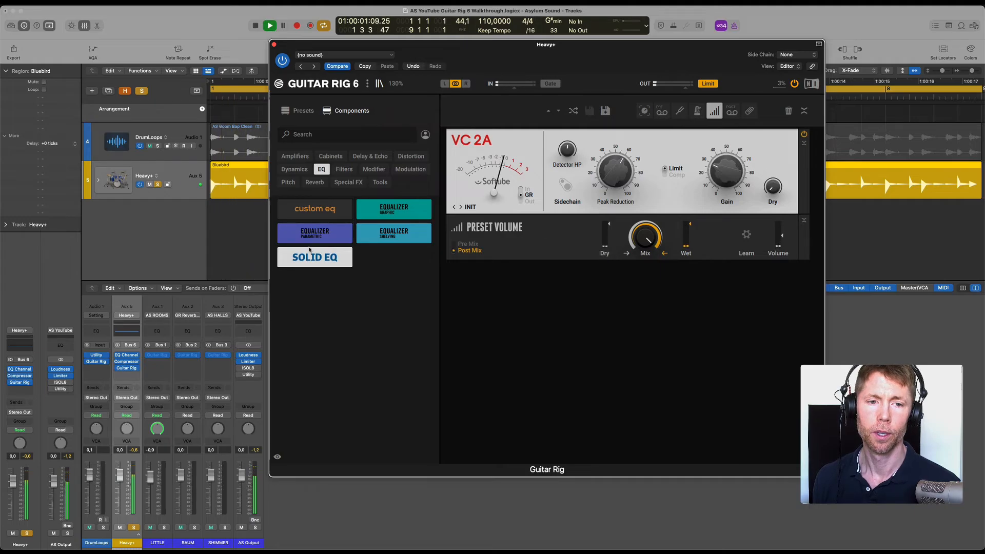
drag(315, 257, 514, 213)
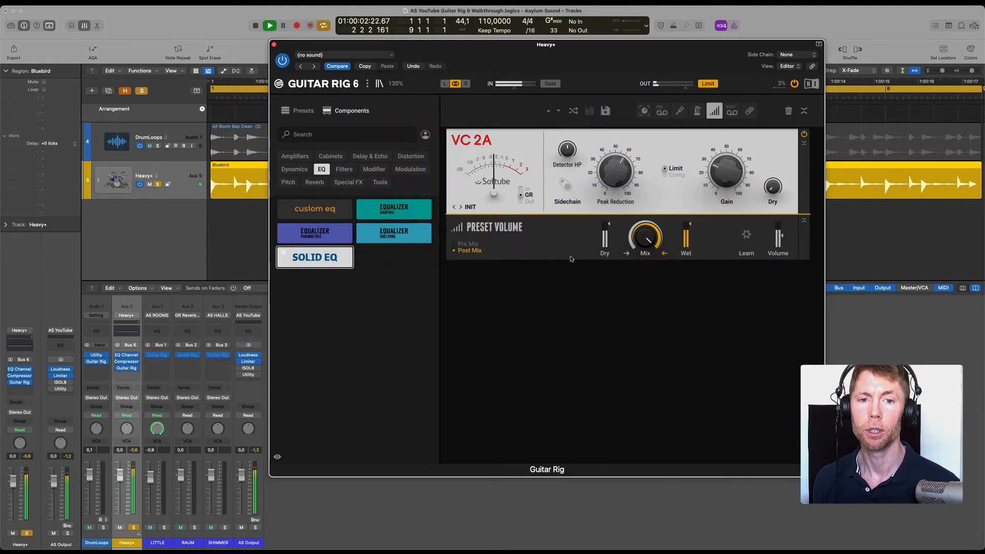
click(379, 85)
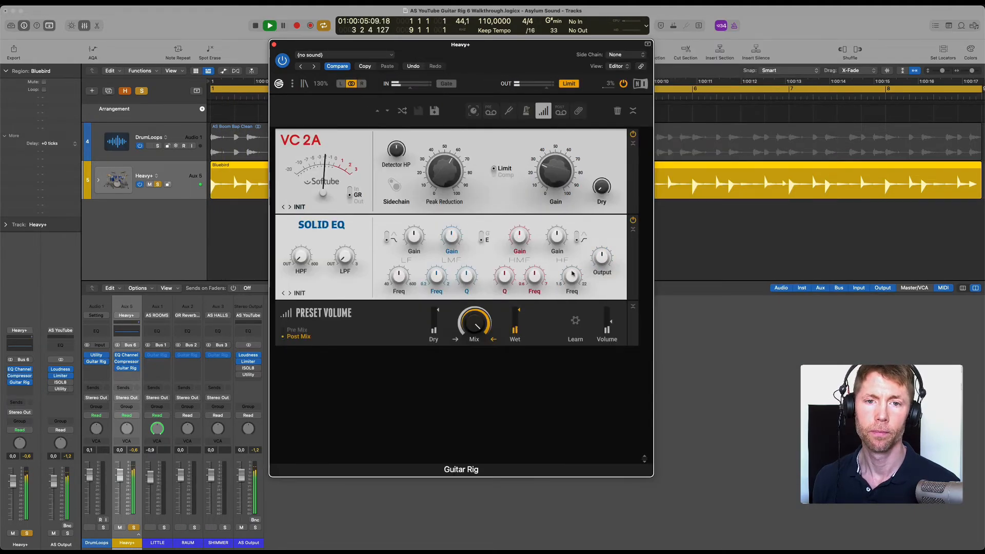
drag(480, 75, 586, 107)
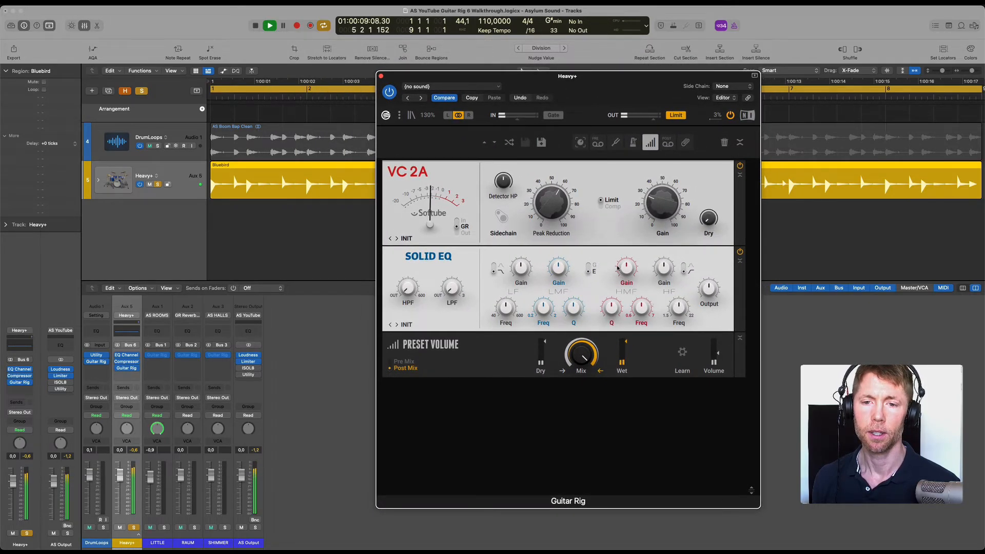
Lower Solid EQ's HMF Gain slightly and set the HMF frequency to 767 Hz while the drums play
mouse_move(625, 271)
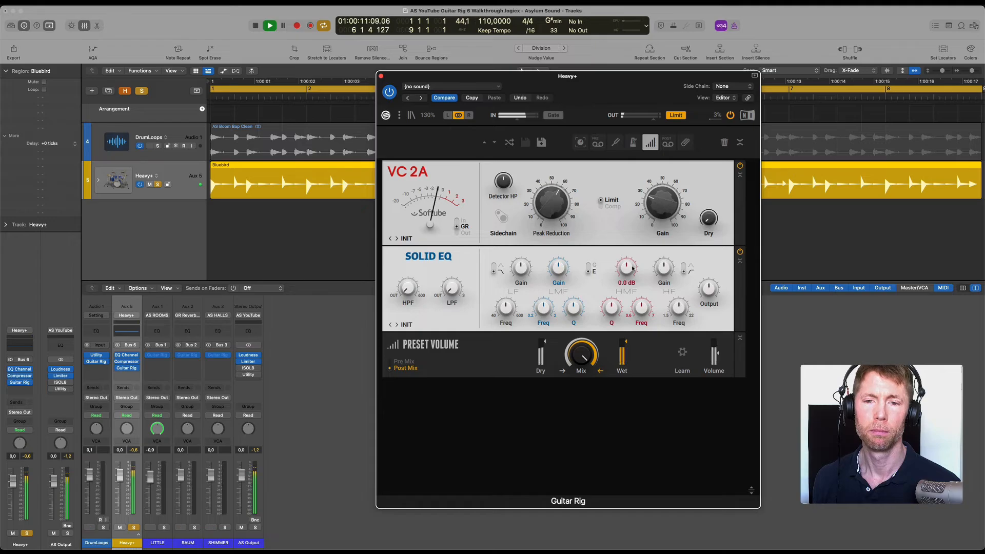
drag(632, 266, 632, 267)
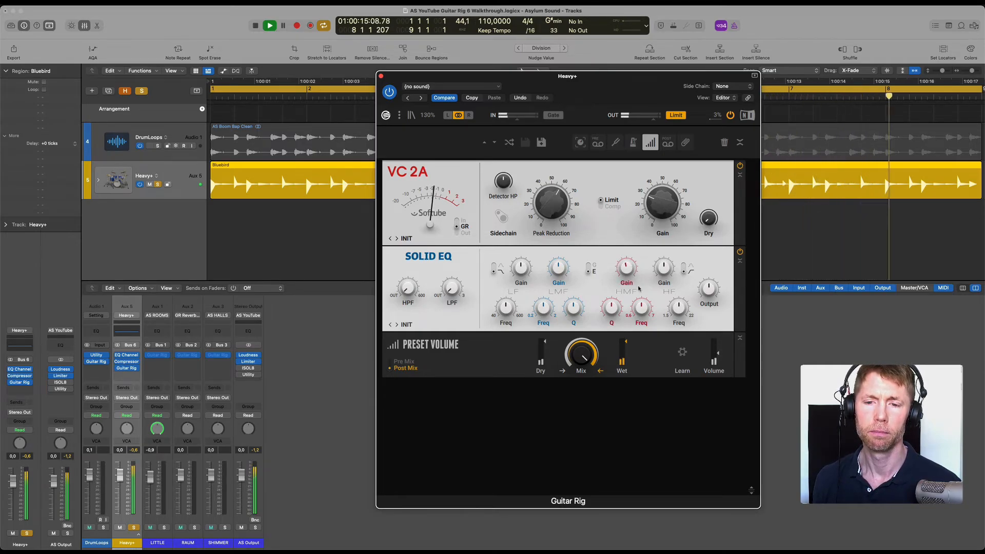
mouse_move(641, 306)
scroll(640, 305, down, 5)
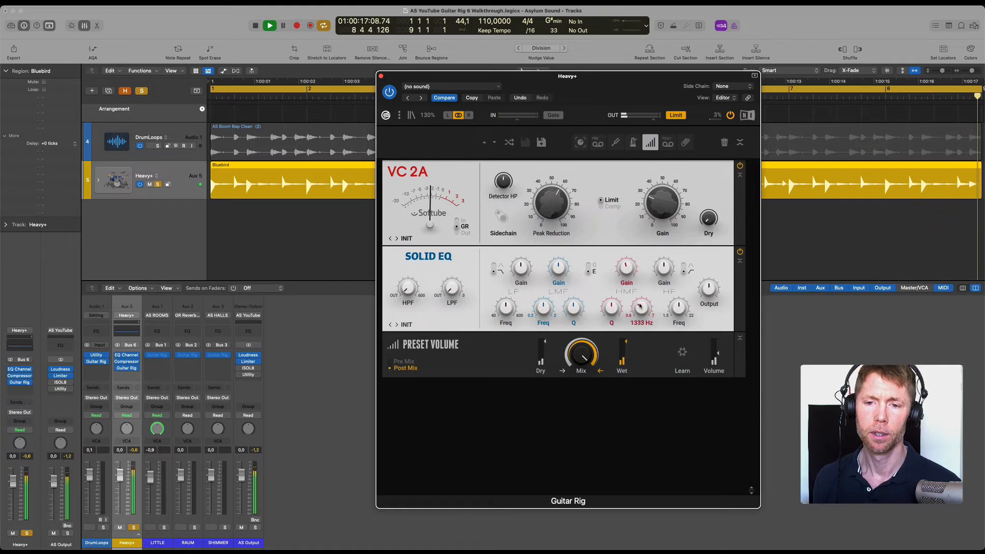
scroll(640, 306, down, 2)
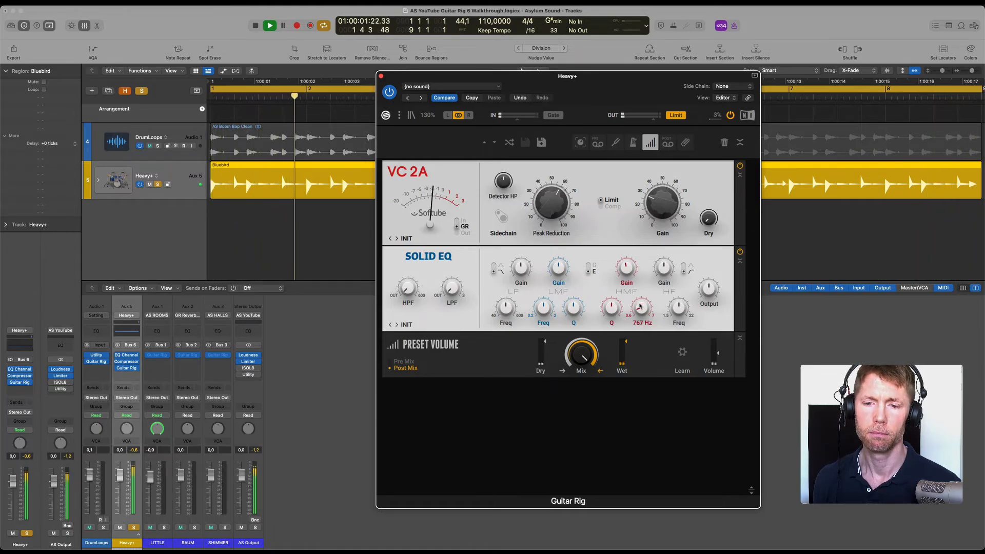
Bypass and re-enable the Guitar Rig plug-in to compare the drum sound, and lower Solid EQ's Output slightly
mouse_move(629, 268)
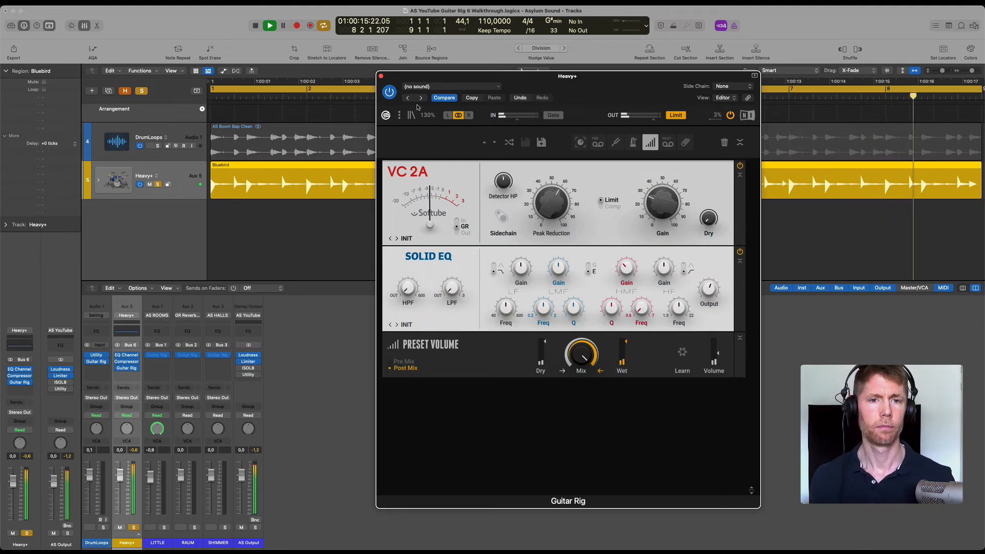
click(389, 92)
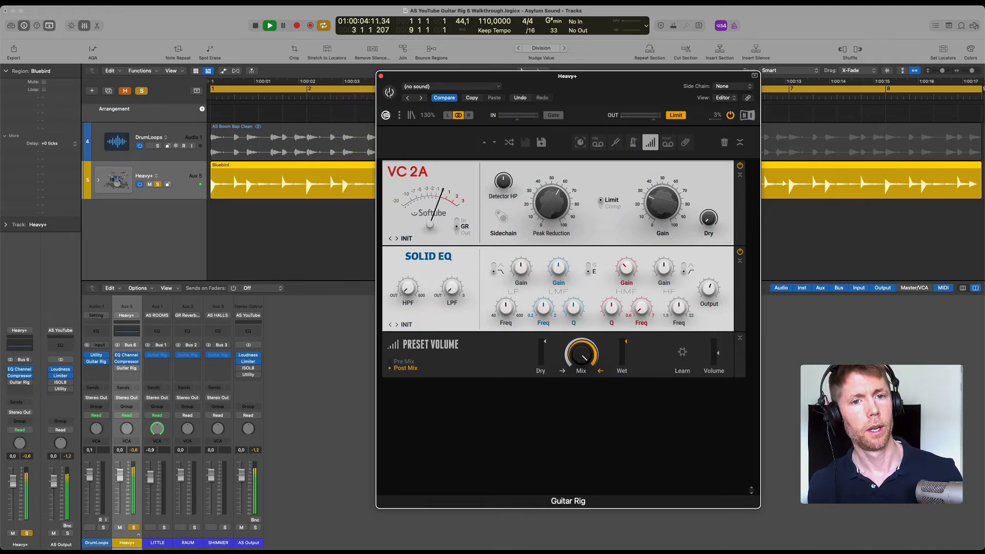
click(389, 91)
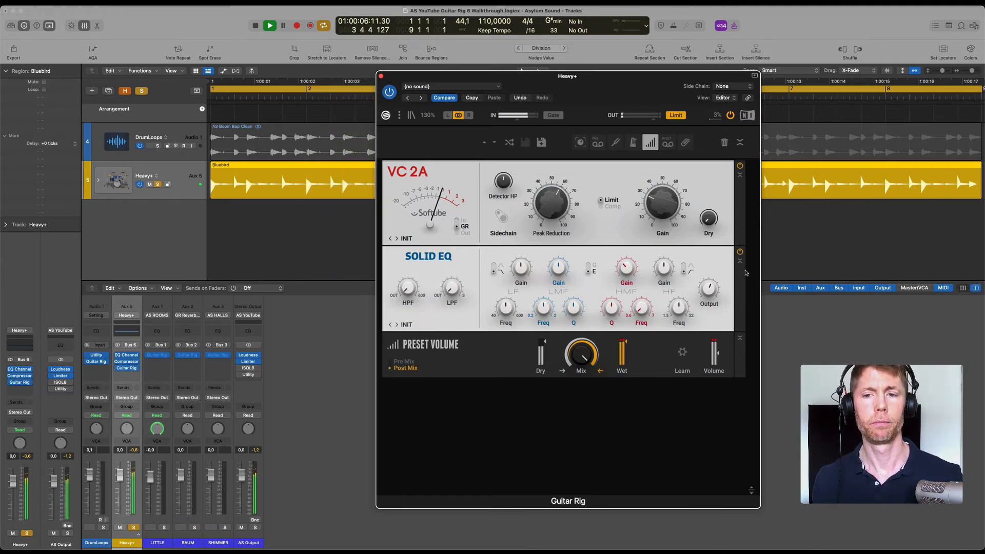
drag(703, 286, 707, 300)
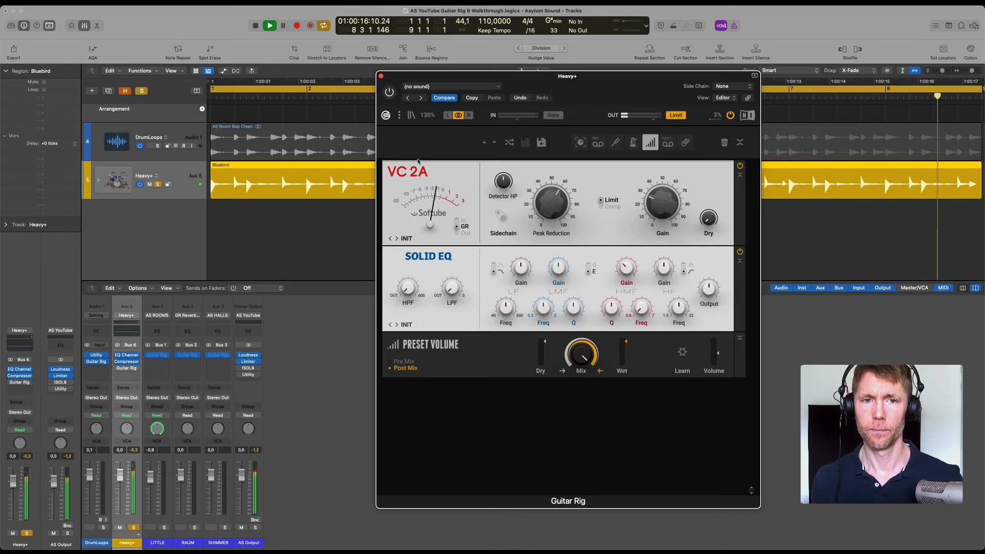
Stop the drum playback and move the plug-in window up and slightly to the left over the arrangement
key(space)
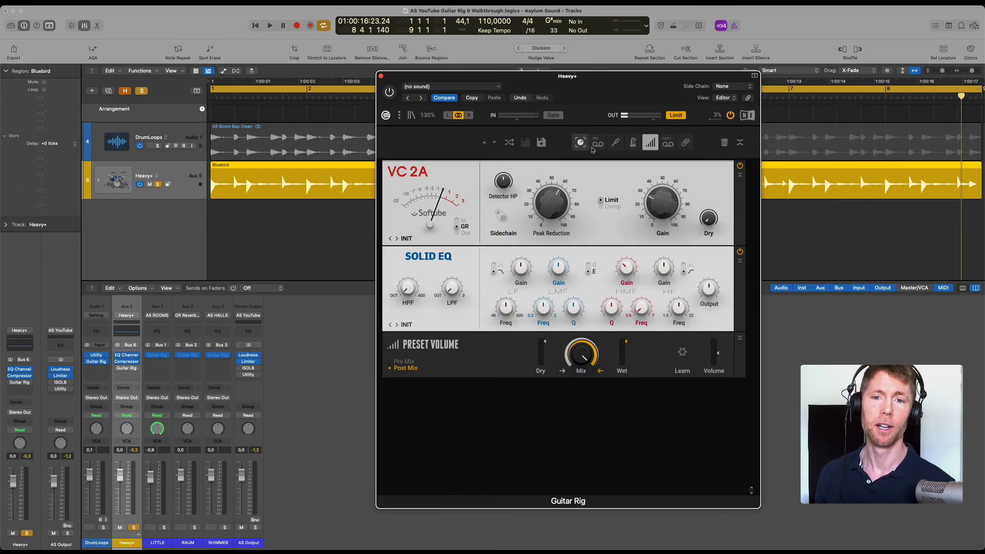
click(700, 170)
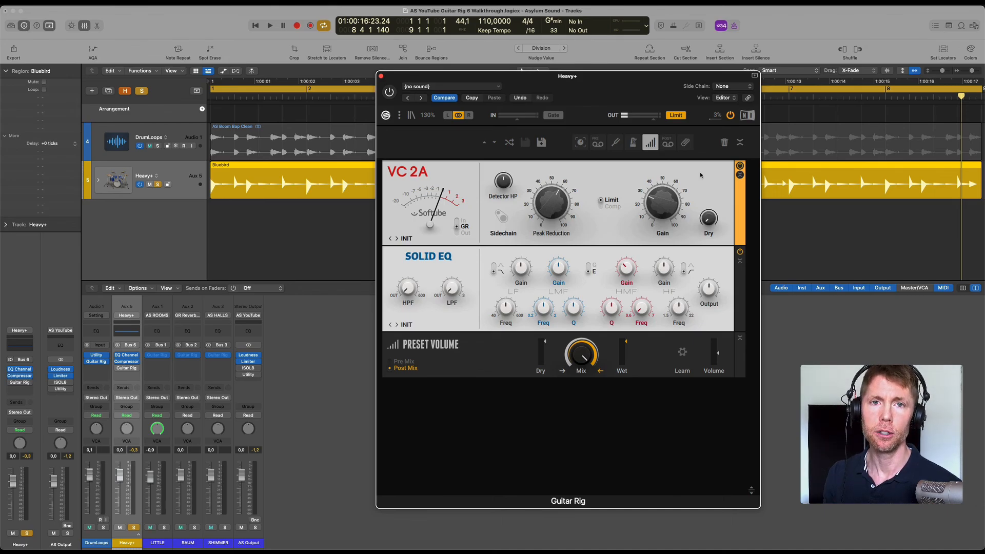
drag(608, 92, 581, 60)
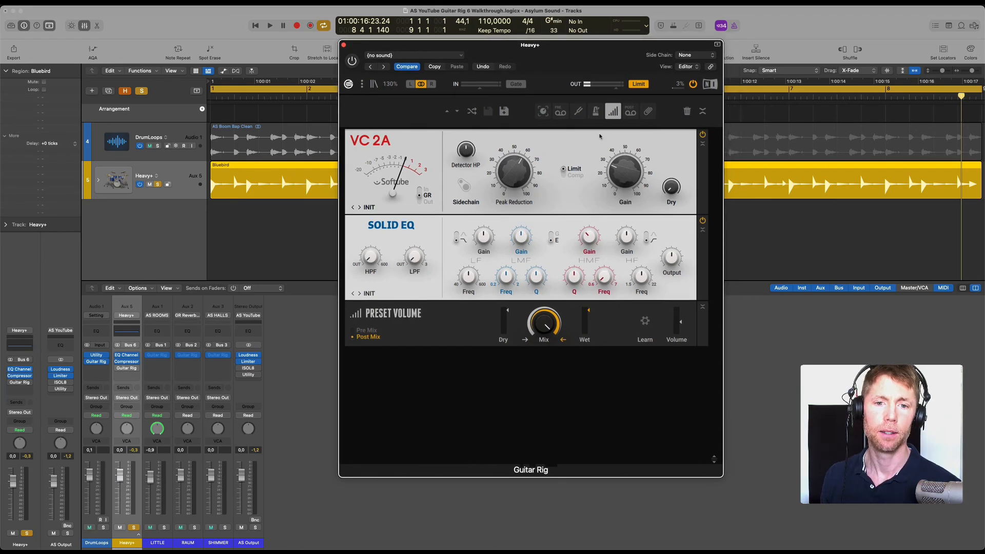